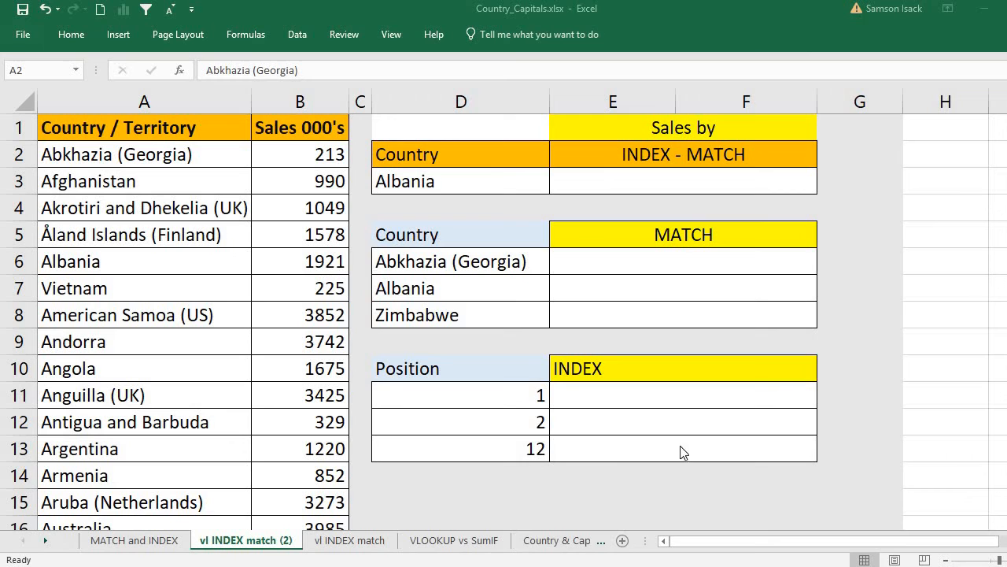
Step: Examine the Country / Territory and Sales 000's columns from the headers to the last row and how each country pairs with its sales
click(221, 126)
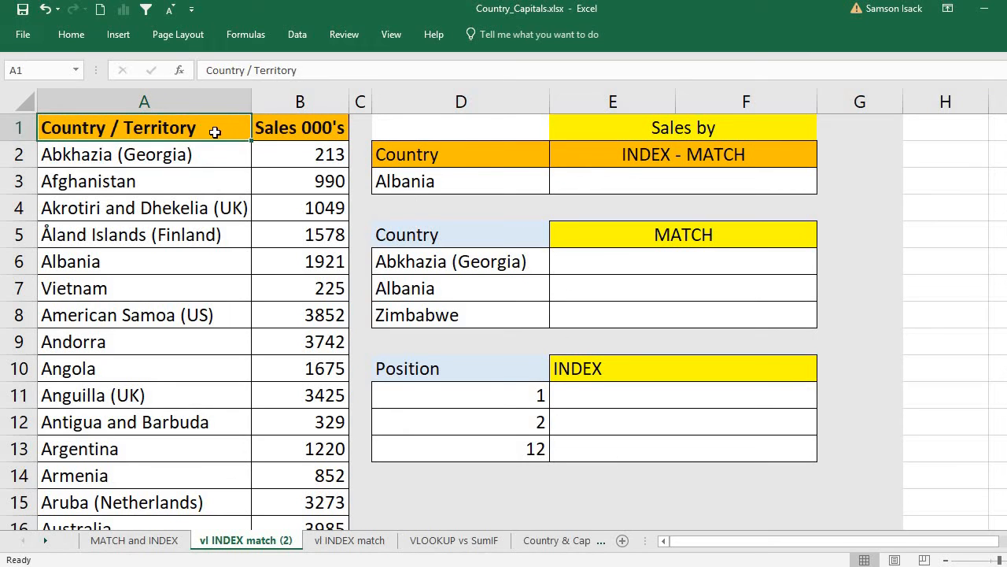
key(Right)
click(233, 122)
shift+click(169, 334)
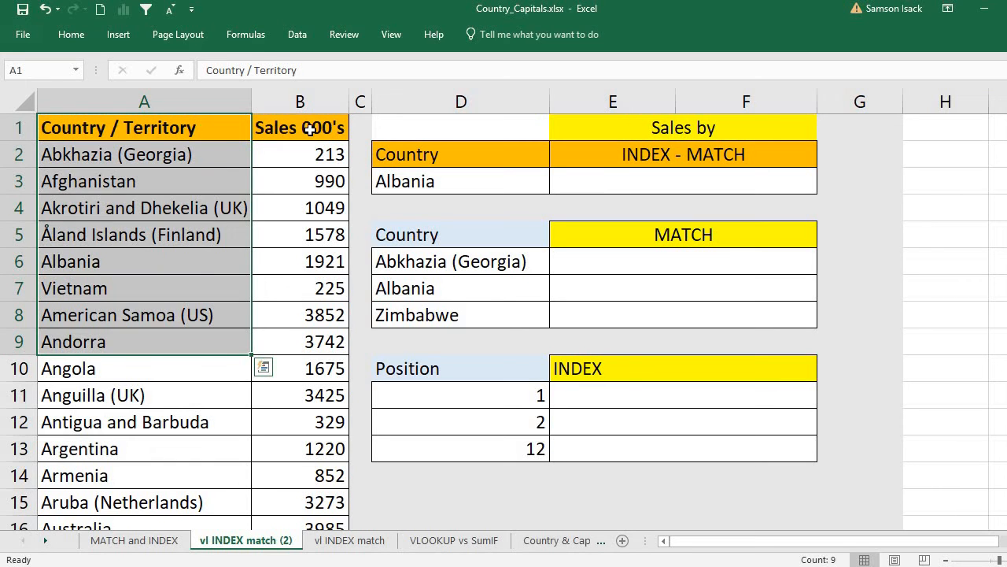
drag(288, 128, 299, 312)
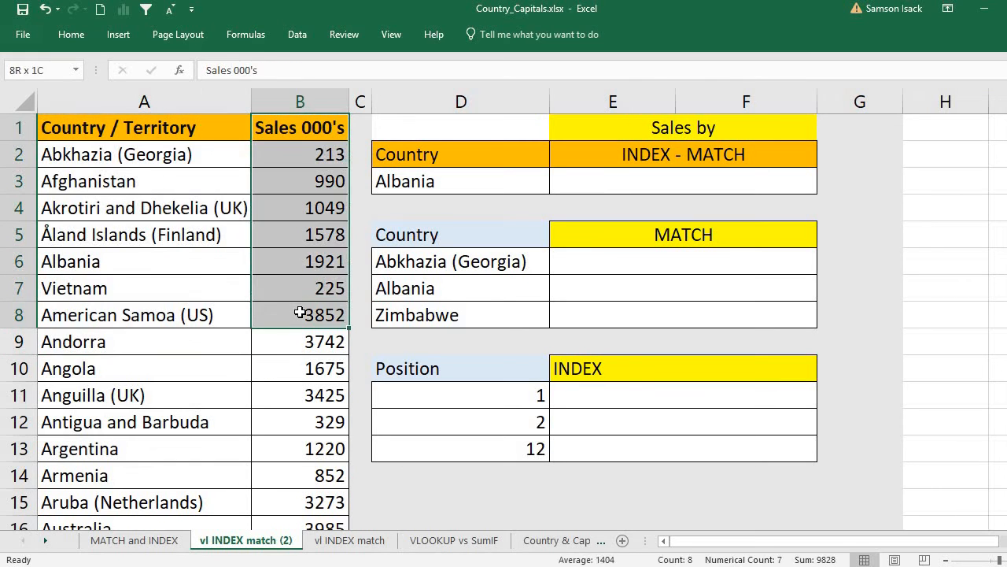
click(177, 126)
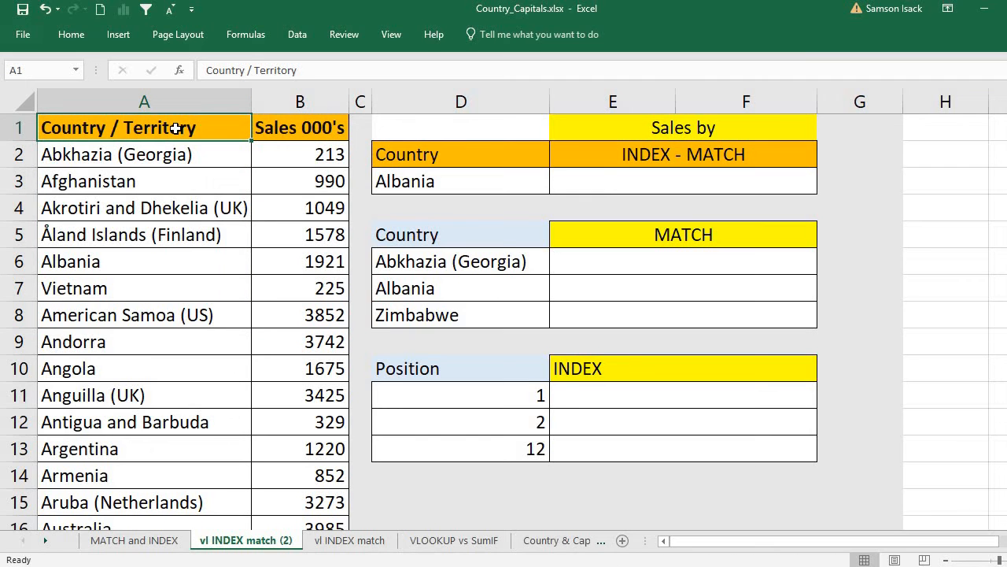
key(ctrl+Down)
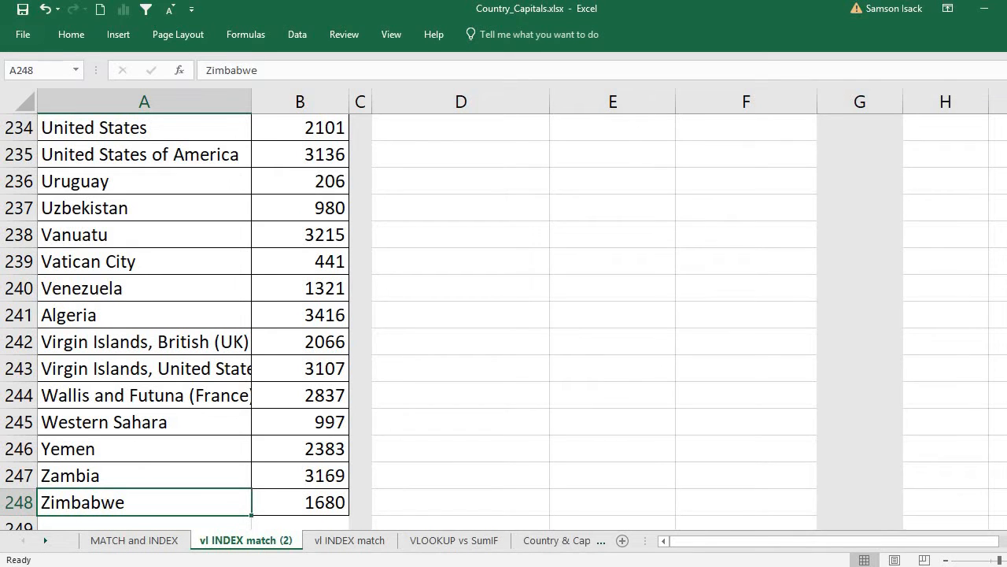
scroll(78, 483, up, 1)
scroll(79, 484, down, 1)
scroll(175, 315, up, 20)
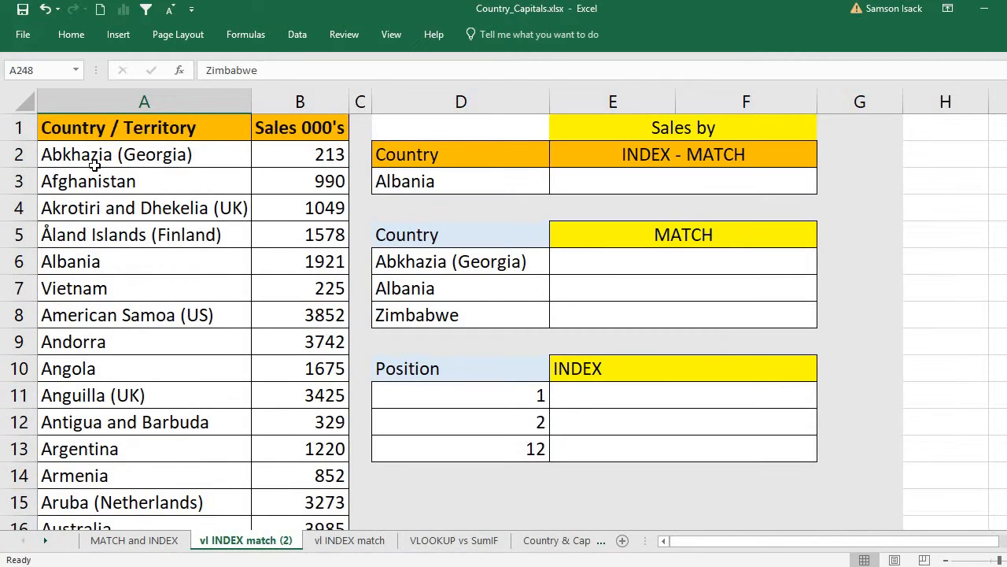
click(102, 157)
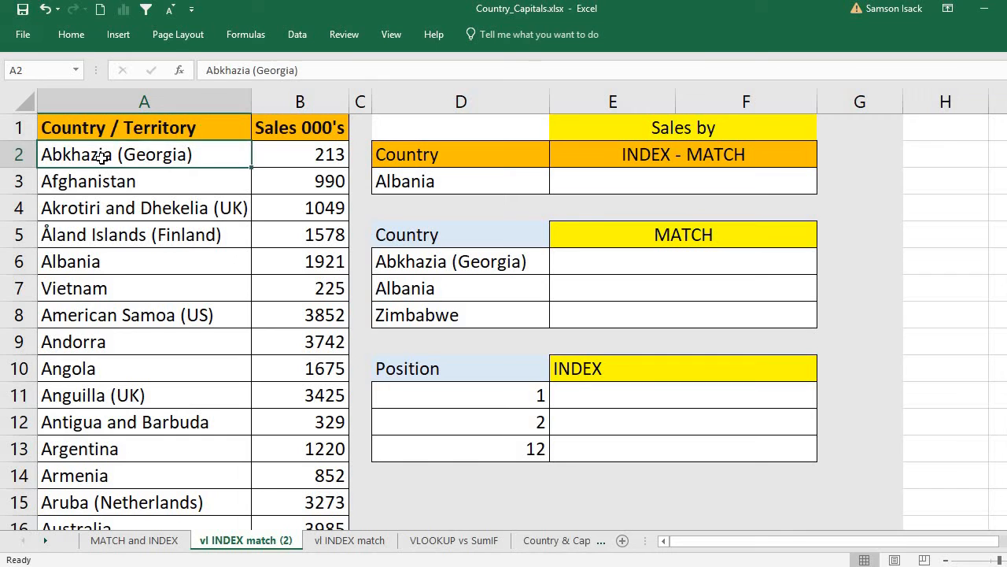
click(264, 150)
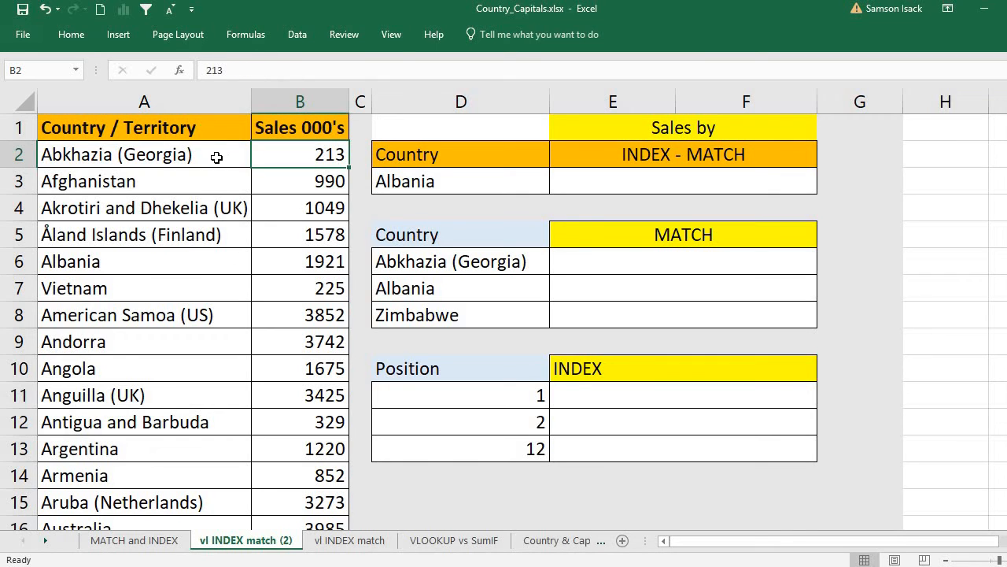
drag(221, 156, 299, 157)
drag(219, 209, 302, 236)
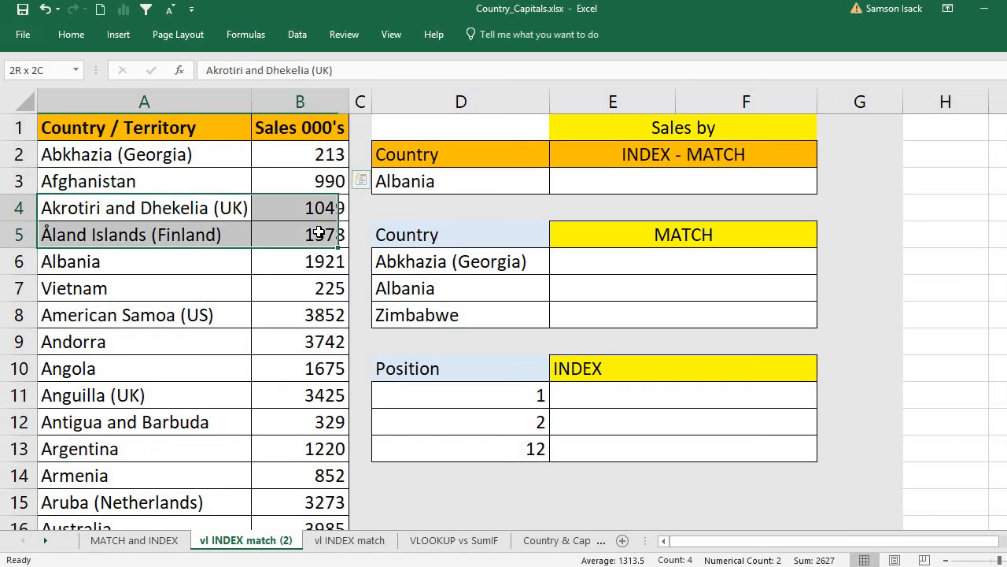
click(184, 259)
click(139, 220)
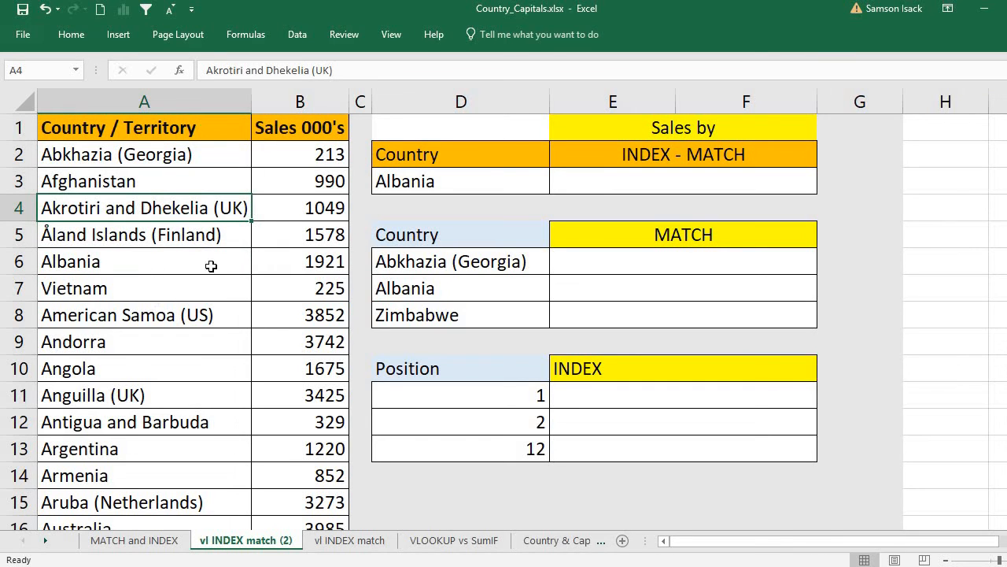
Step: Look over Albania's lookup entry, its sales in the list, and the empty INDEX - MATCH, MATCH and INDEX result cells
click(471, 181)
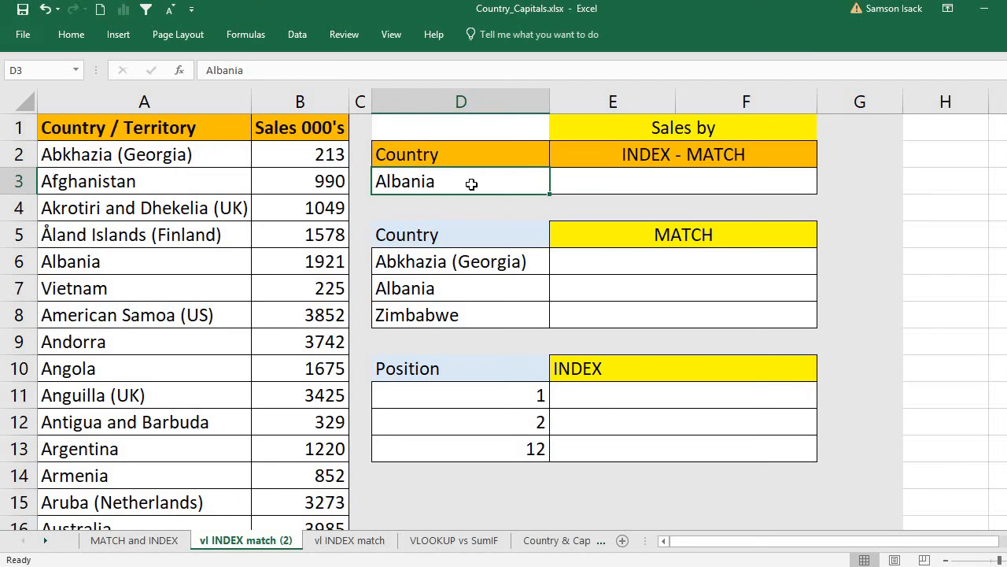
click(313, 266)
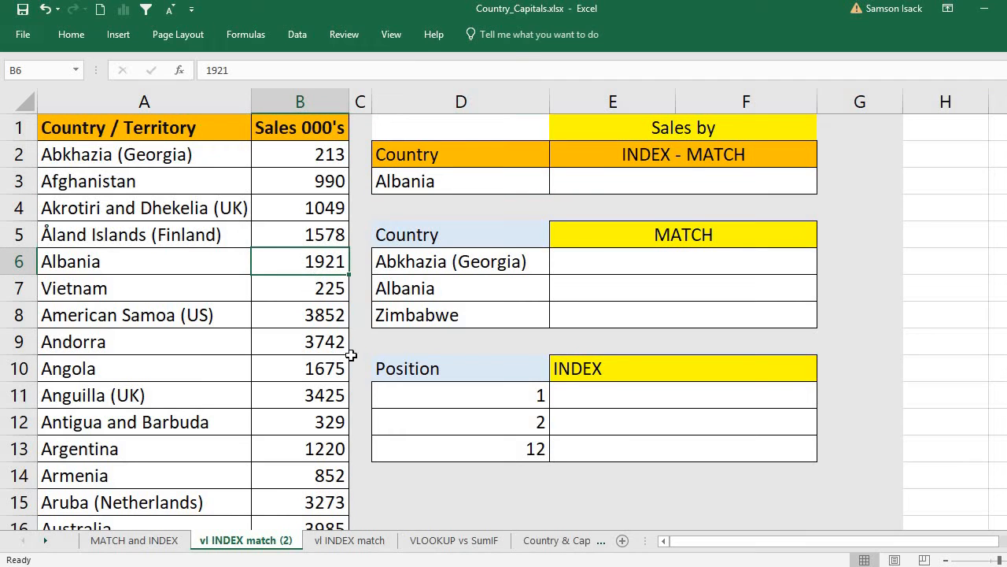
click(692, 180)
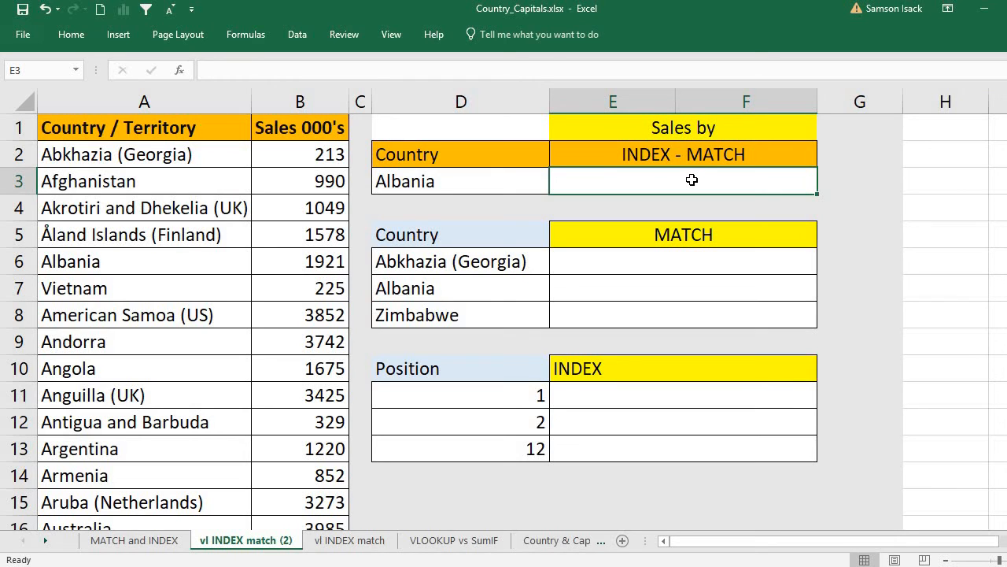
click(657, 265)
click(597, 401)
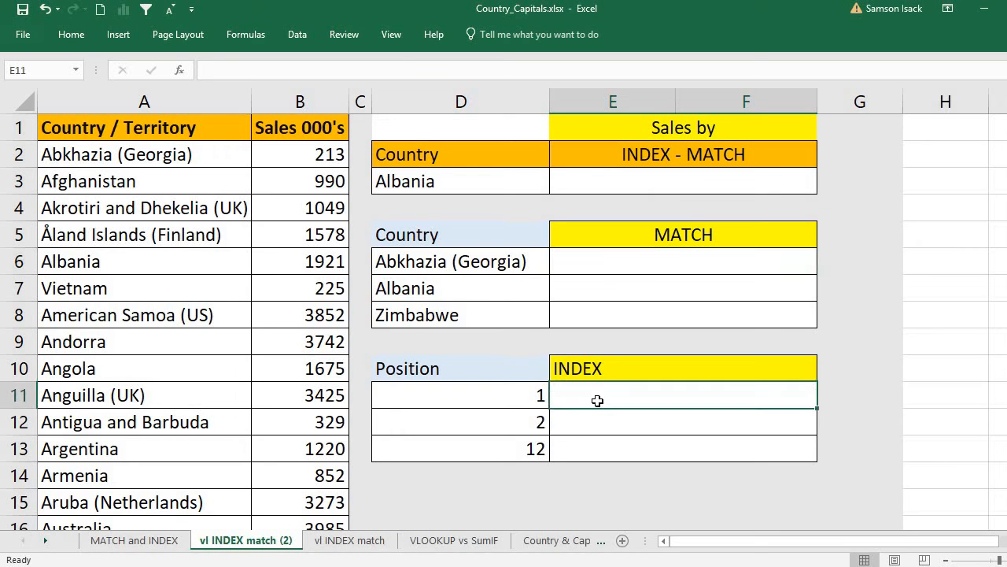
click(642, 252)
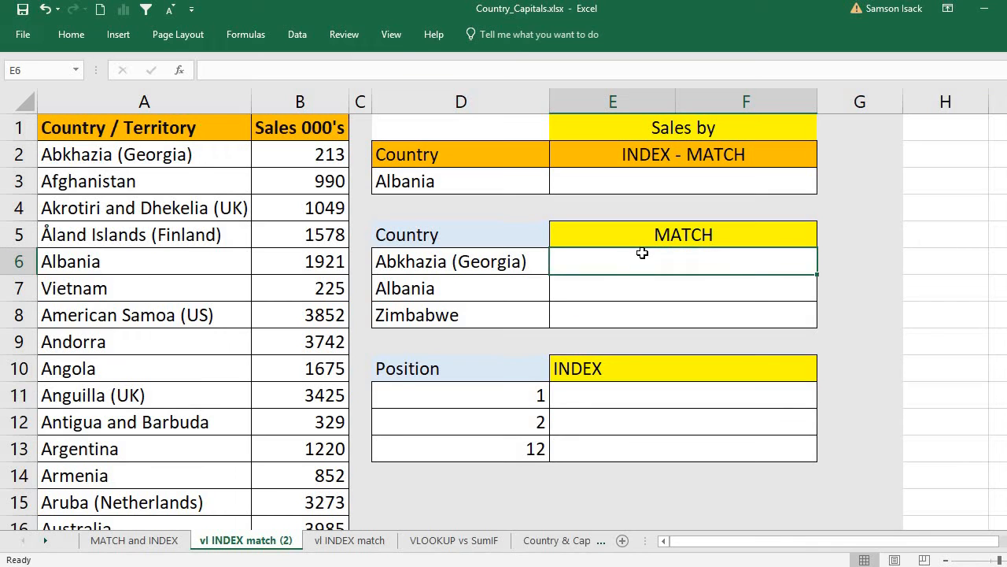
Step: Compare the MATCH table's countries Abkhazia (Georgia), Albania and Zimbabwe with their positions in the Country / Territory list
click(222, 158)
drag(217, 288, 213, 452)
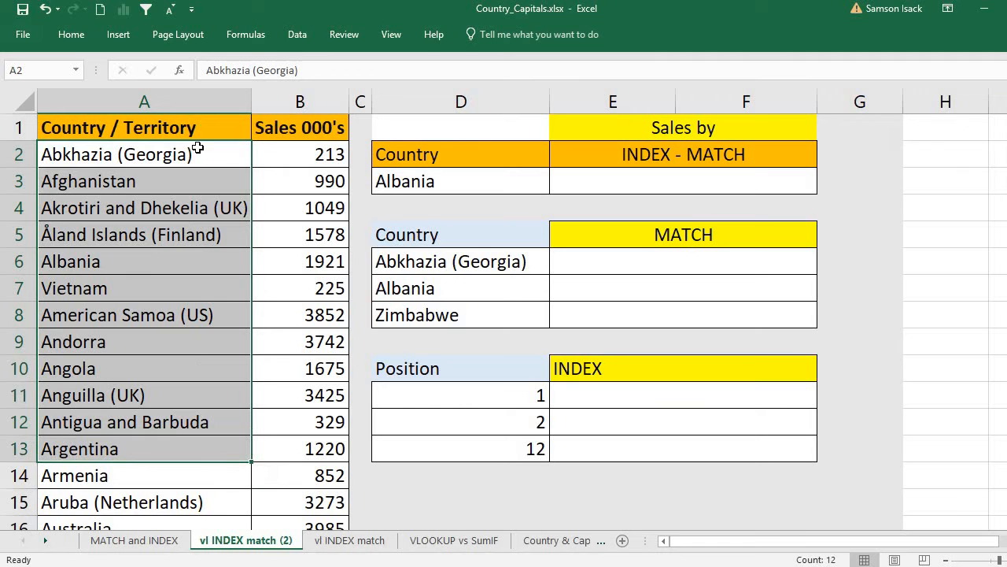
drag(198, 150, 193, 479)
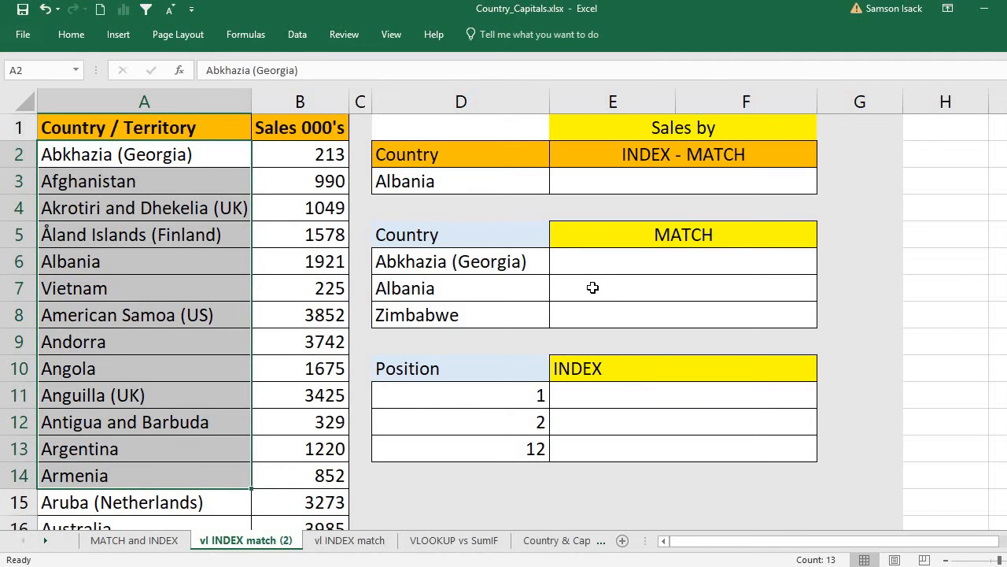
click(587, 262)
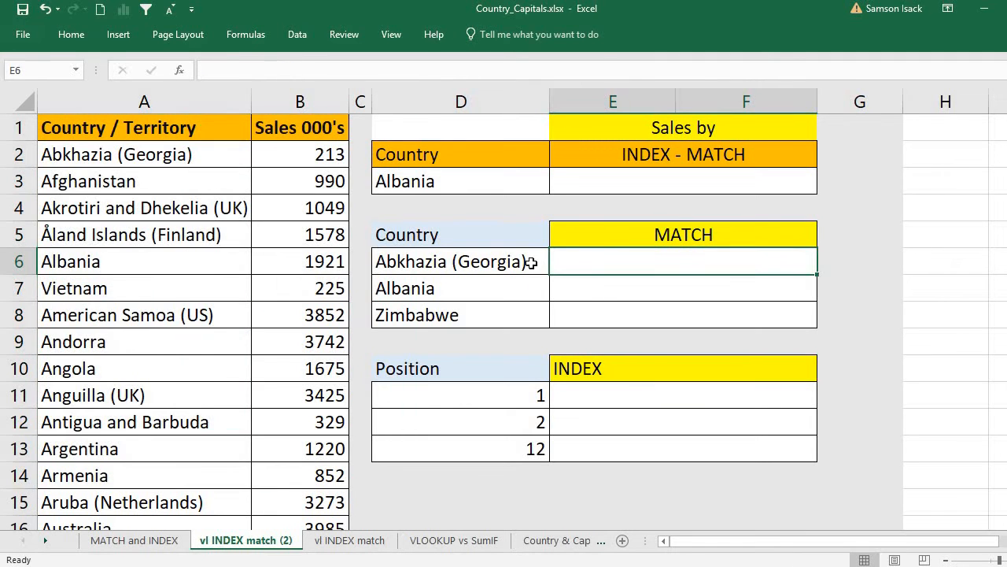
click(531, 264)
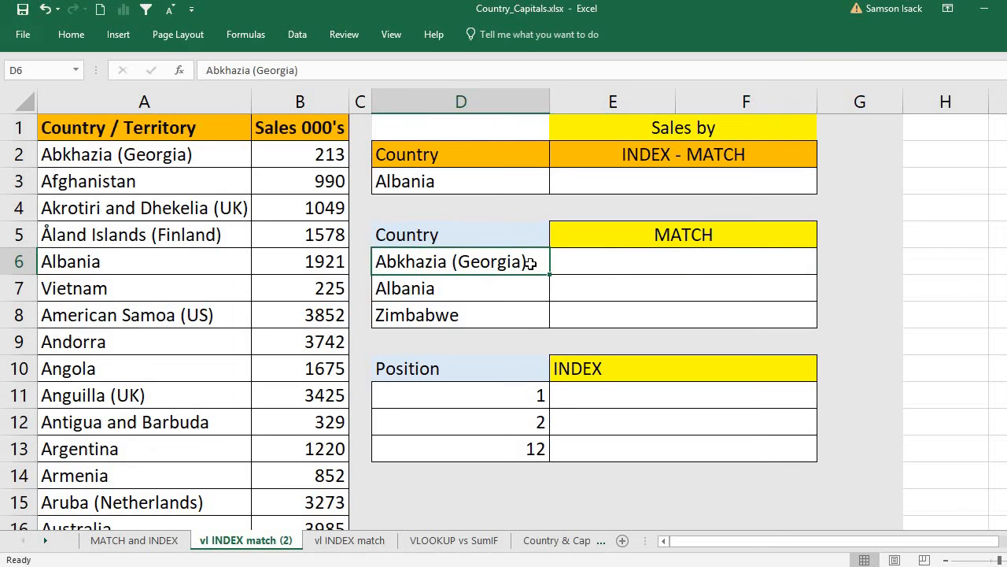
drag(194, 157, 197, 291)
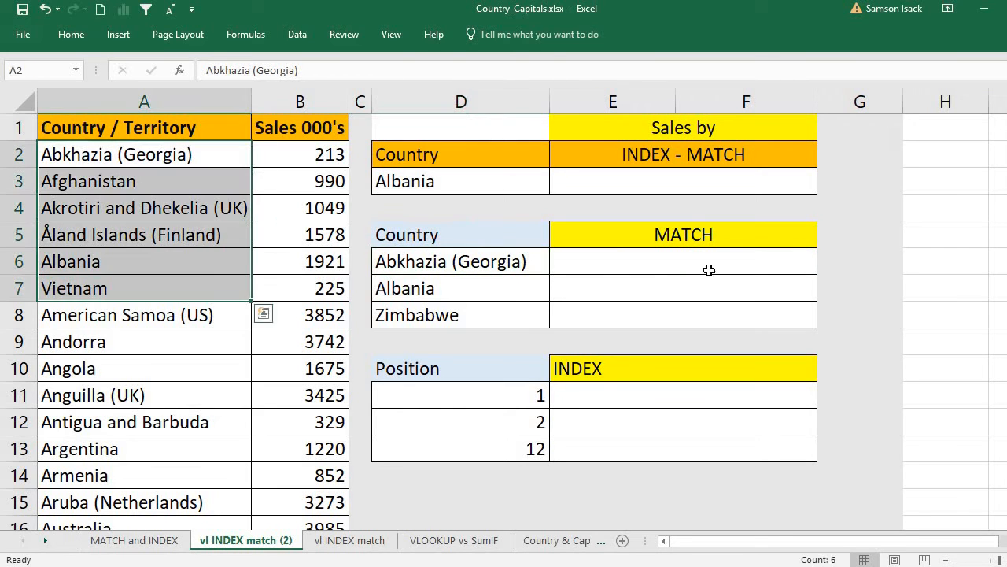
click(662, 266)
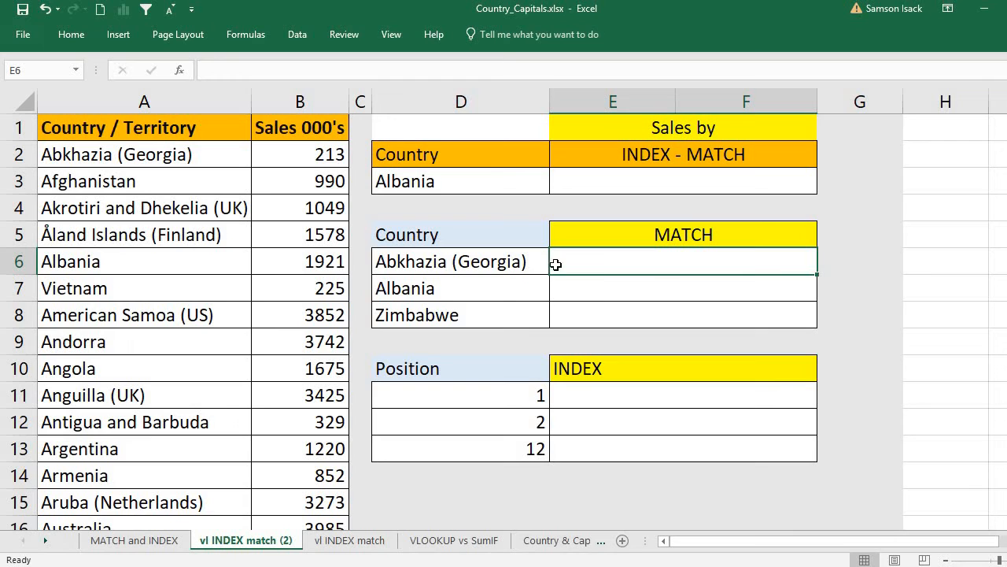
click(491, 265)
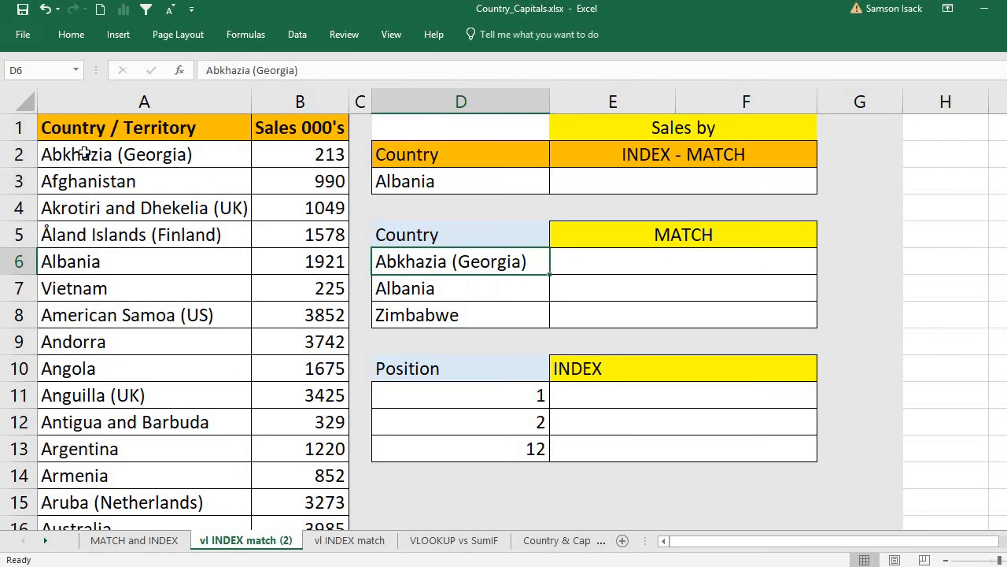
drag(79, 151, 78, 317)
click(155, 149)
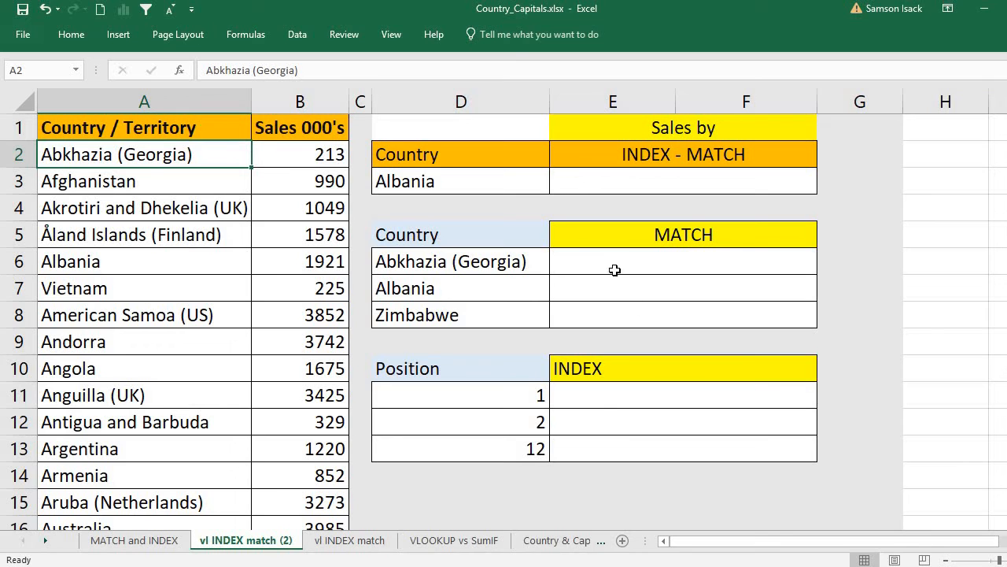
click(511, 290)
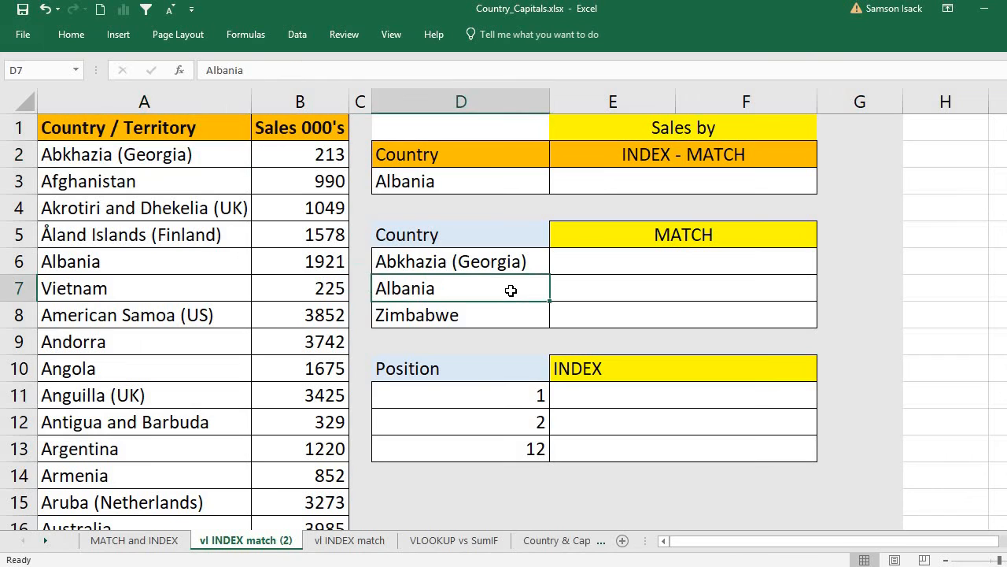
click(103, 262)
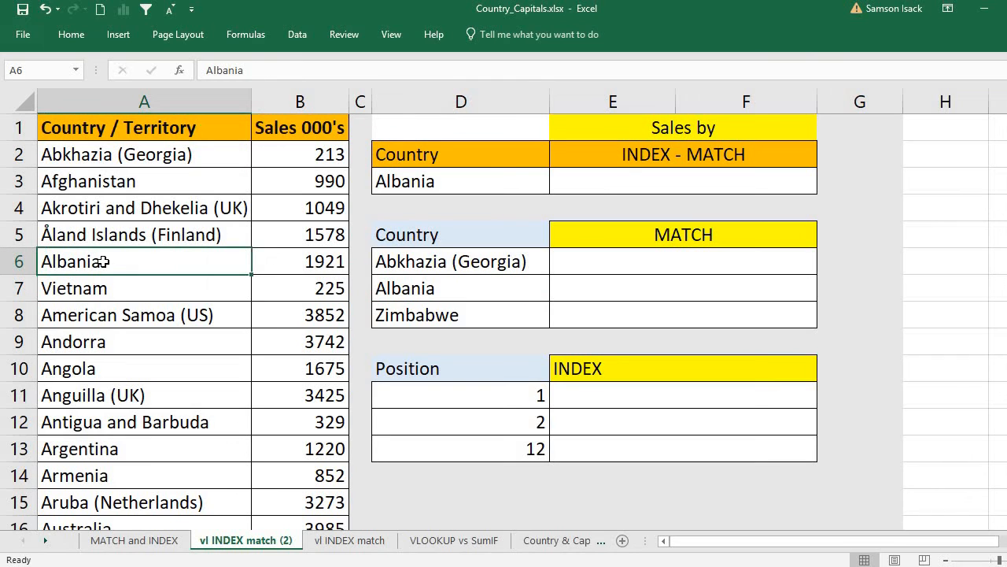
click(519, 315)
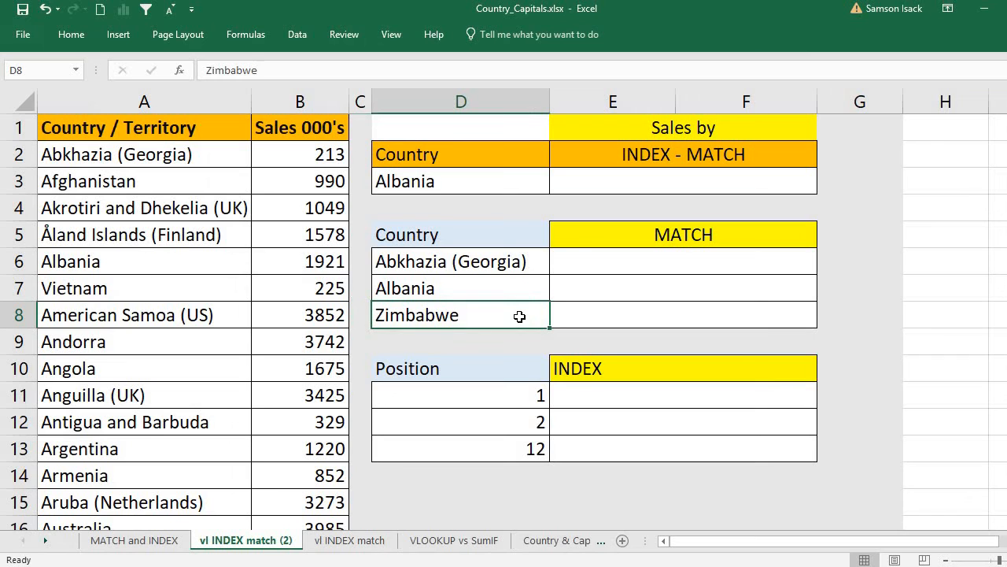
Step: Begin a MATCH formula in E6 for Abkhazia (Georgia), using D6 as the lookup value
click(602, 263)
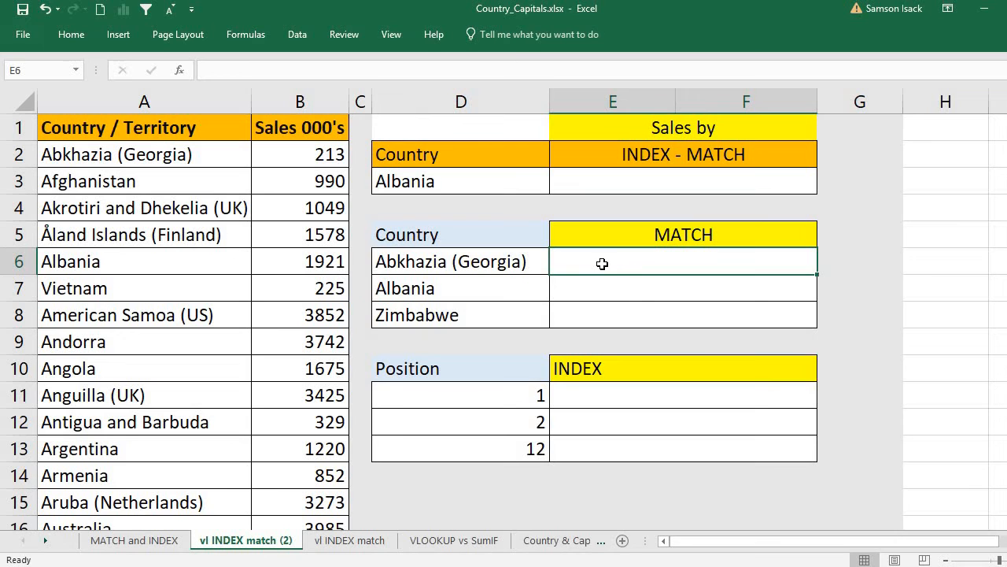
text(=)
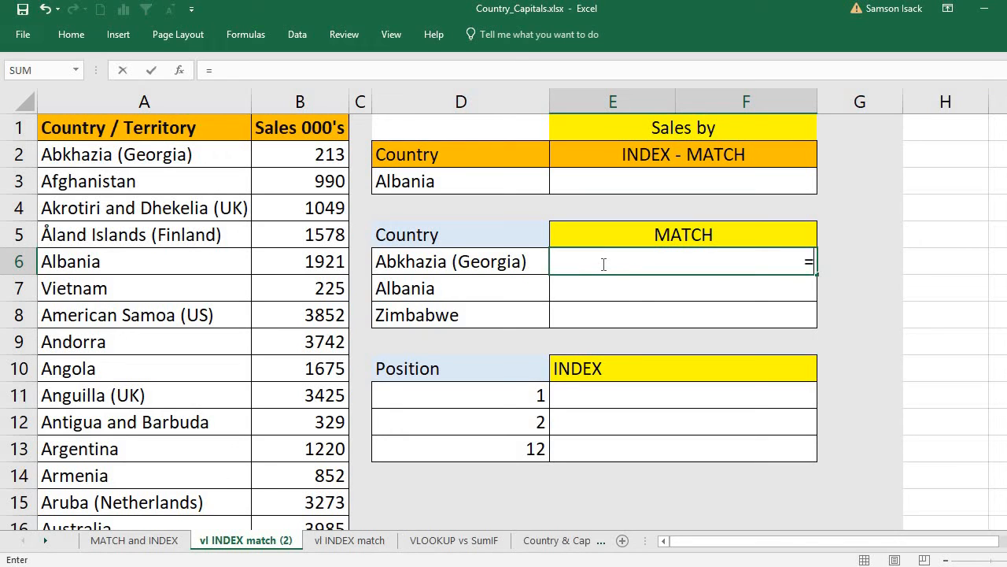
text(MATCH)
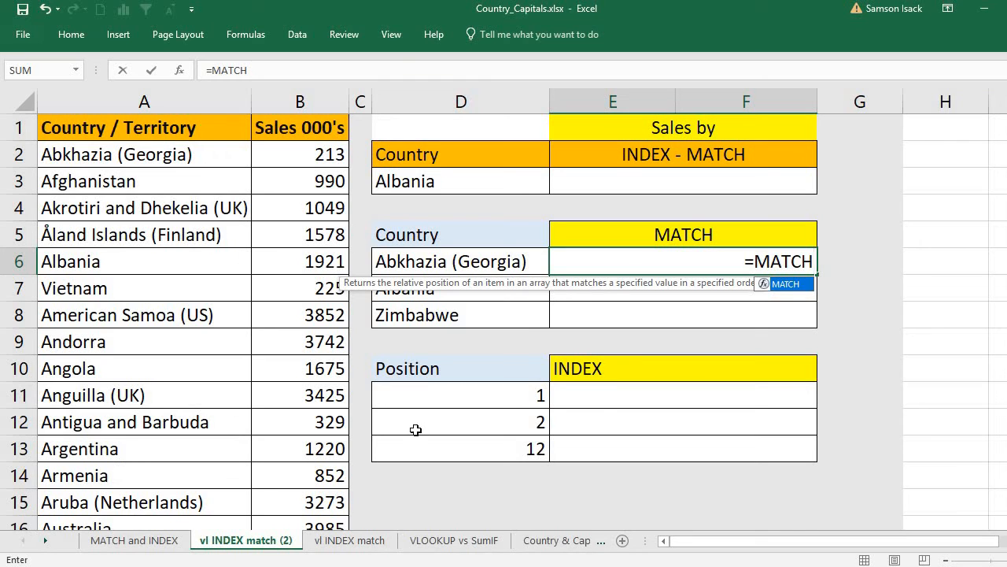
text())
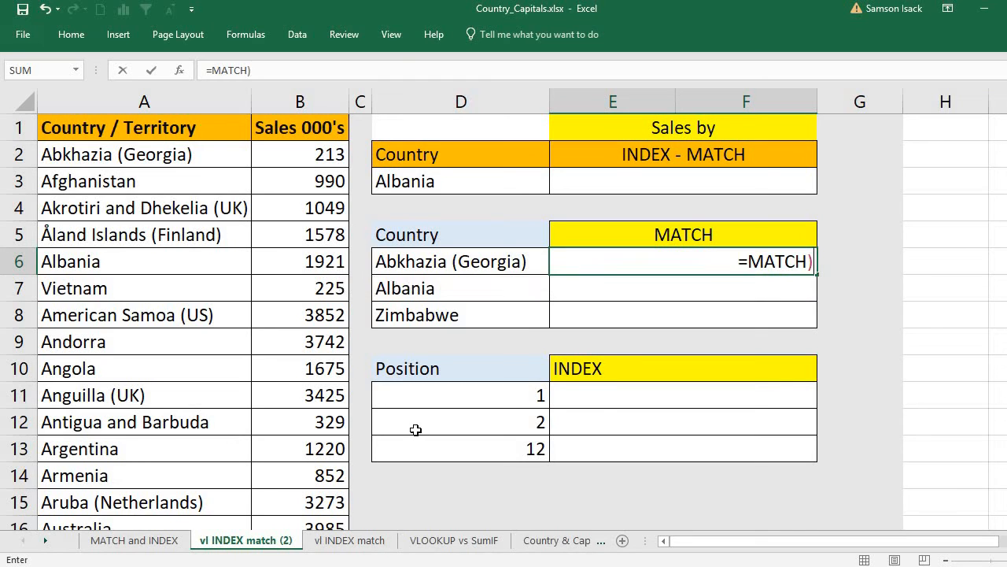
key(BackSpace)
text(()
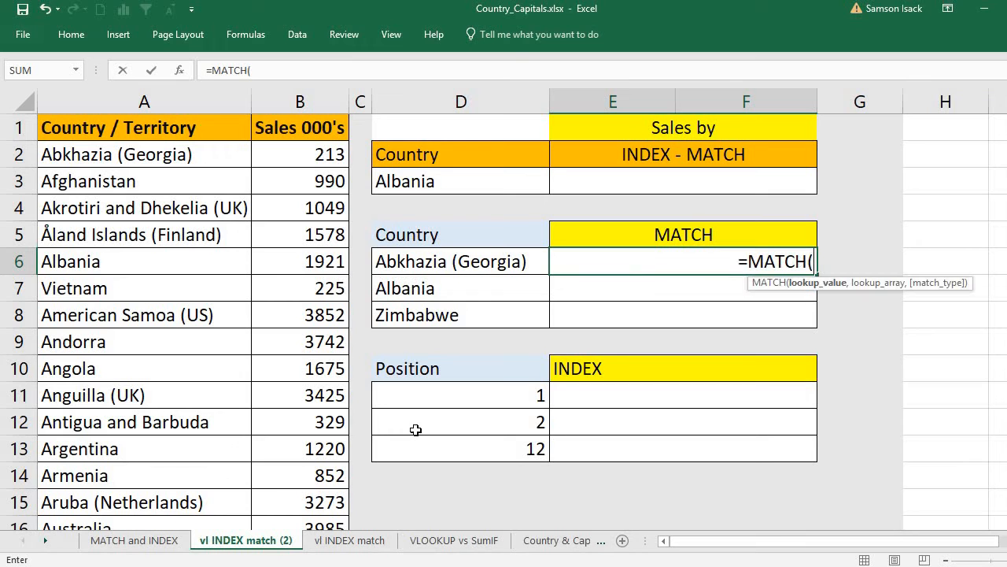
click(473, 263)
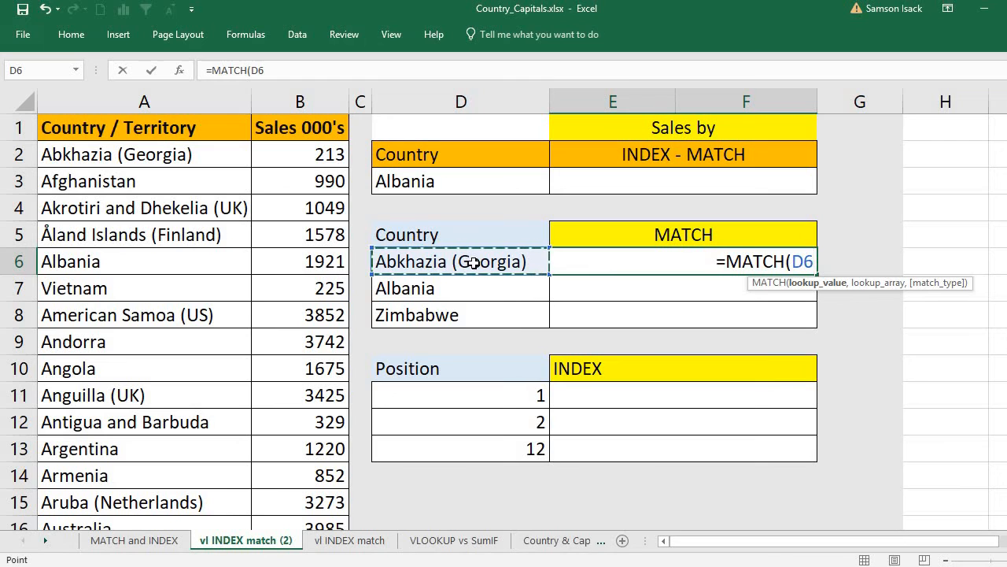
text(,)
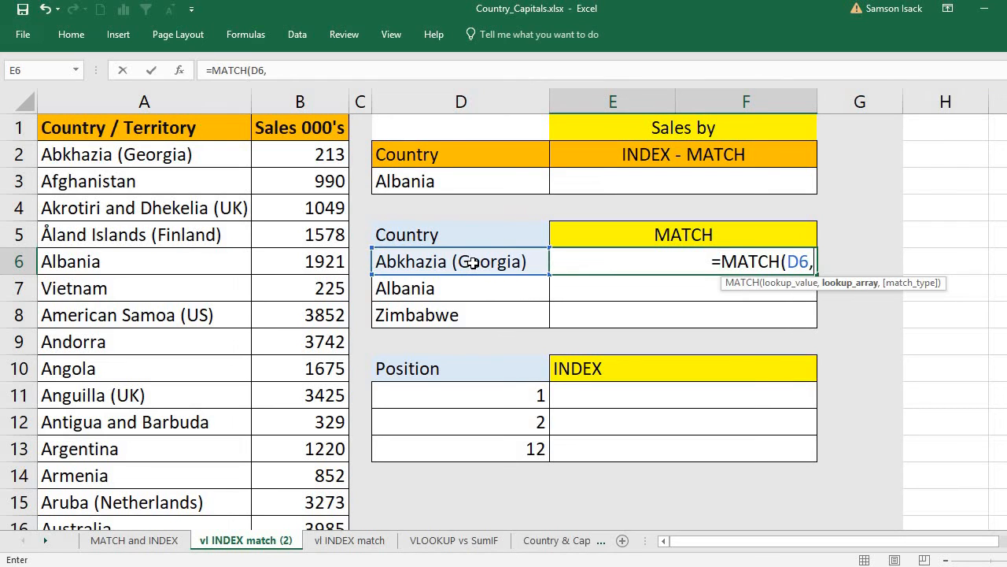
Step: Complete the E6 MATCH formula with lookup array A2:A248 and match type 0 for an exact match
click(181, 158)
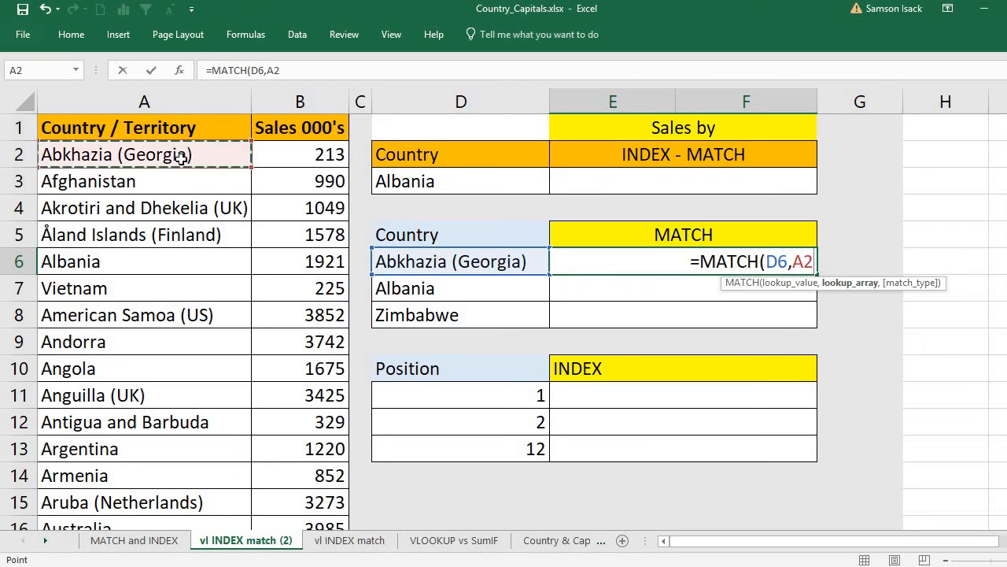
key(ctrl+shift+Down)
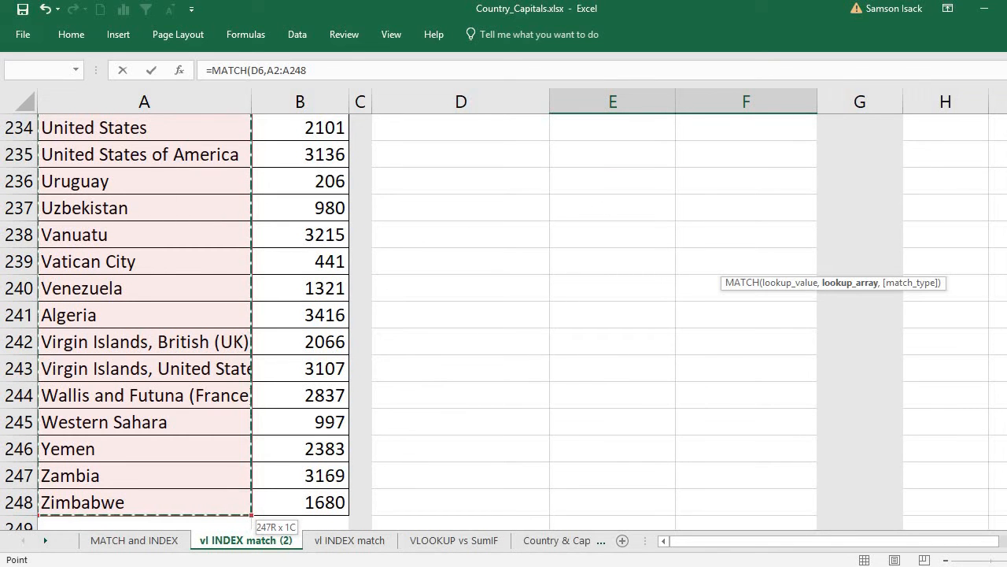
drag(1006, 510, 1006, 141)
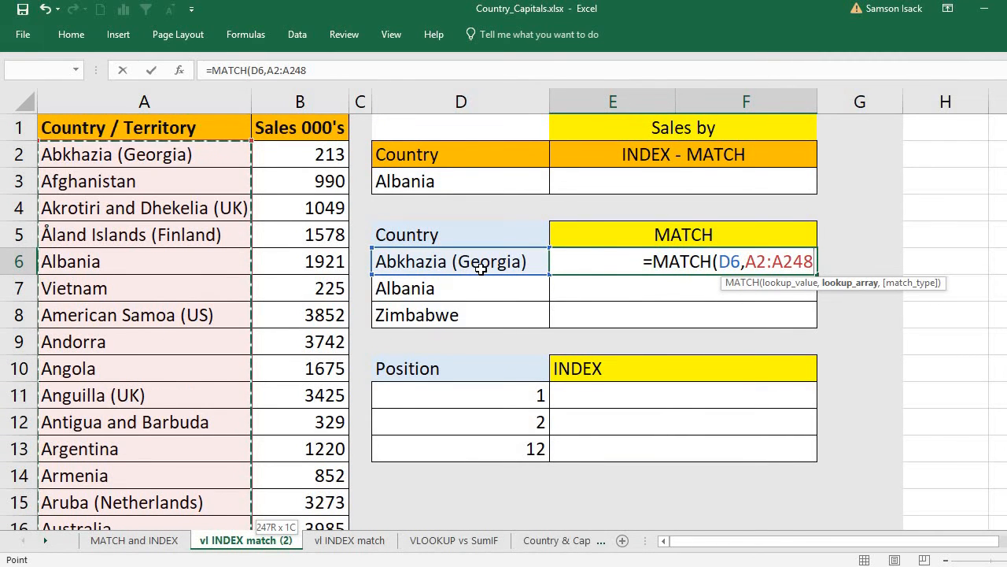
text(,)
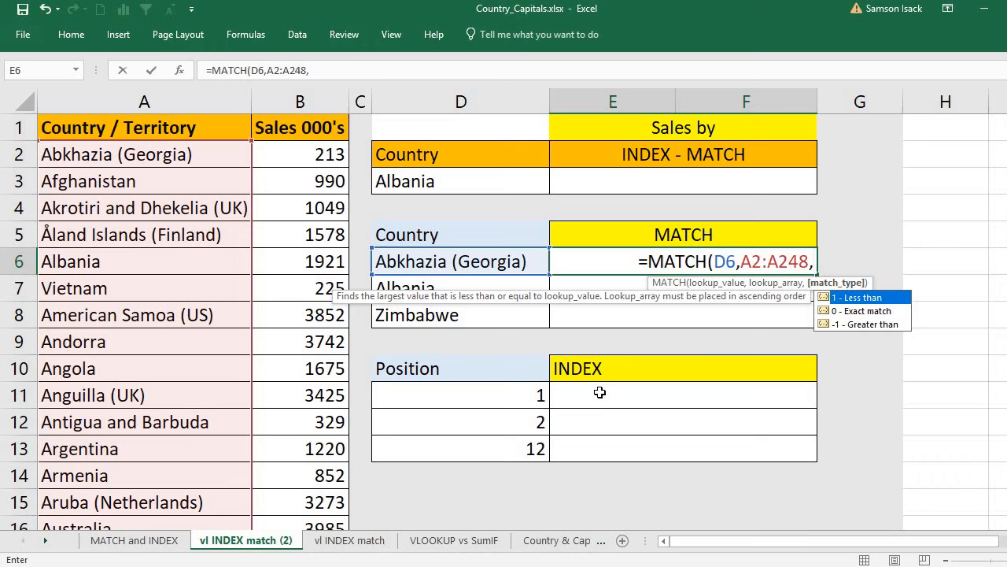
click(880, 312)
double_click(879, 312)
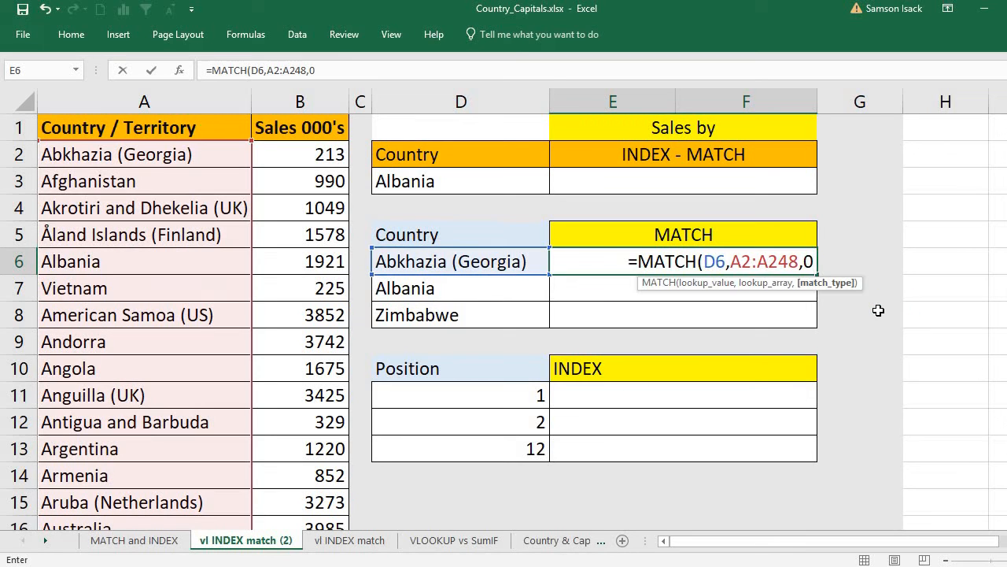
text())
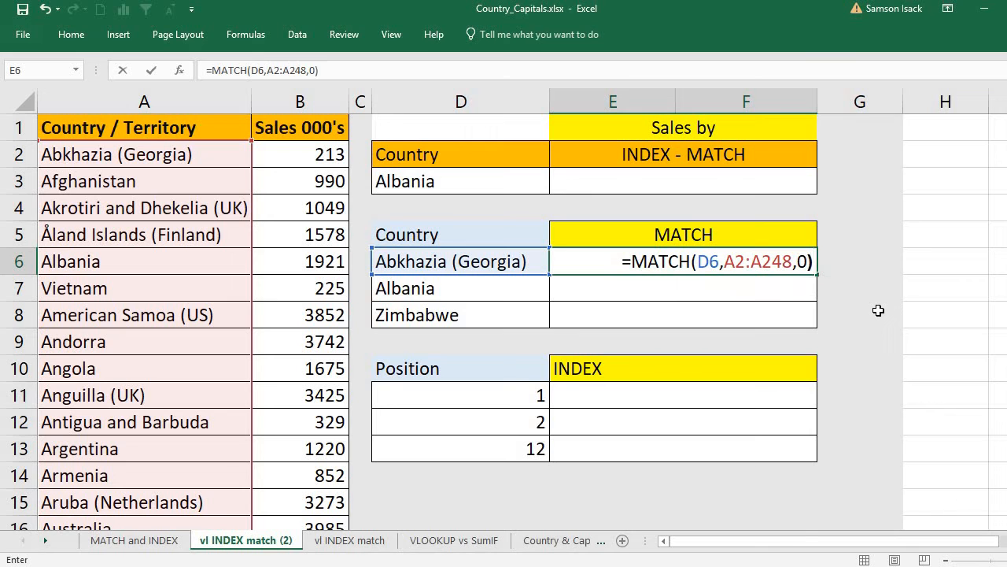
key(Return)
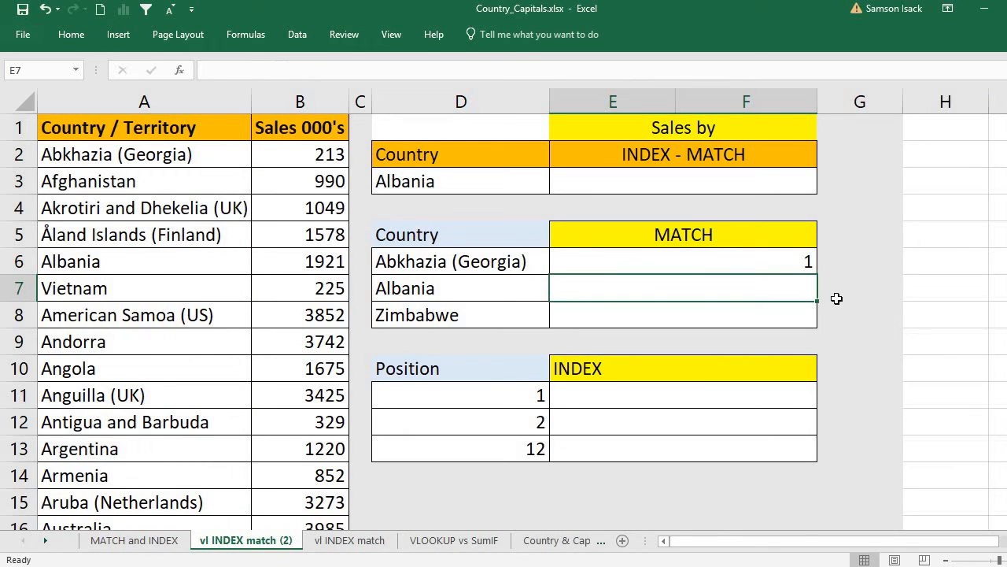
Step: Compare the MATCH result for Abkhazia (Georgia) with that country's position in the Country / Territory list
click(776, 262)
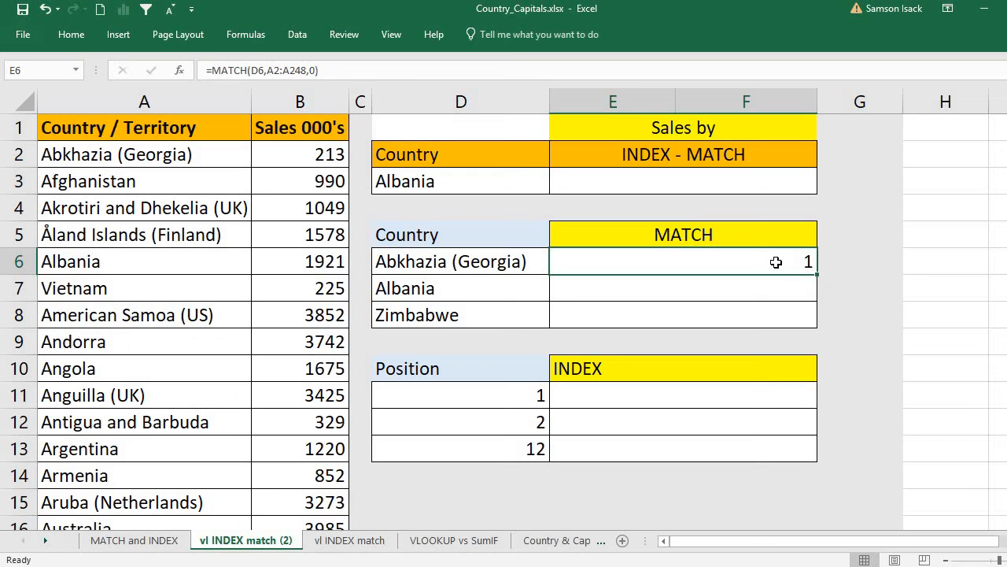
click(69, 162)
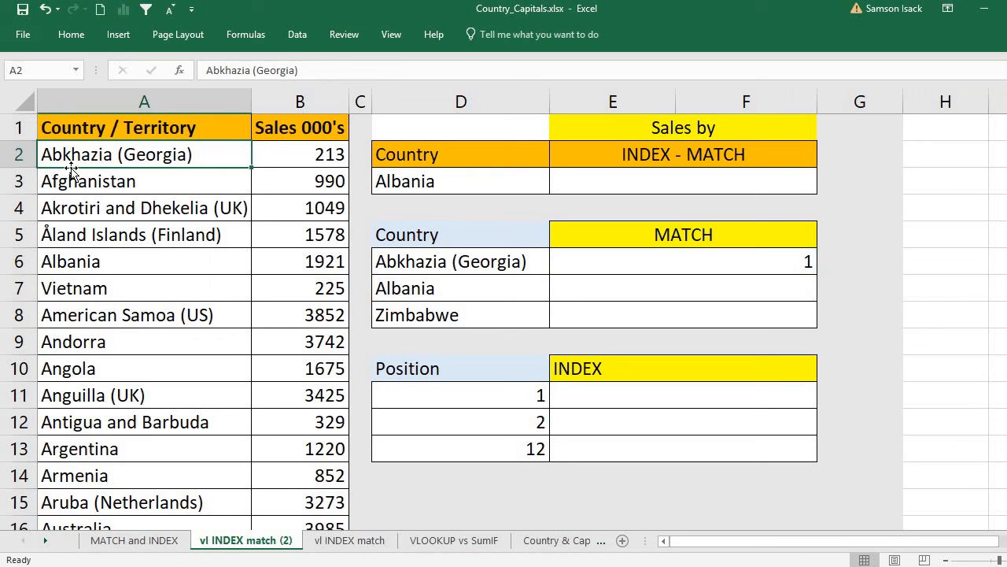
drag(61, 161, 72, 425)
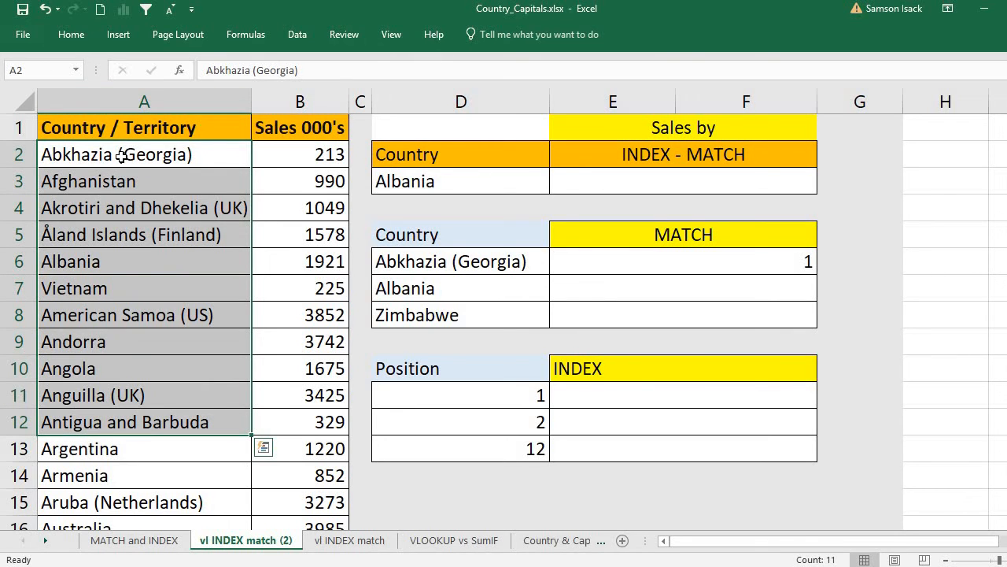
click(124, 156)
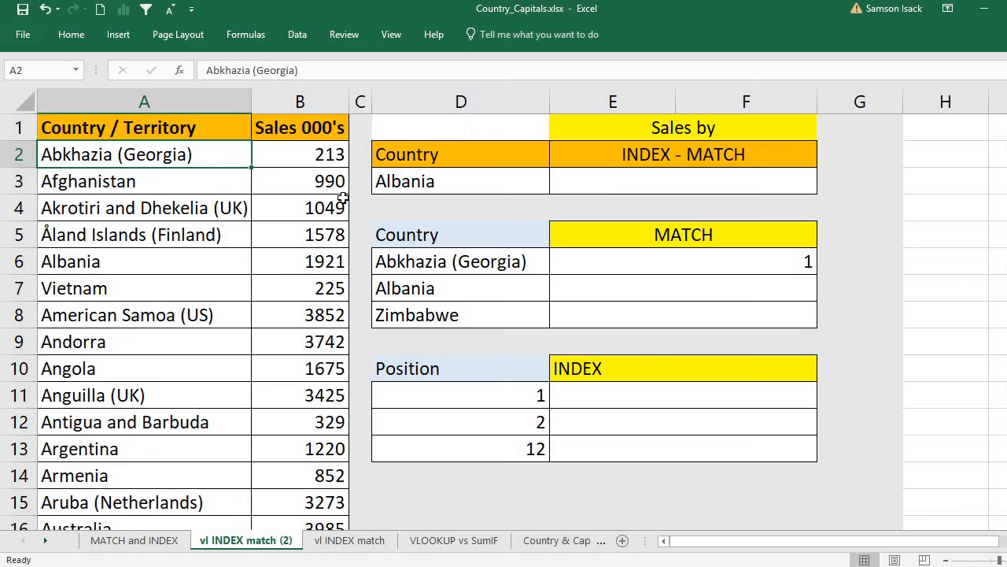
click(486, 262)
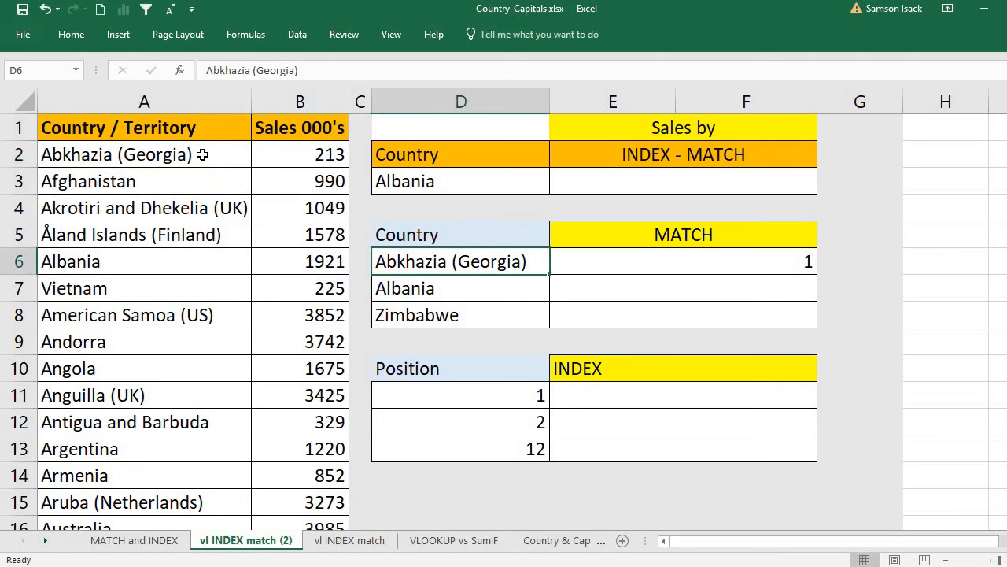
click(202, 155)
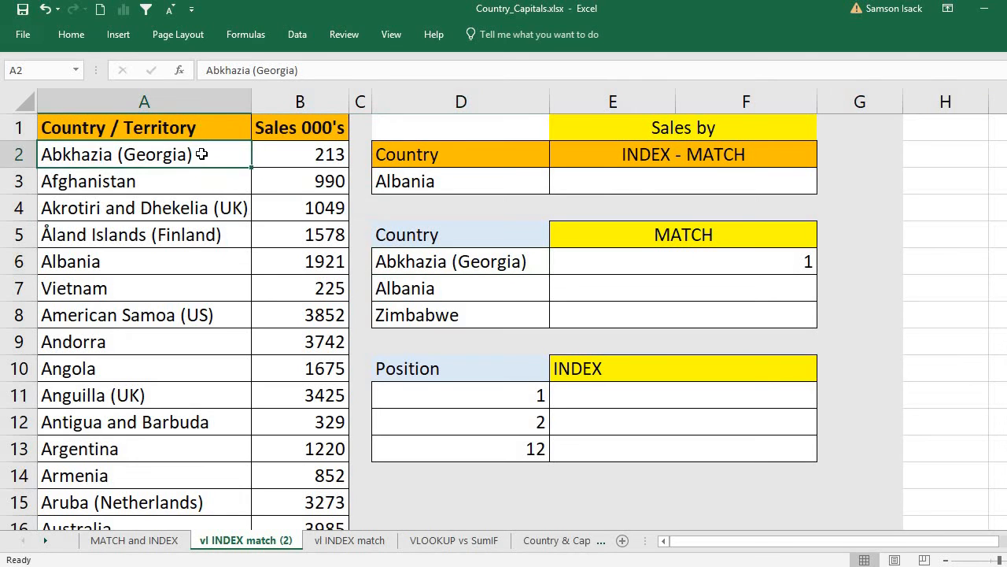
click(446, 264)
click(158, 154)
Step: Begin a MATCH formula in E7 for Albania, using D7 as the lookup value
click(629, 290)
text(=)
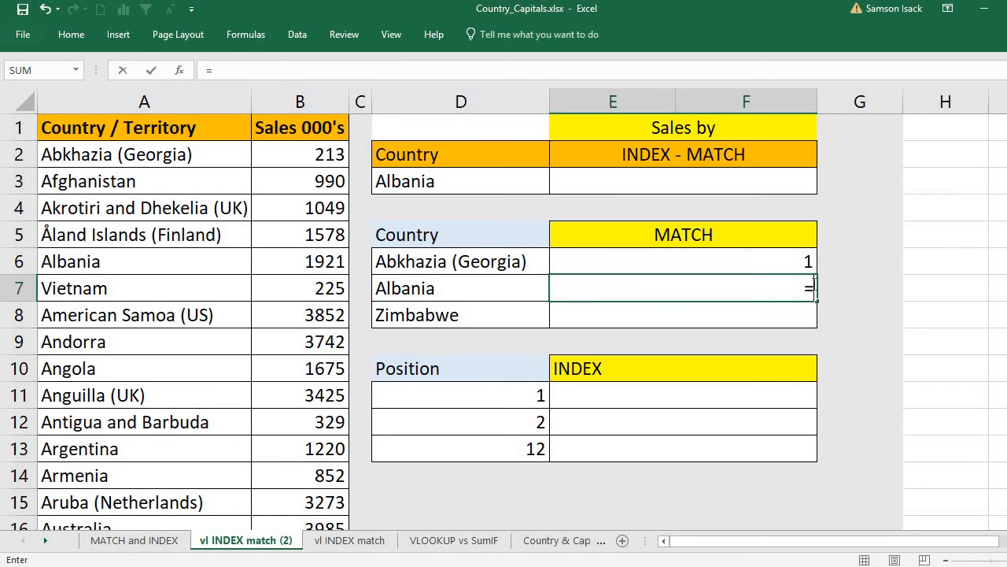
text(MATCH)
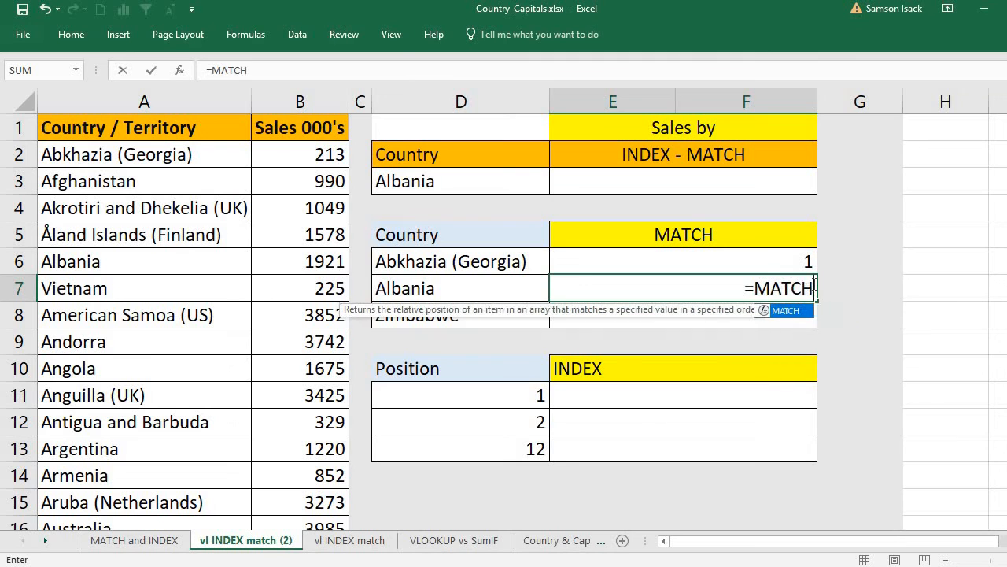
text(()
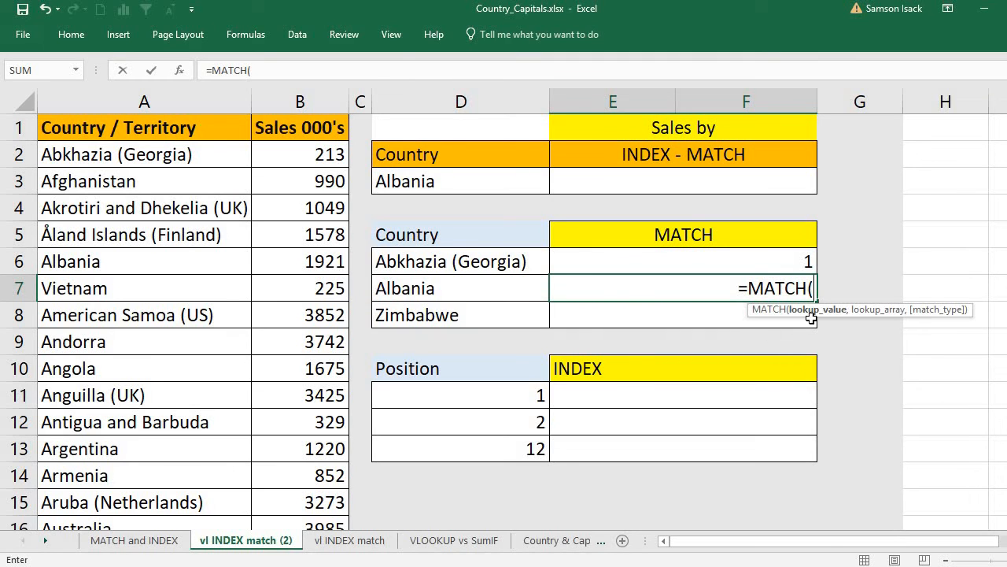
click(475, 286)
text(,)
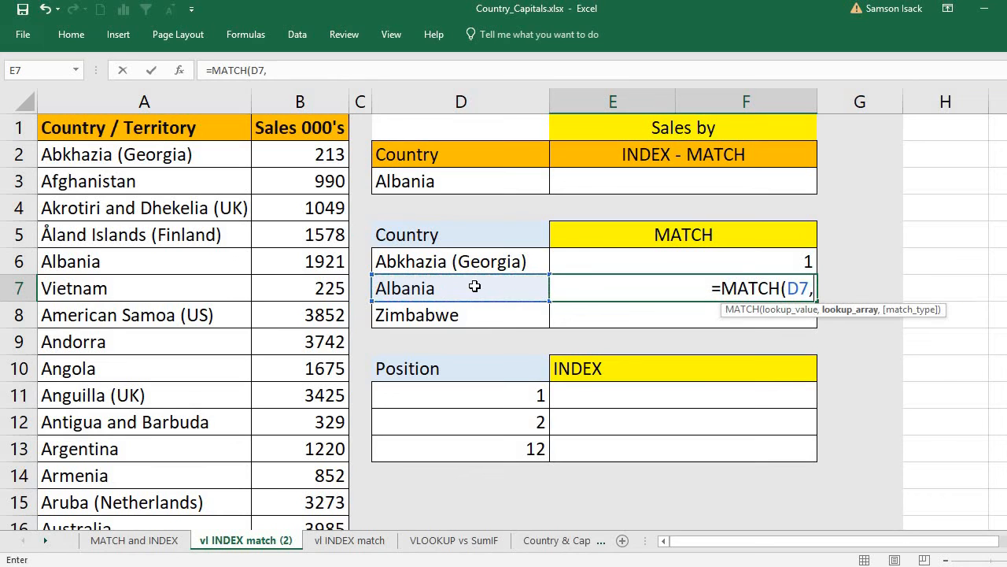
Step: Complete the E7 MATCH formula with lookup array A2:A248 and match type 0 for an exact match
click(144, 154)
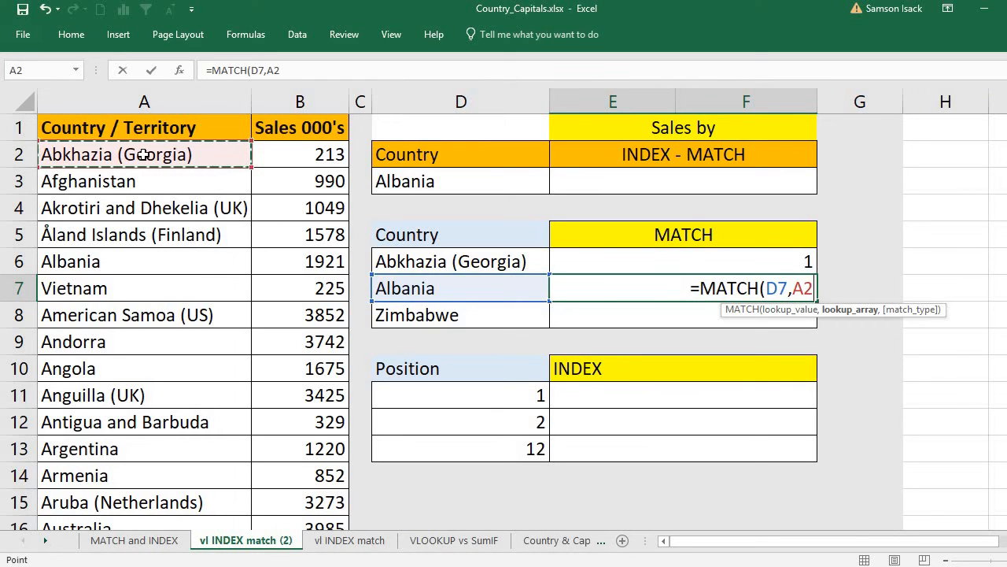
key(ctrl+shift+Down)
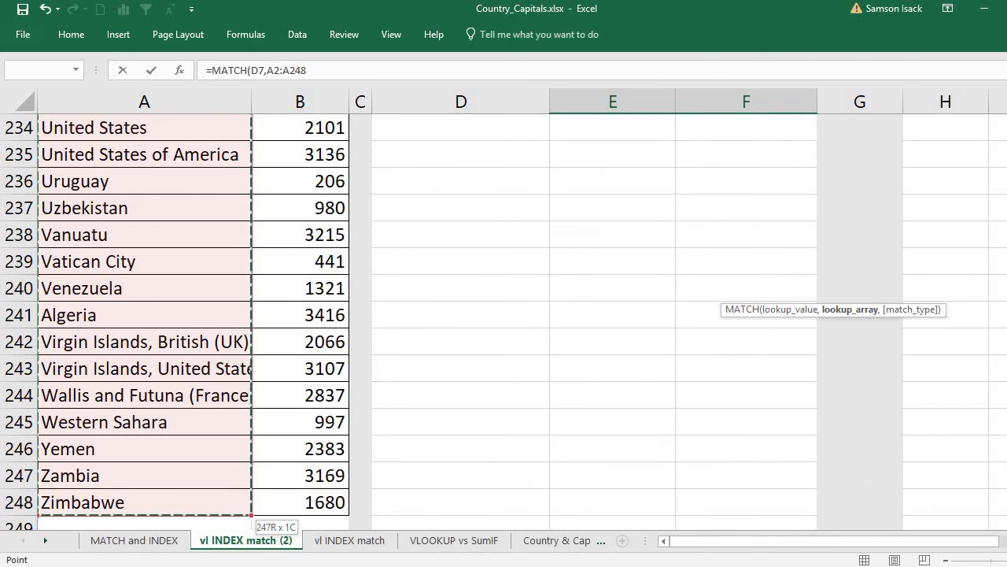
scroll(504, 314, up, 20)
scroll(504, 315, up, 2)
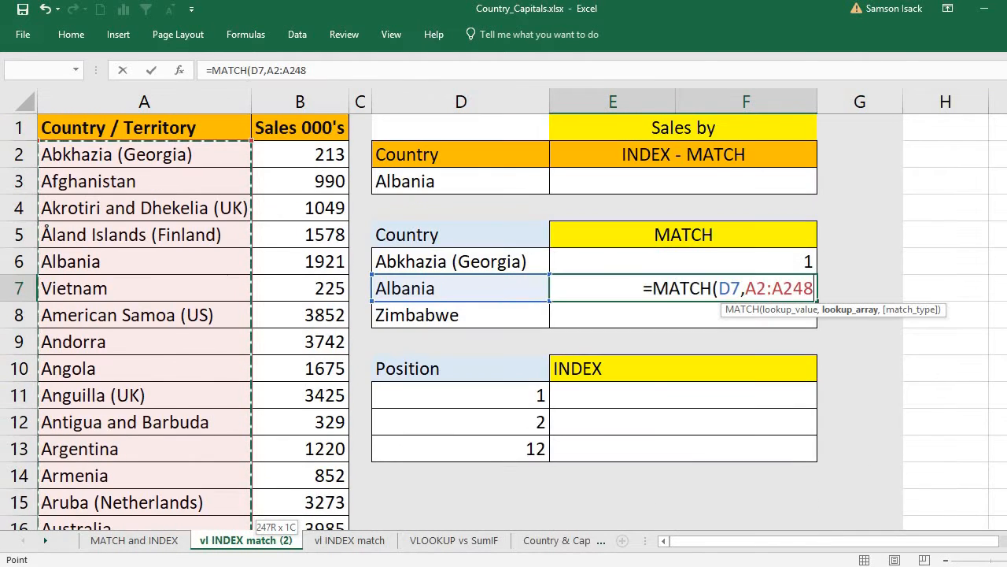
text(,)
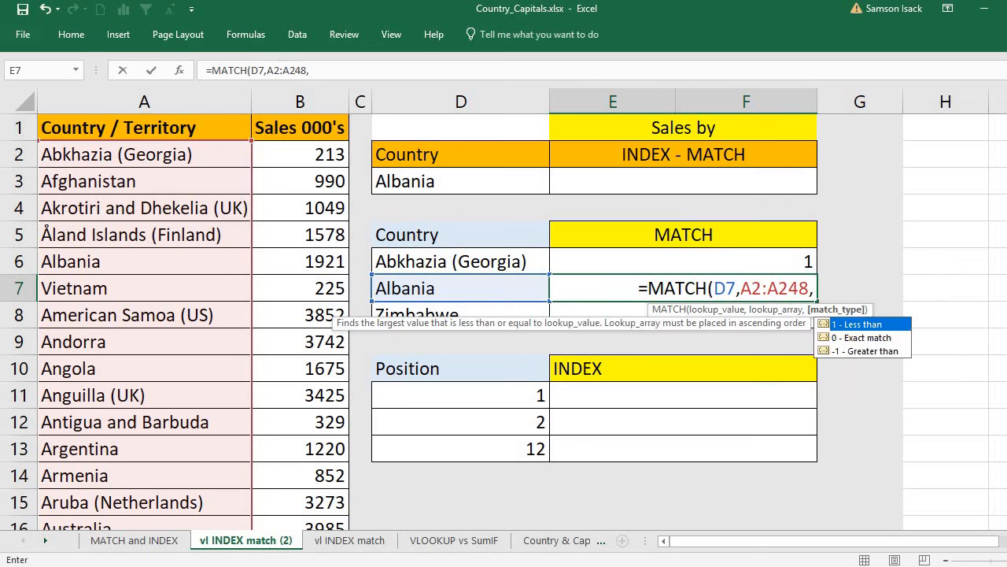
double_click(866, 337)
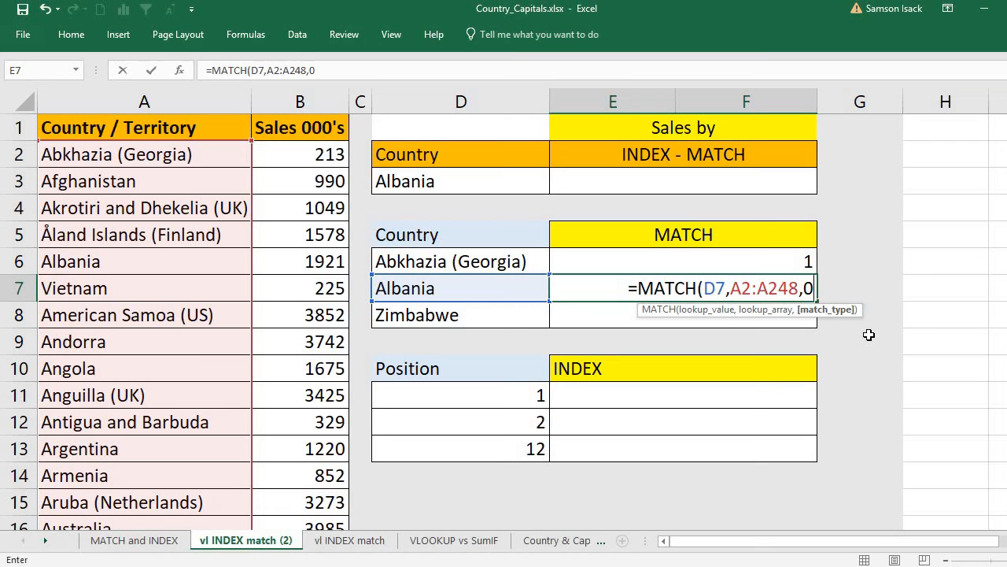
text())
key(Return)
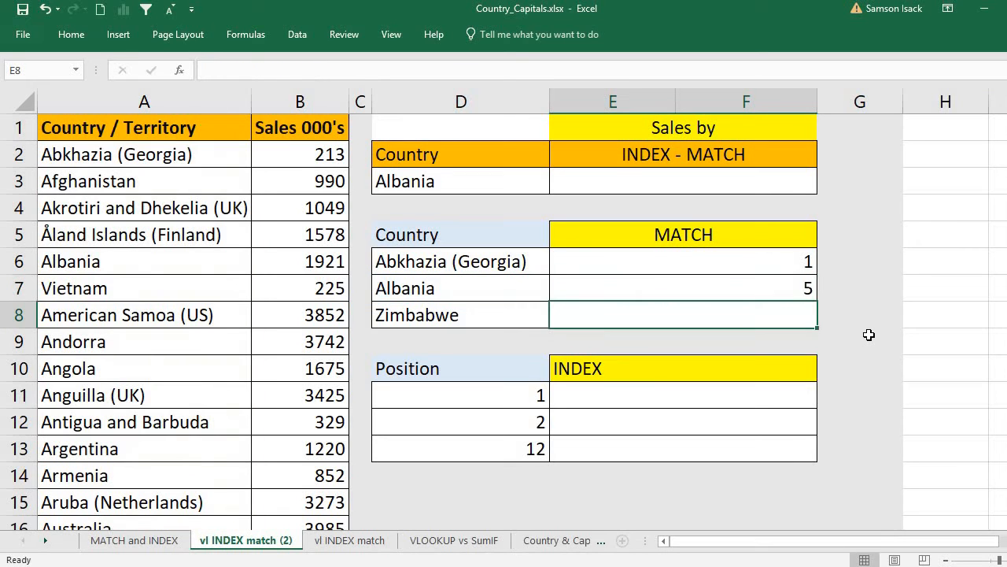
Step: Check Albania's MATCH result against its position in the Country / Territory list
click(729, 293)
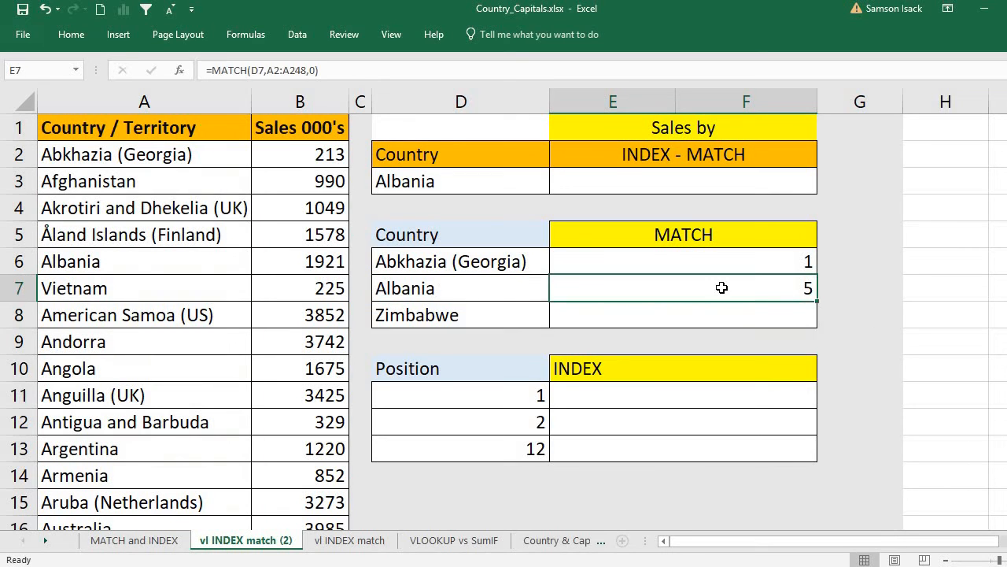
click(60, 264)
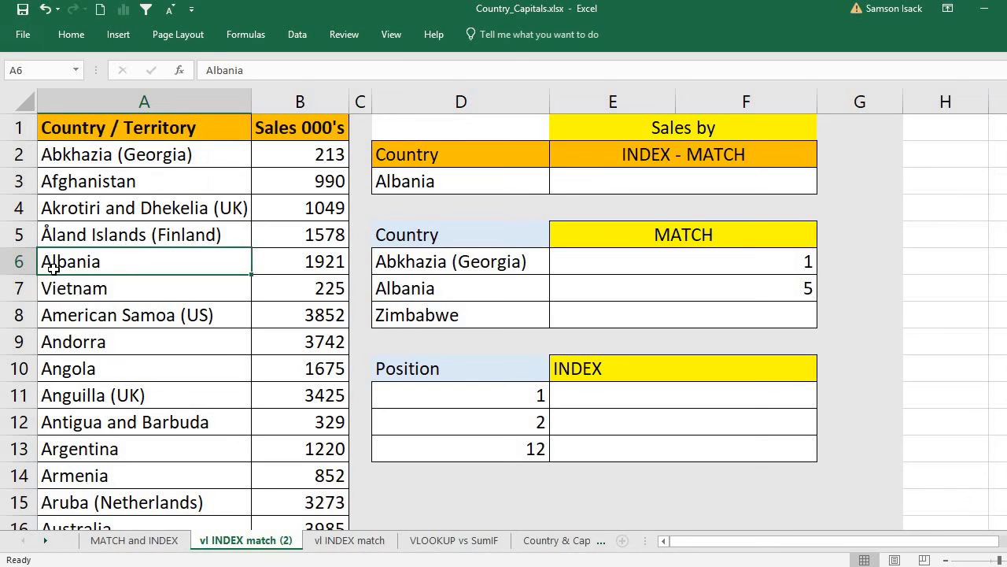
click(715, 289)
Step: Begin a MATCH formula in E8 for Zimbabwe, using D8 as the lookup value
click(589, 318)
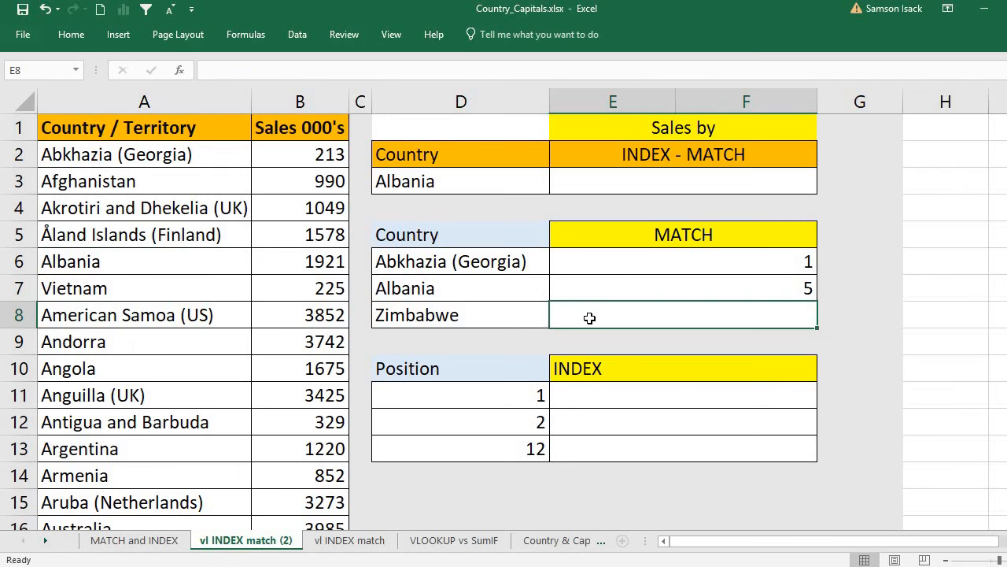
text(=)
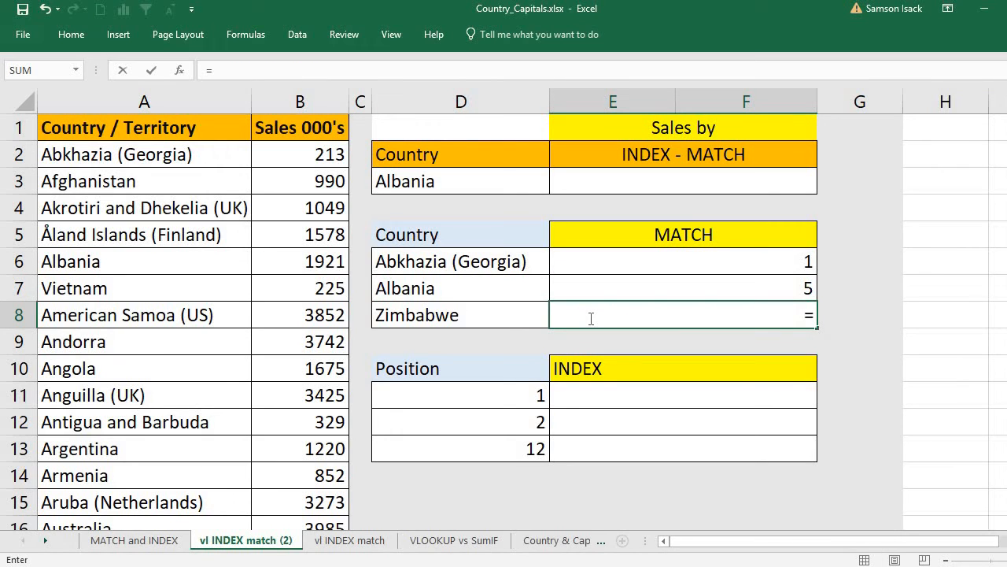
text(MATCH)
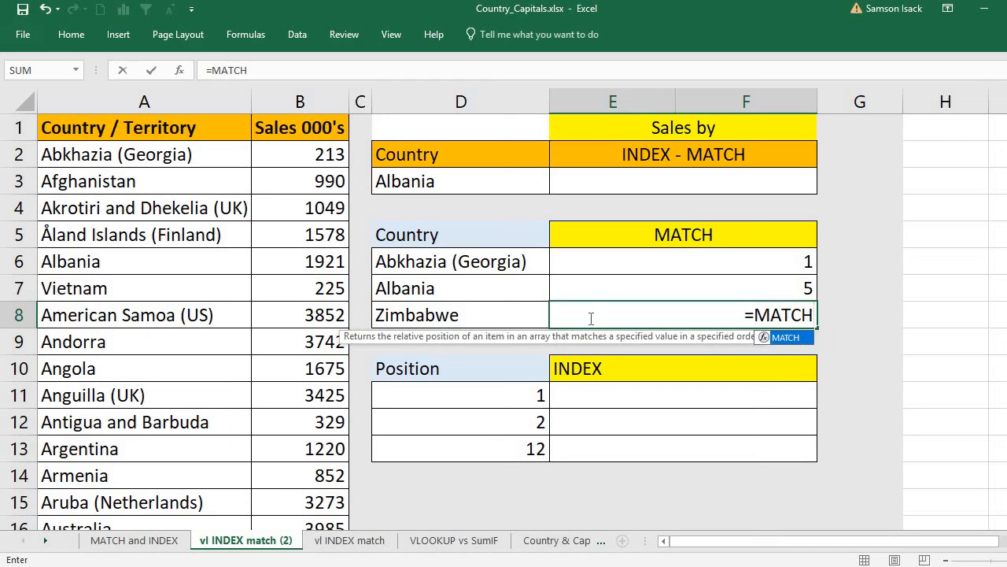
text(()
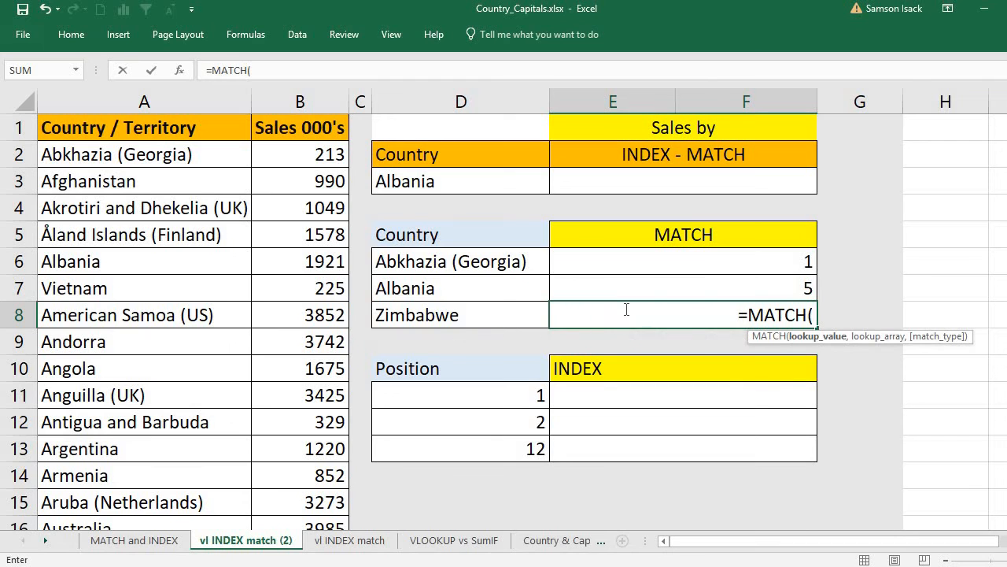
click(424, 318)
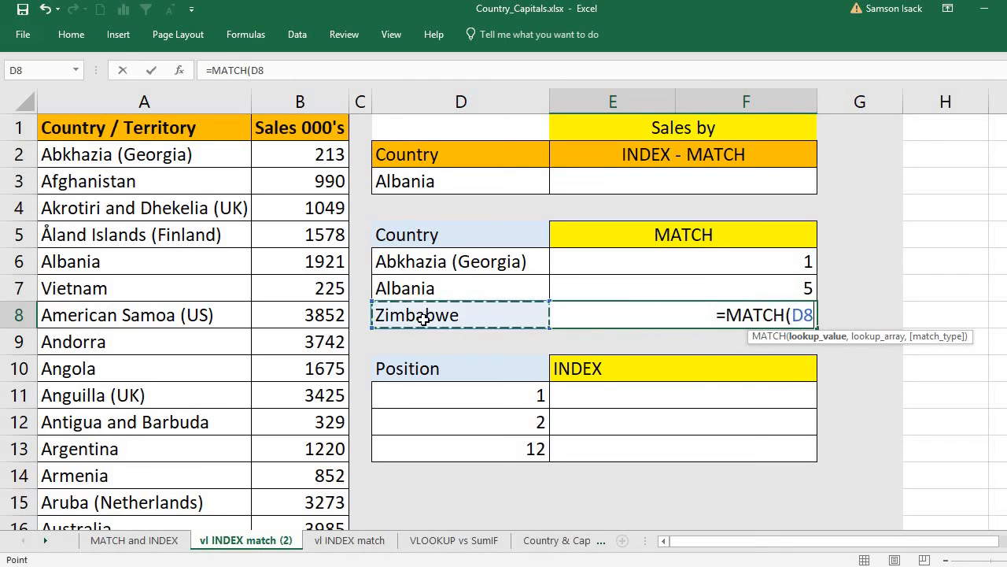
text(,)
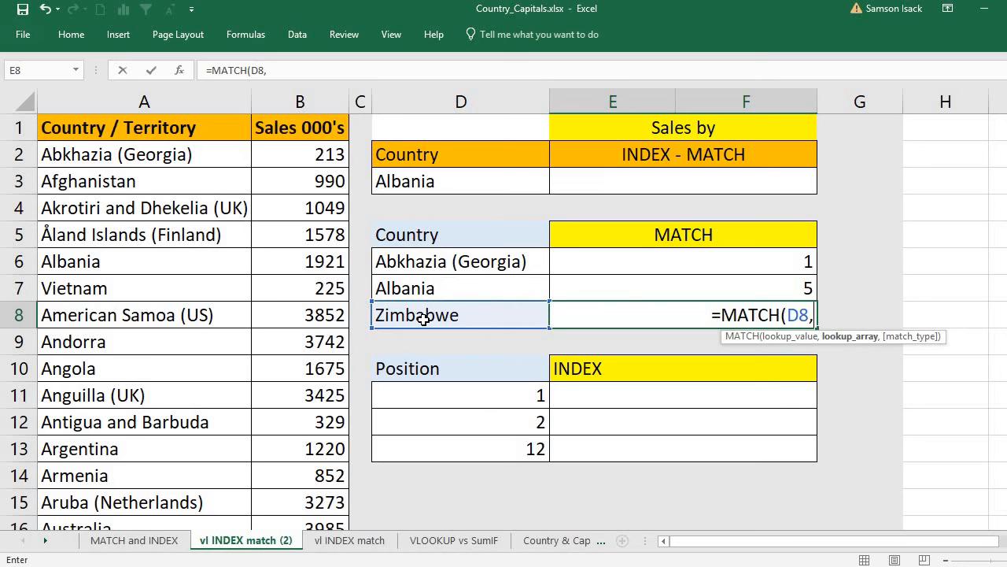
Step: Complete the E8 MATCH formula with lookup array A2:A248 and match type 0, and review the countries with their MATCH results
click(113, 152)
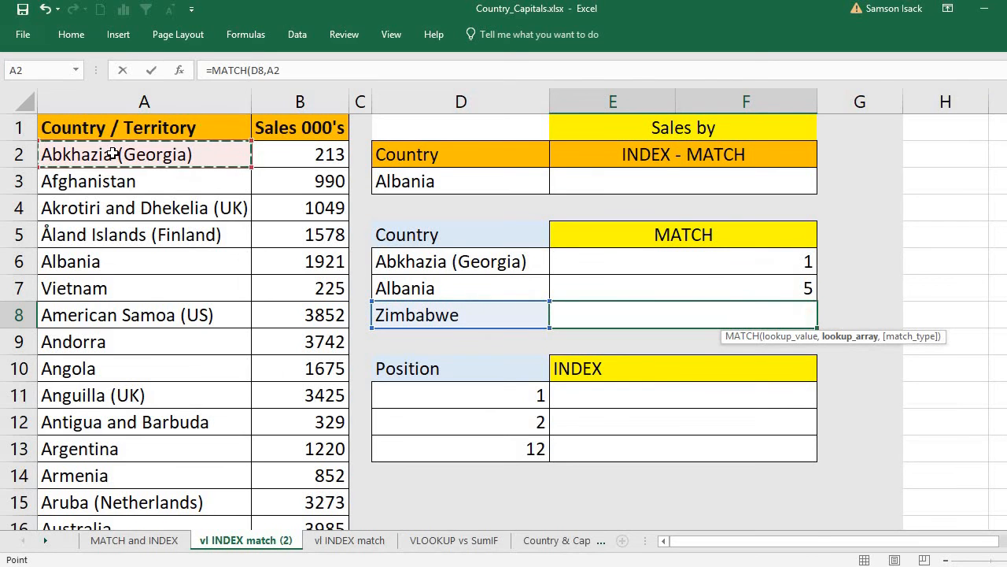
key(ctrl+shift+Down)
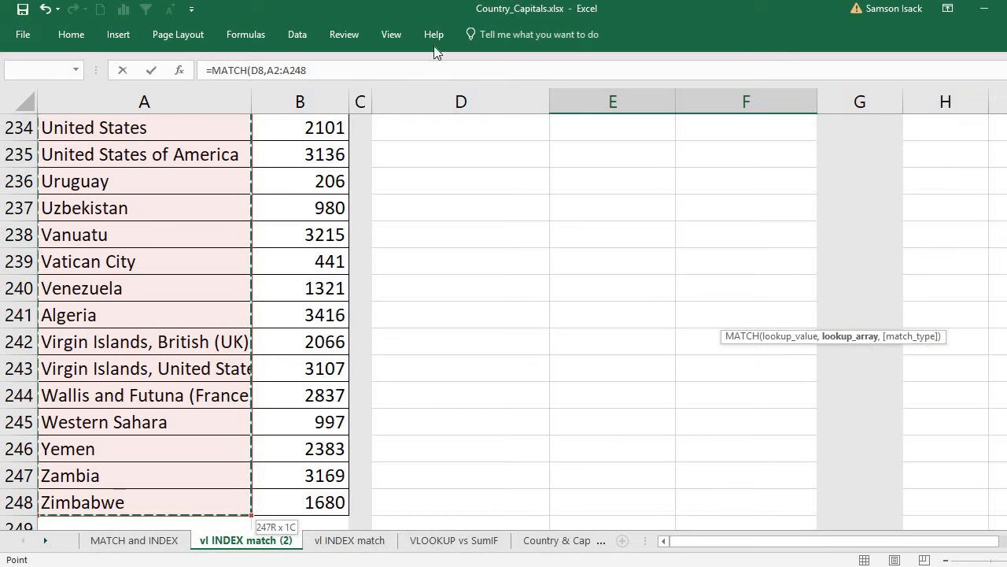
drag(1006, 504, 1006, 118)
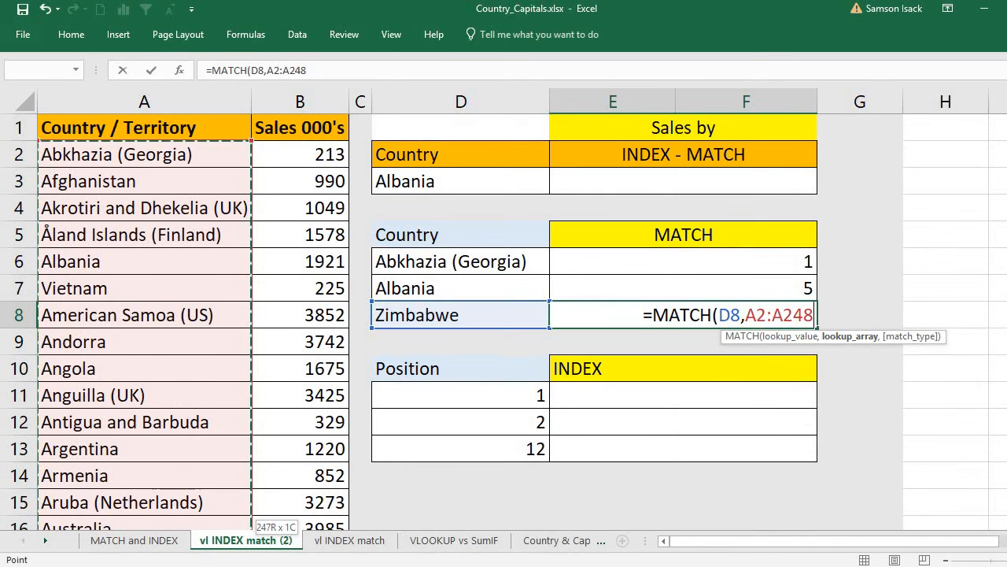
text(,)
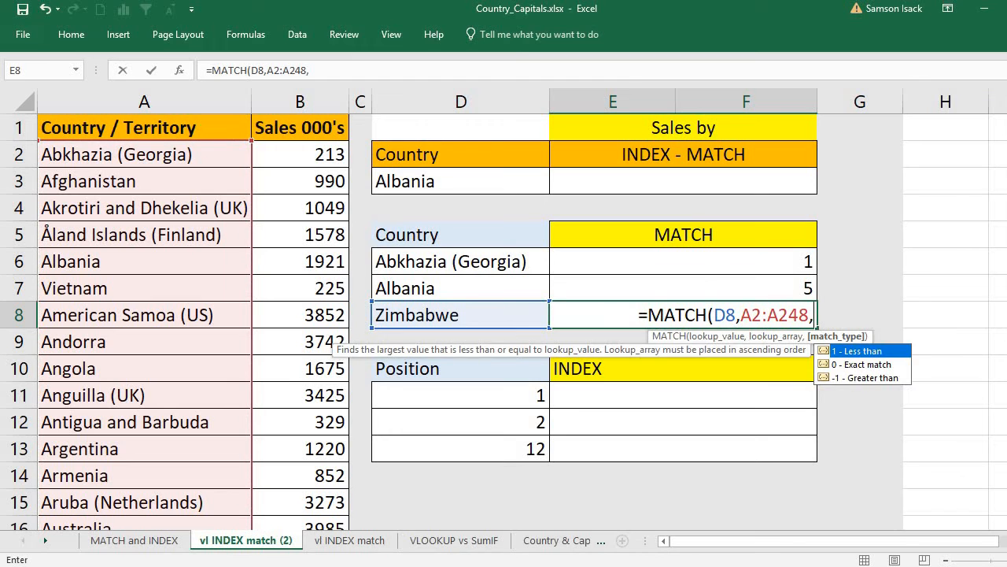
double_click(883, 365)
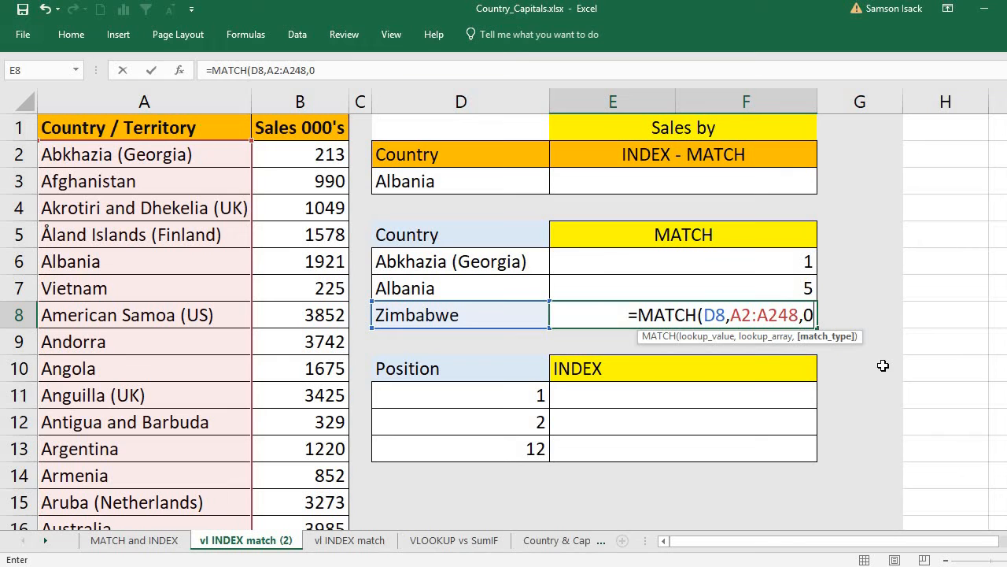
text())
key(Return)
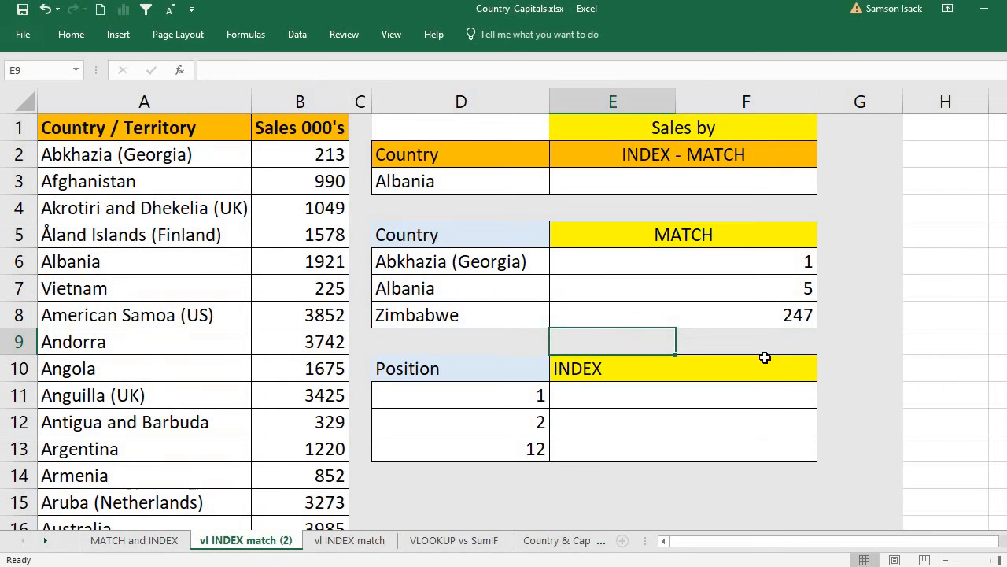
click(762, 314)
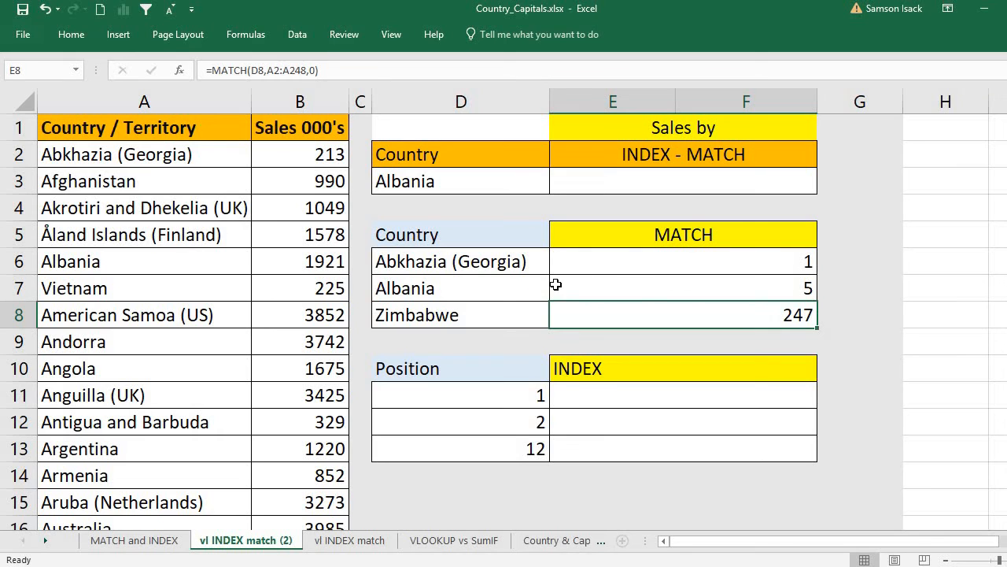
drag(512, 261, 661, 319)
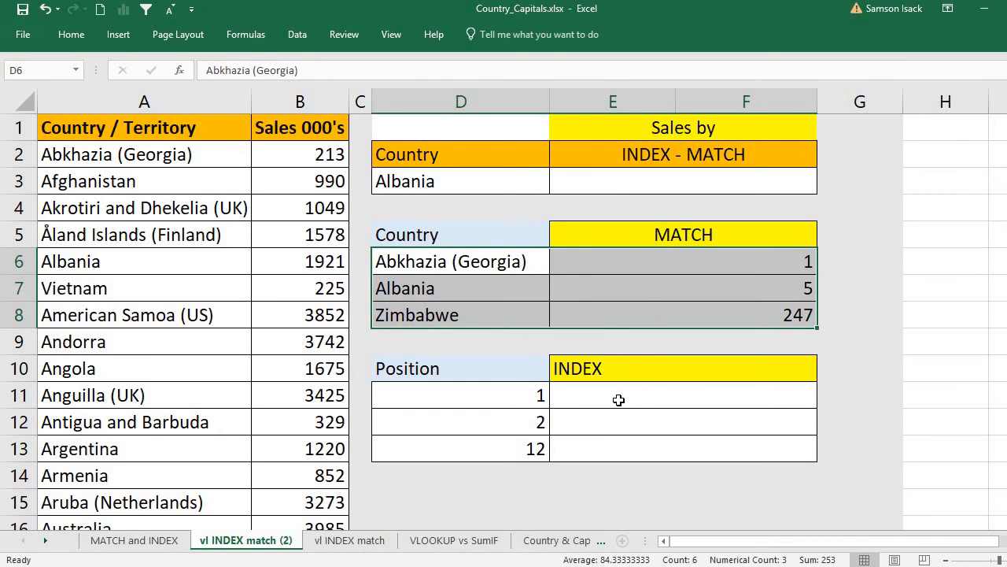
Step: Change the second and third Position values to 247 in D12 and 5 in D13
click(519, 393)
click(520, 420)
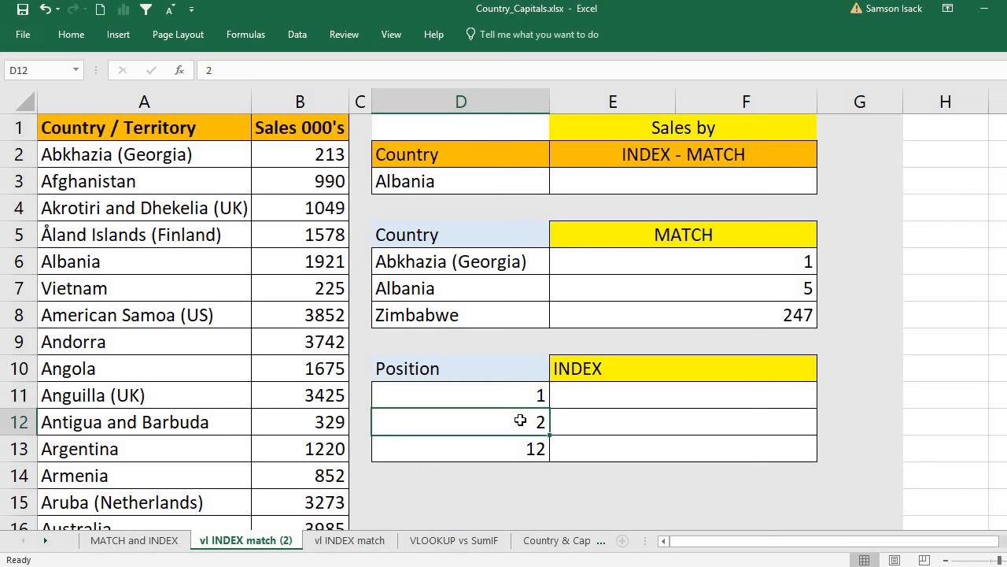
text(2)
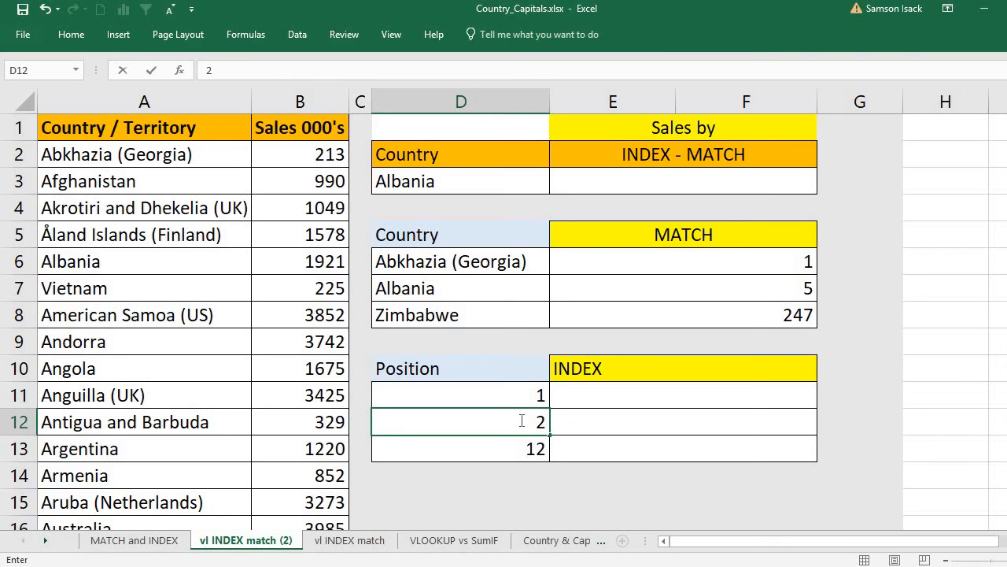
text(47)
click(524, 450)
text(5)
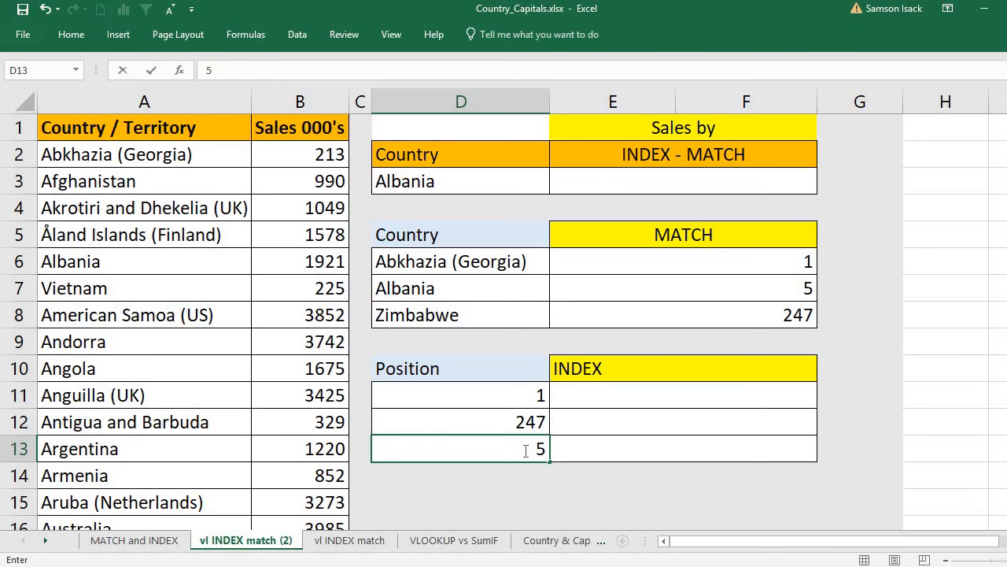
click(672, 419)
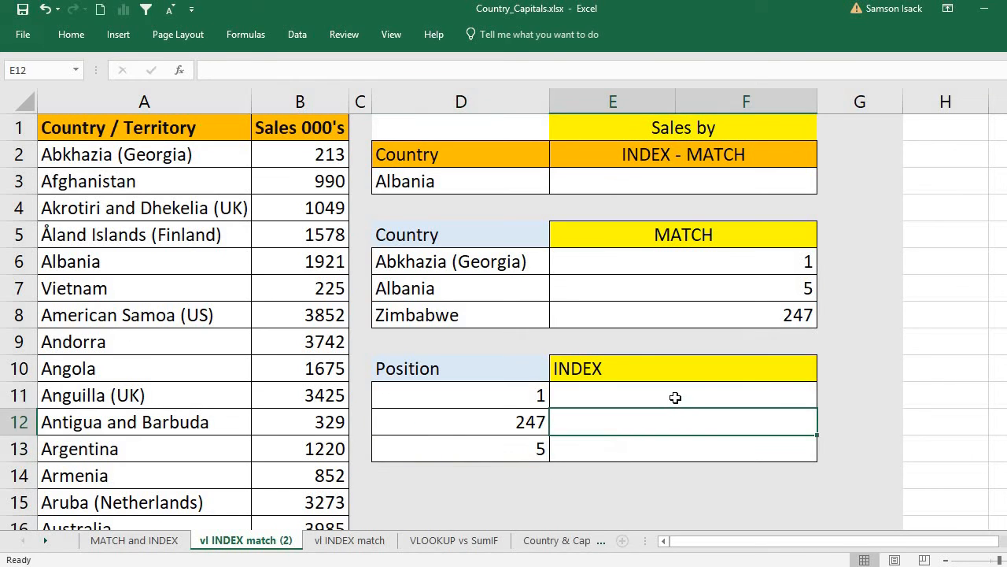
Step: Compare the Position inputs for INDEX with each country and its MATCH result in the table above
click(675, 398)
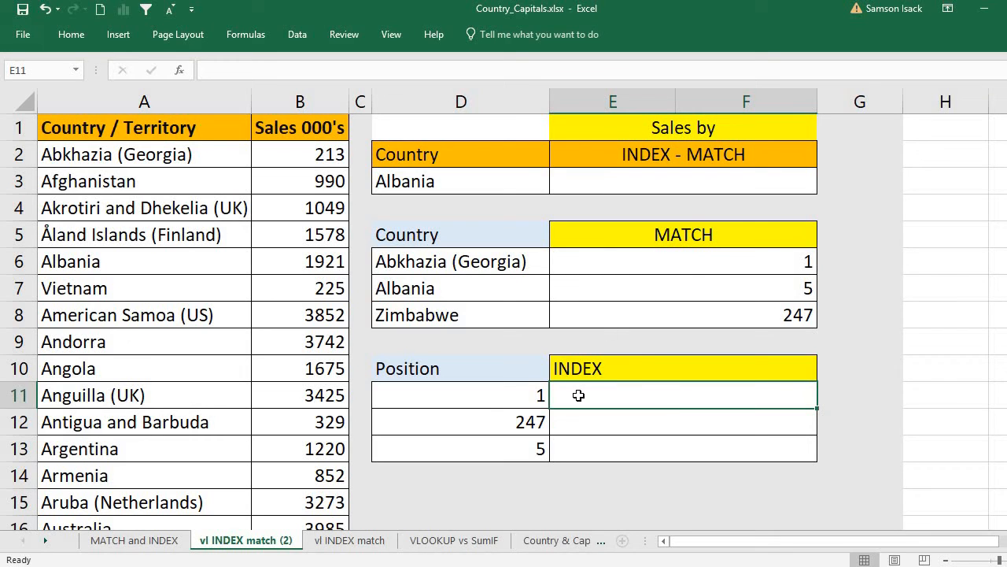
click(460, 387)
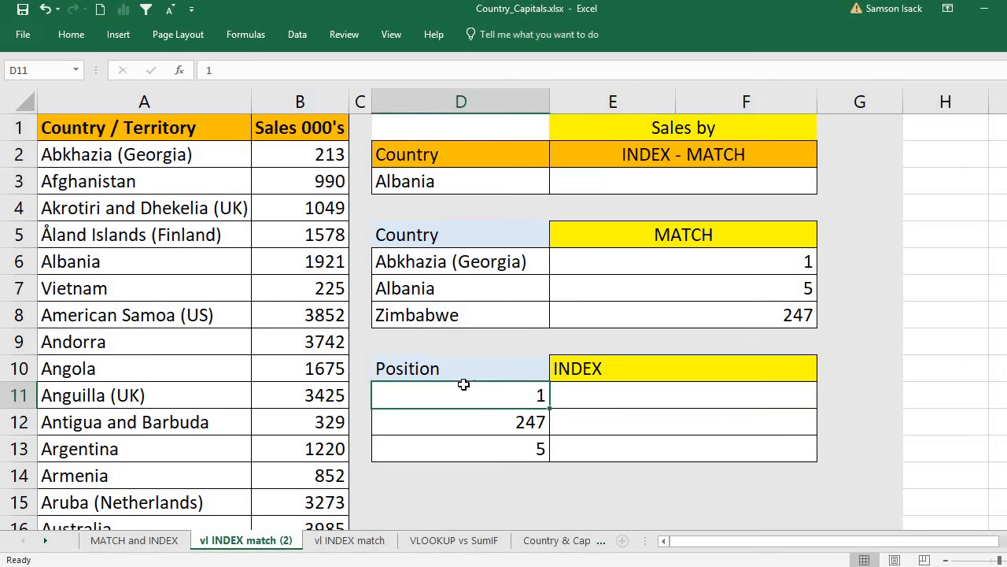
click(728, 386)
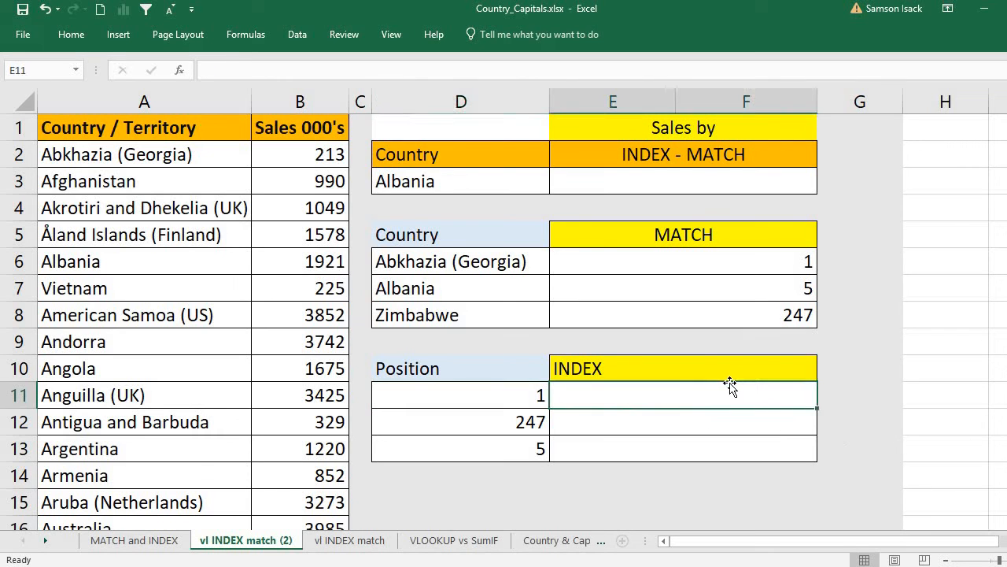
click(425, 266)
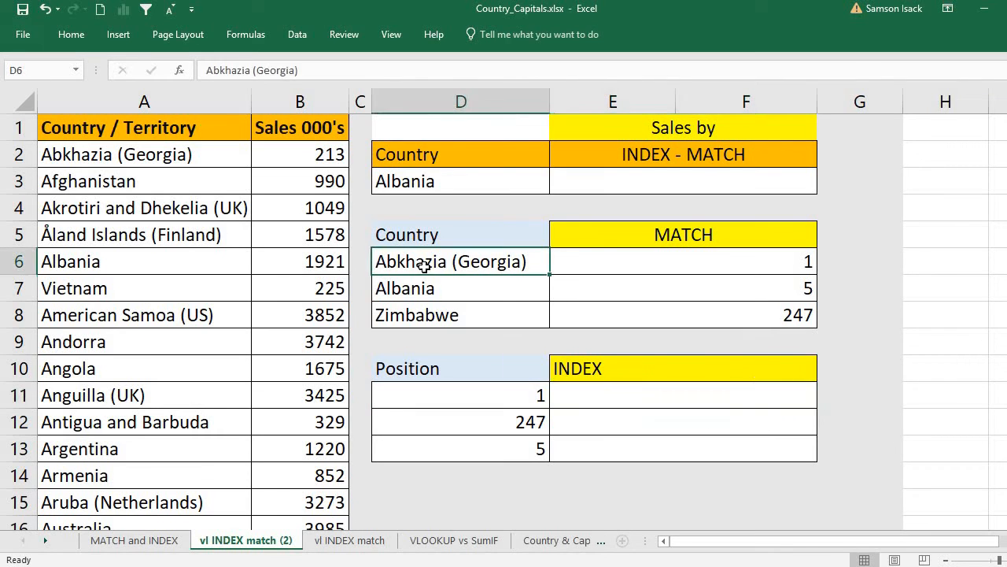
click(705, 261)
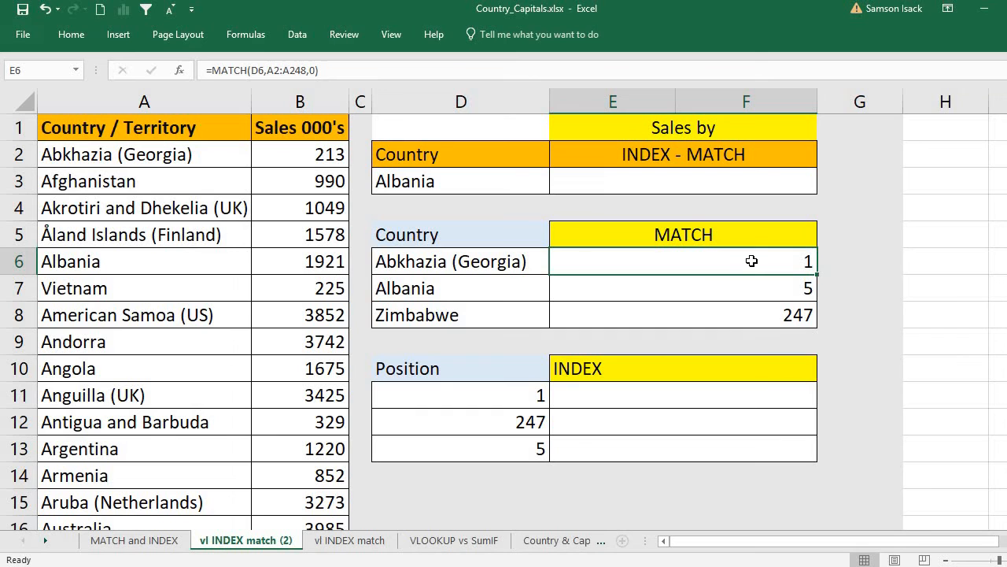
click(520, 291)
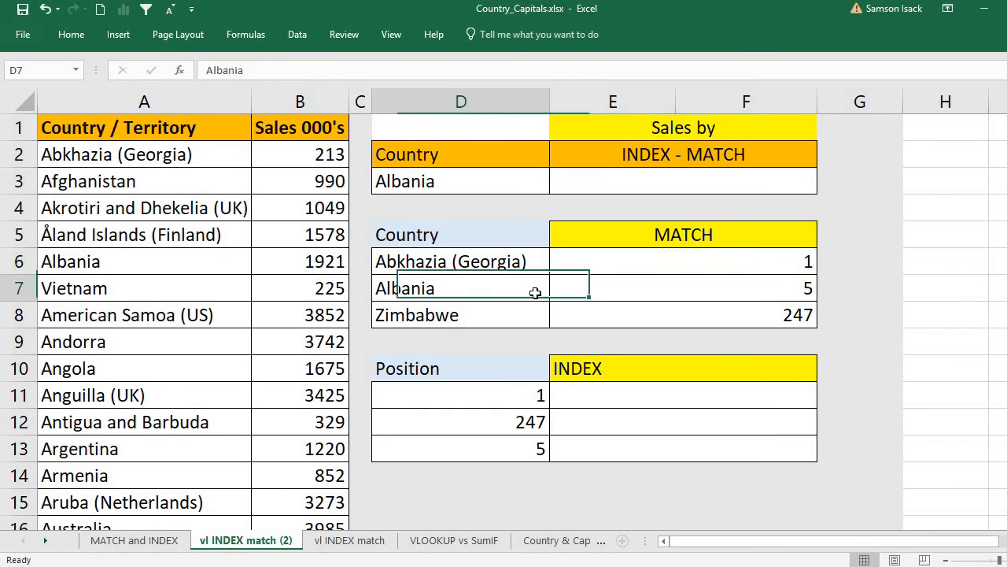
click(760, 293)
click(412, 318)
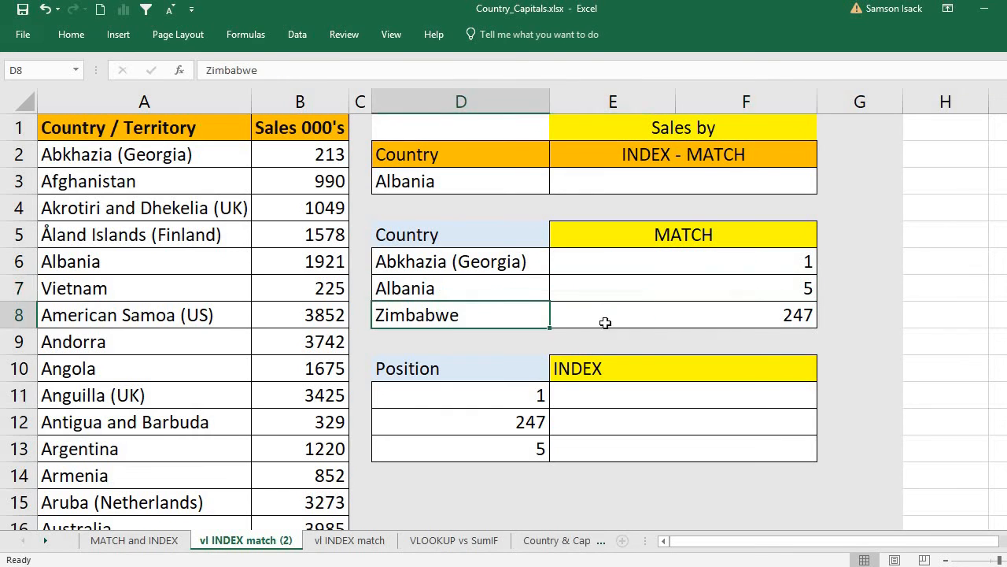
click(677, 315)
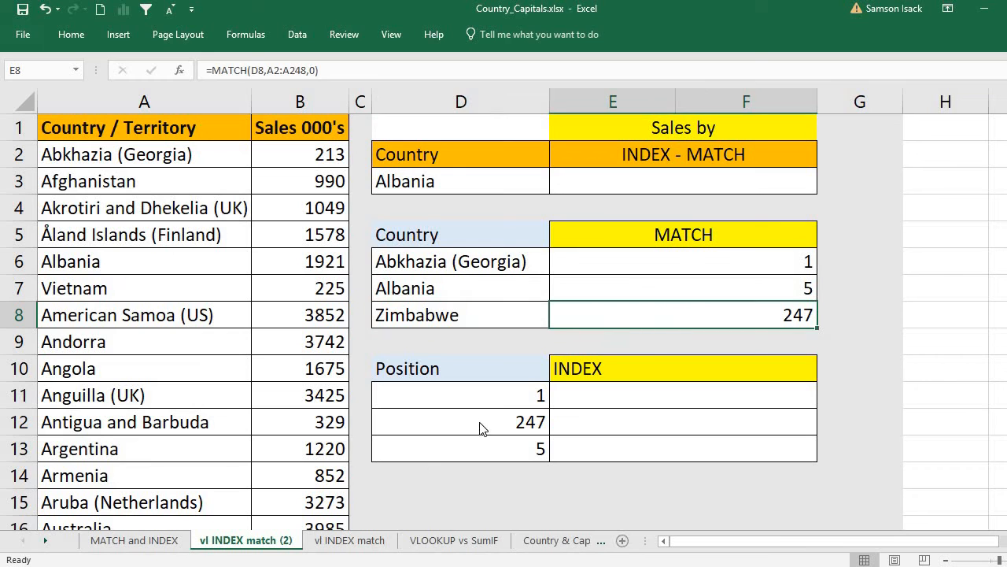
click(509, 397)
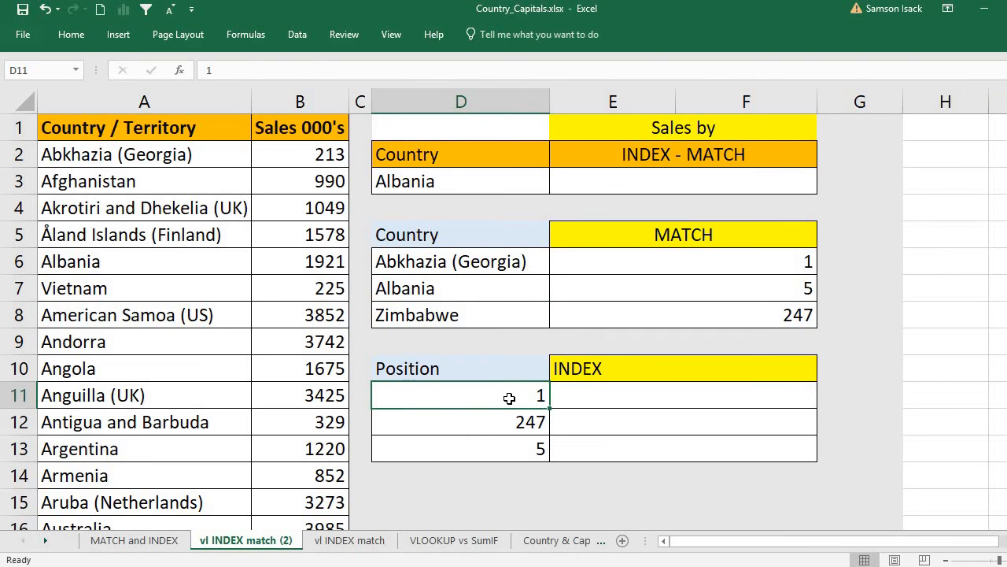
Step: Begin an INDEX formula in E11 with the country list A2:A248 as its array
click(607, 393)
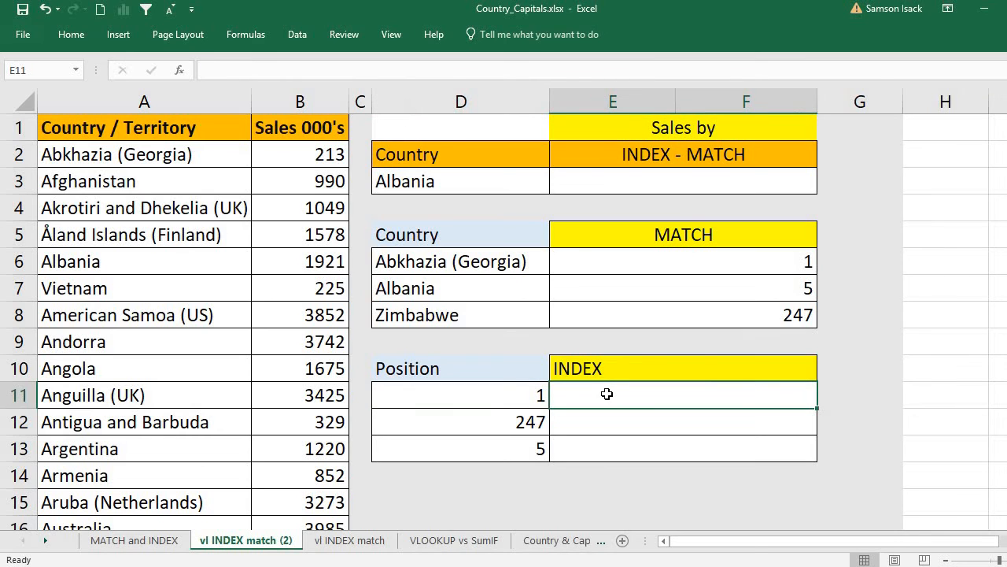
text(=INDEX)
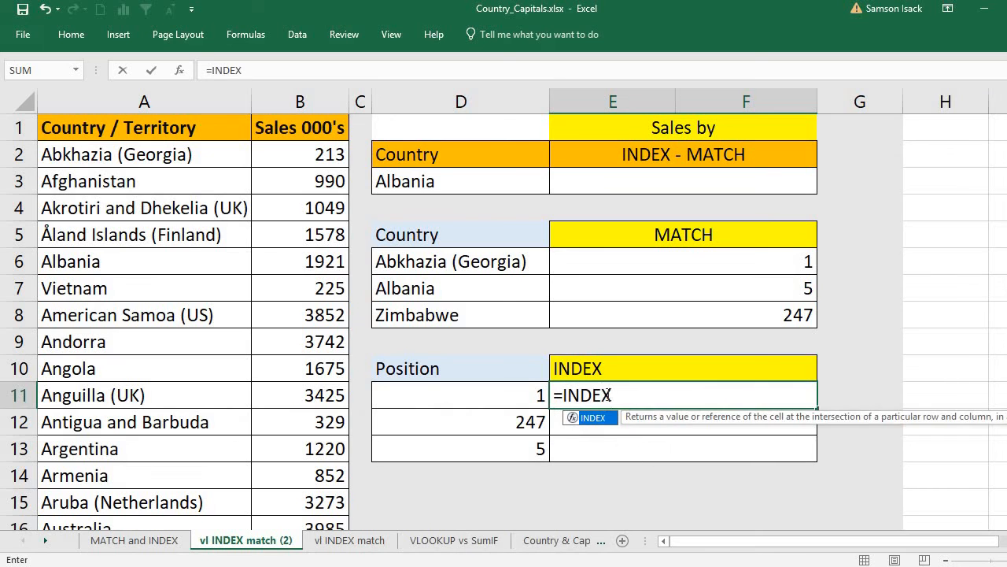
text(()
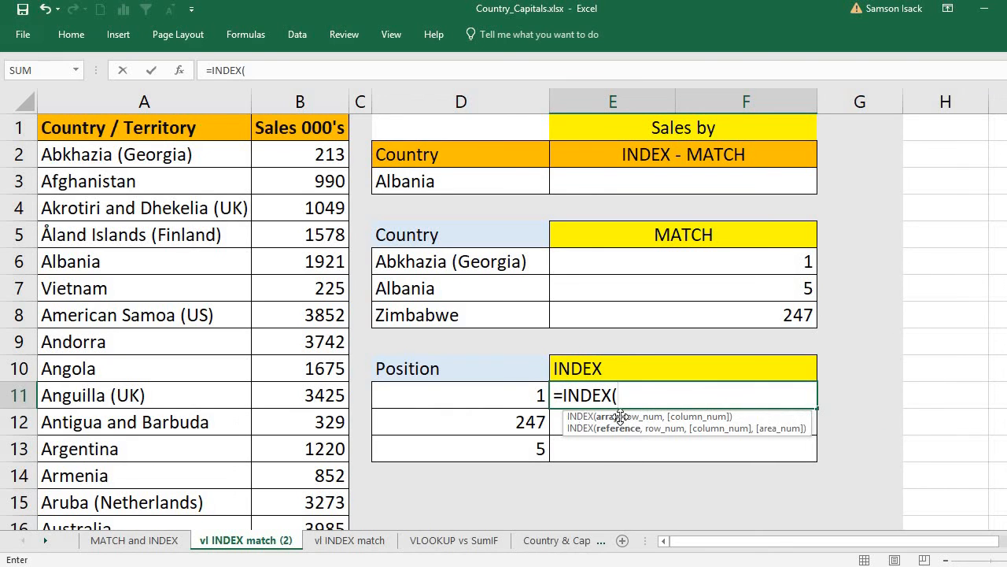
click(126, 148)
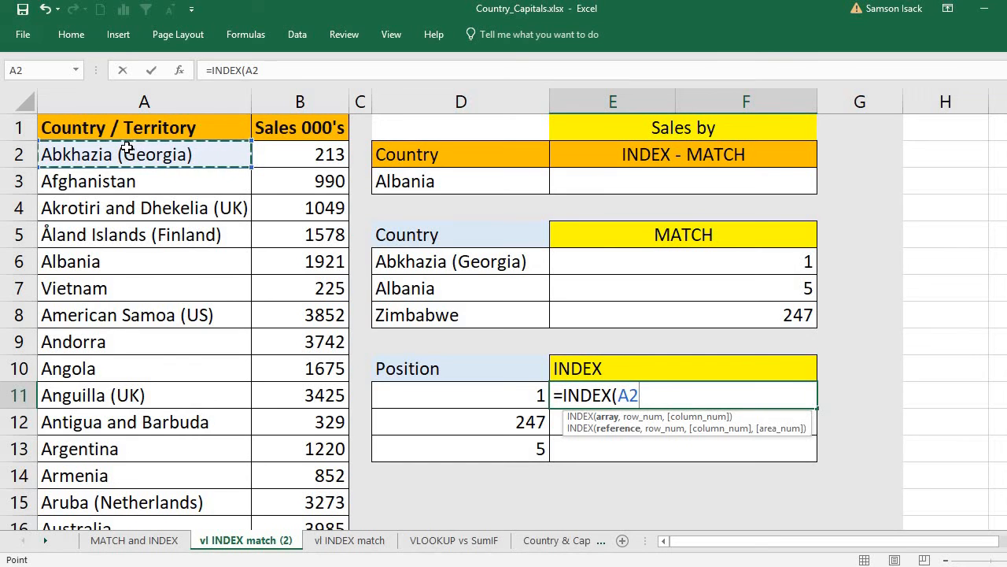
key(ctrl+shift+Down)
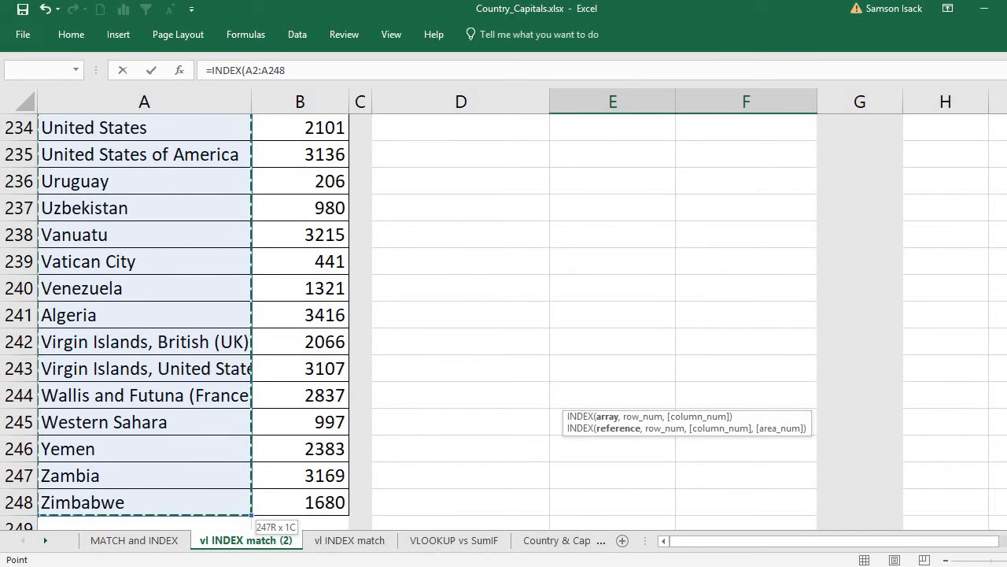
scroll(126, 148, up, 11)
drag(1006, 505, 1006, 118)
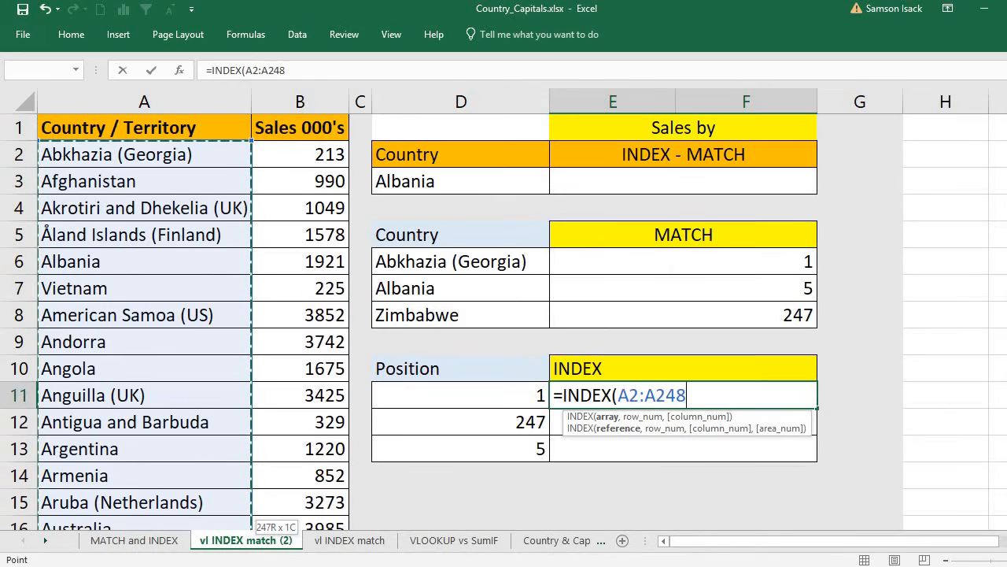
Step: Complete the E11 INDEX formula with D11 as the row number and compare its result with the position
text(,)
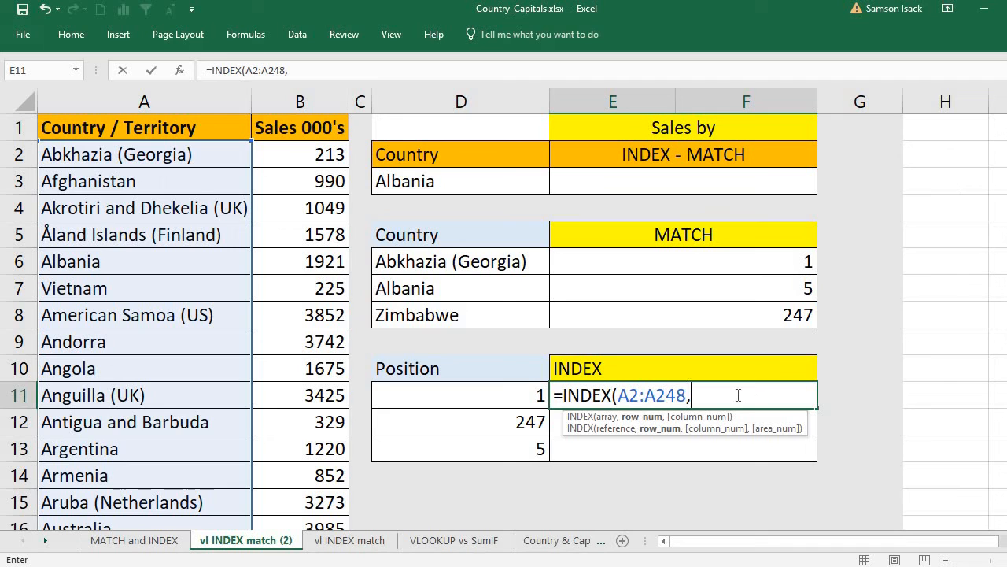
click(527, 395)
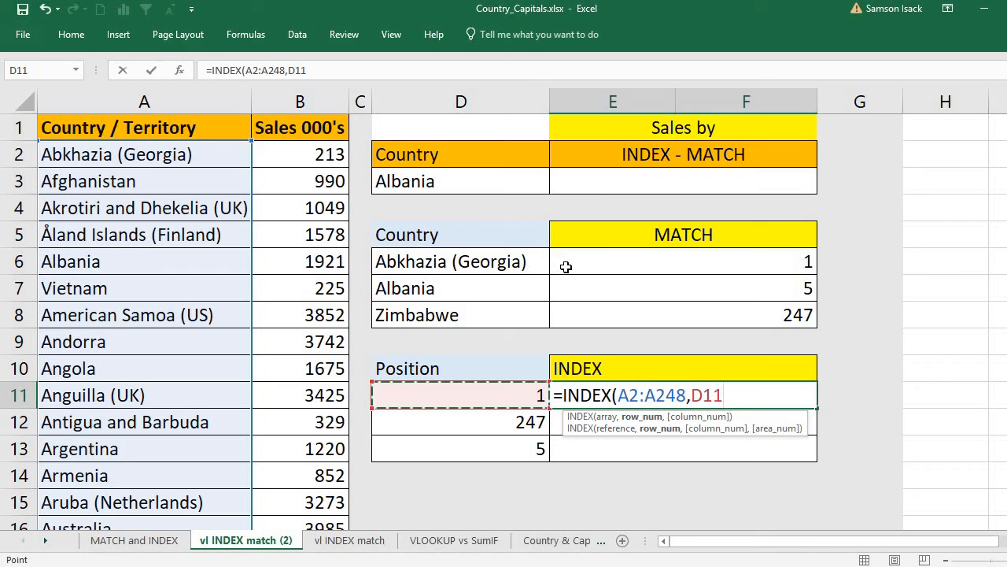
text())
key(Return)
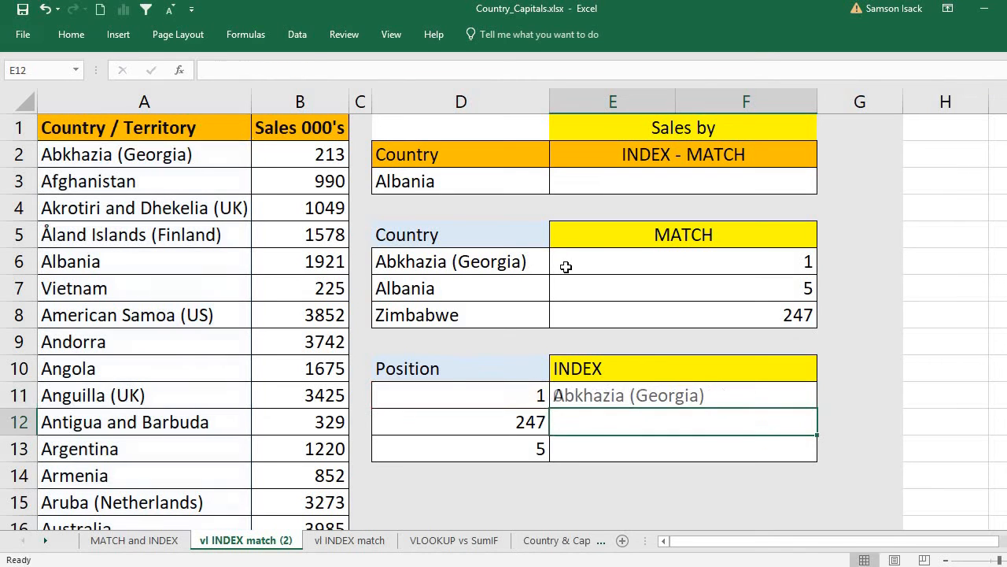
click(648, 395)
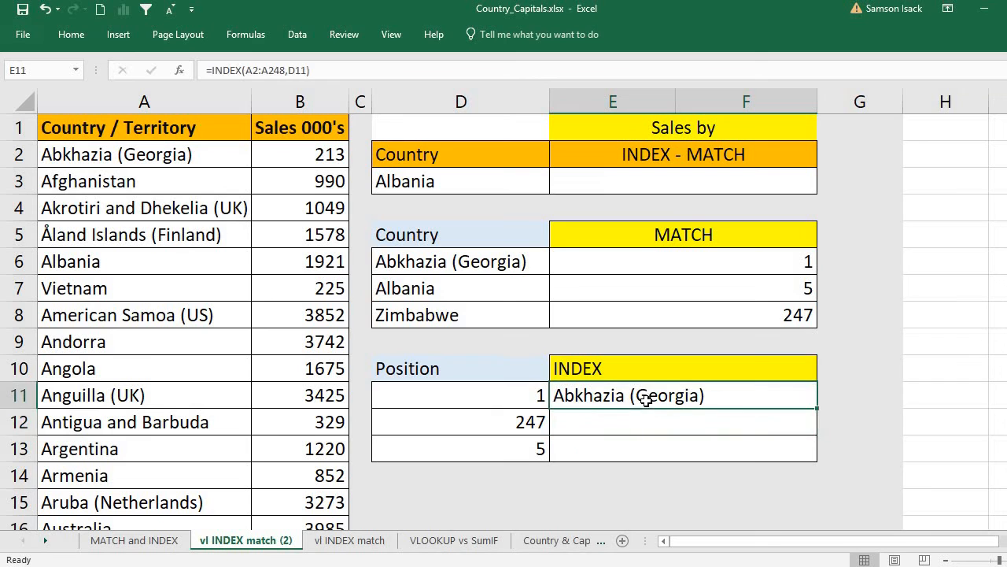
click(521, 397)
click(710, 391)
Step: Begin an INDEX formula in E12 with the country list A2:A248 as its array
click(593, 419)
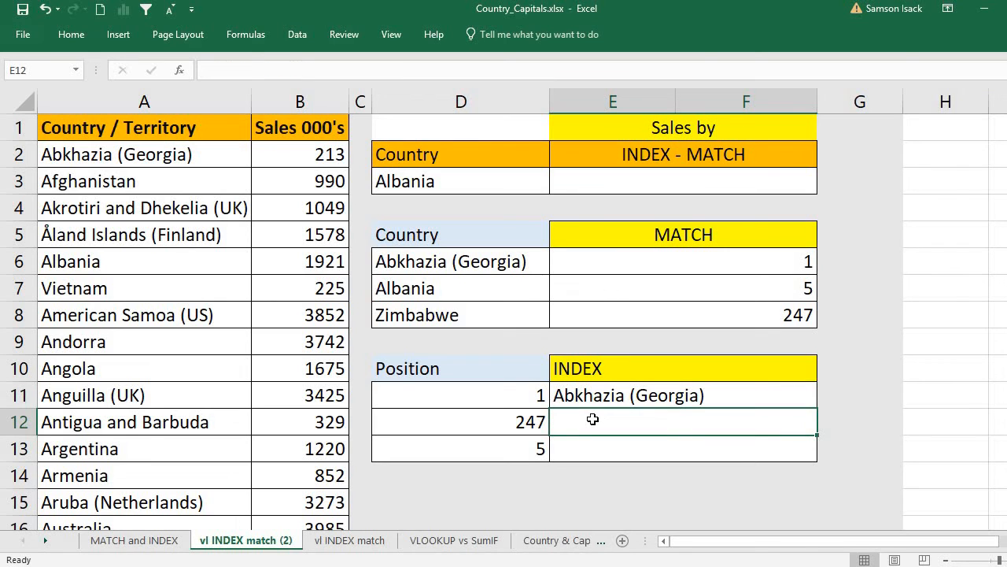
text(=)
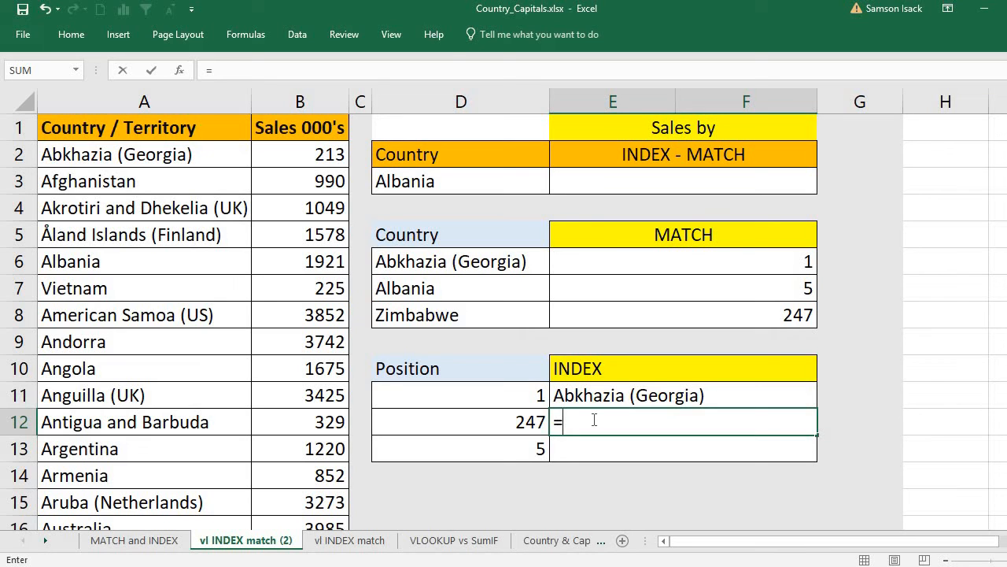
text(INDEX)
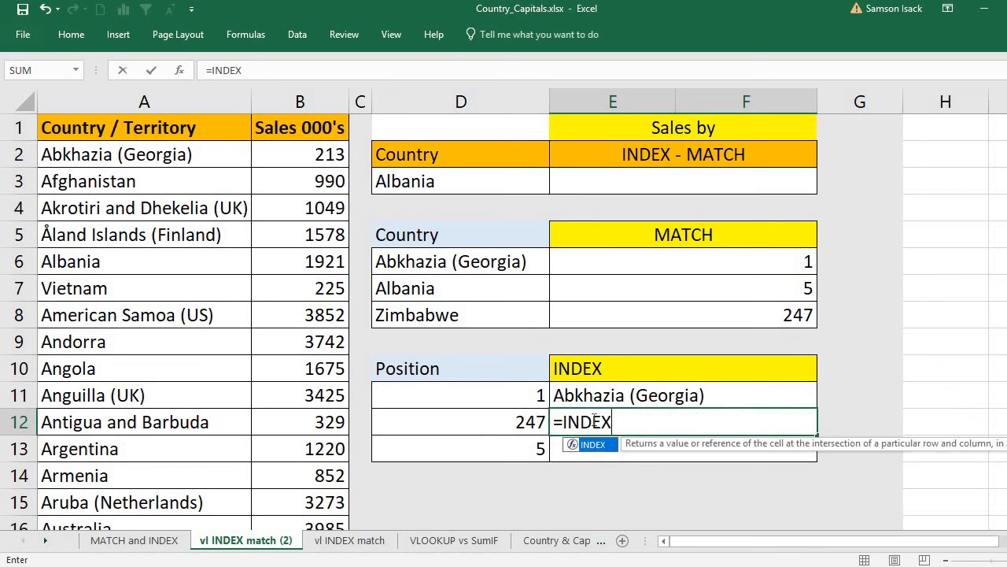
text(()
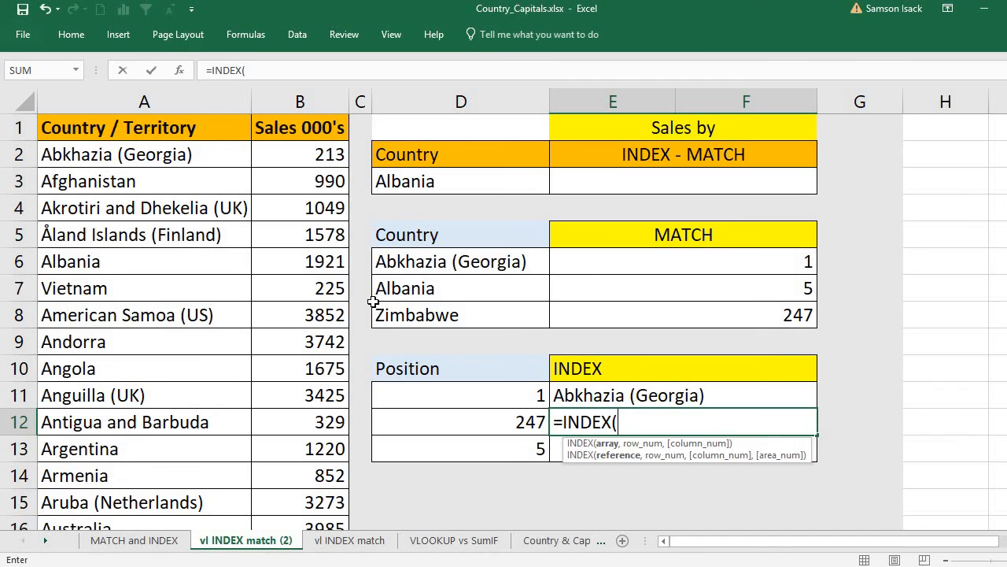
click(225, 160)
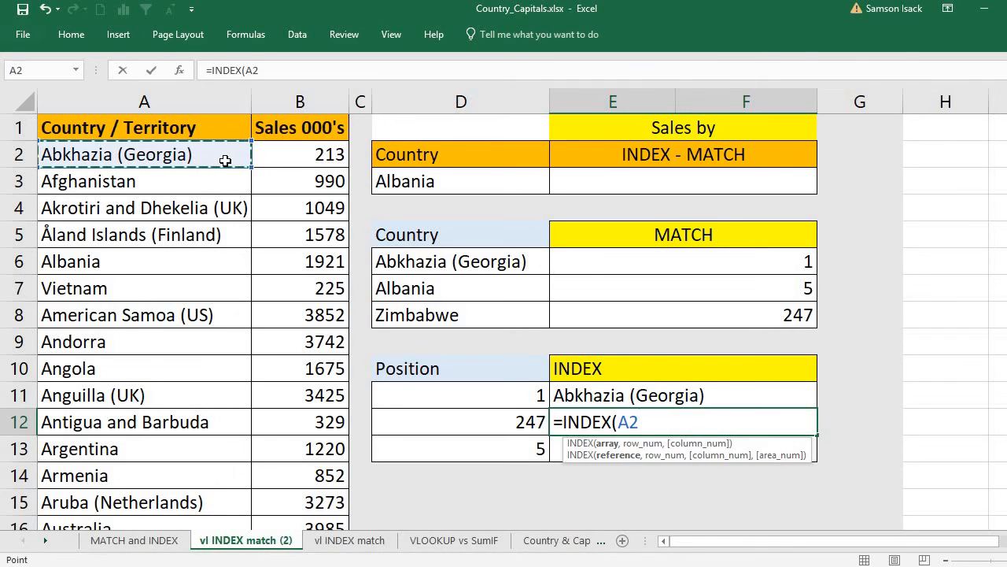
key(ctrl+shift+Down)
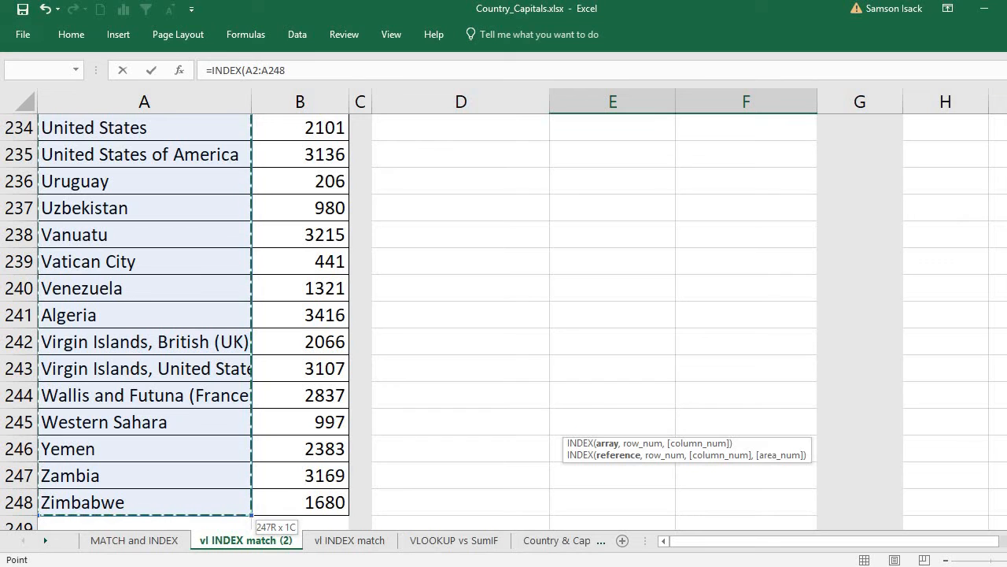
drag(1006, 510, 1006, 102)
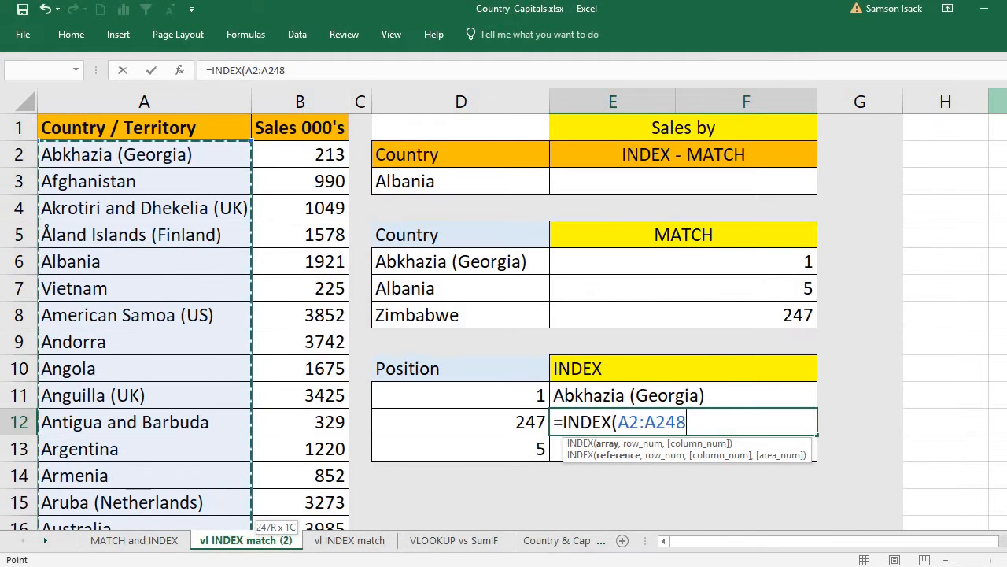
Step: Complete the E12 INDEX formula with D12 as the row number and check its result against the last country in the list
text(,)
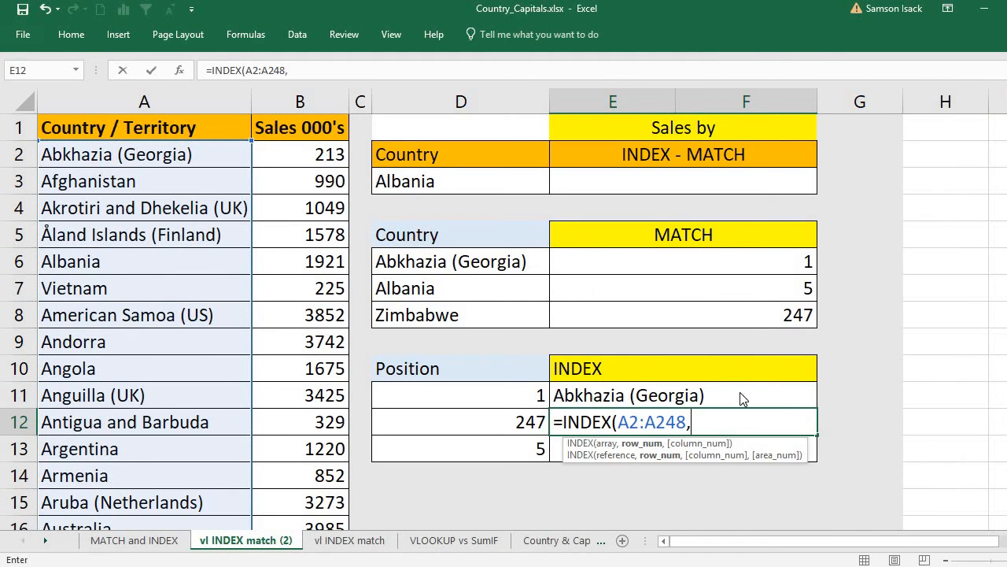
click(506, 424)
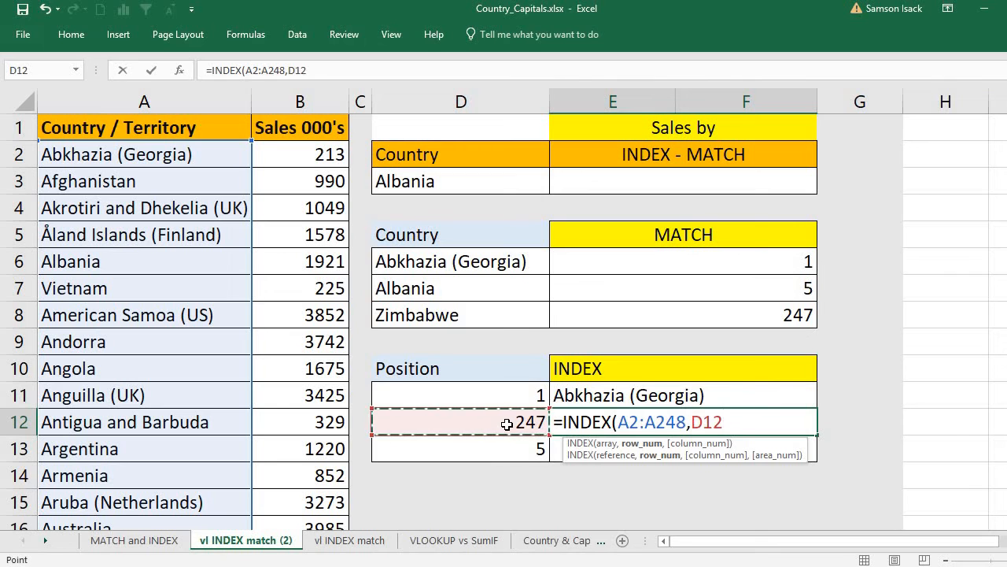
text())
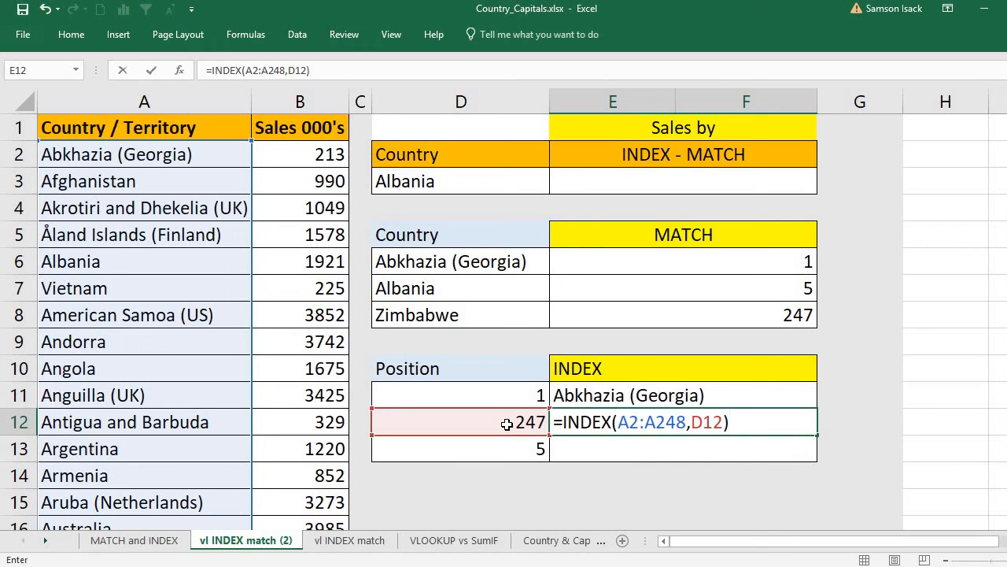
key(Return)
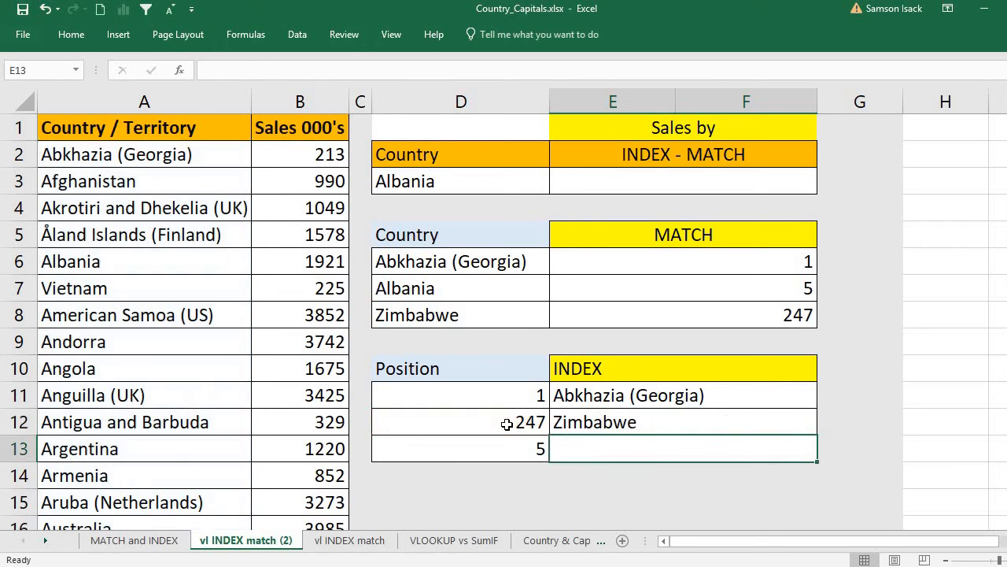
click(571, 423)
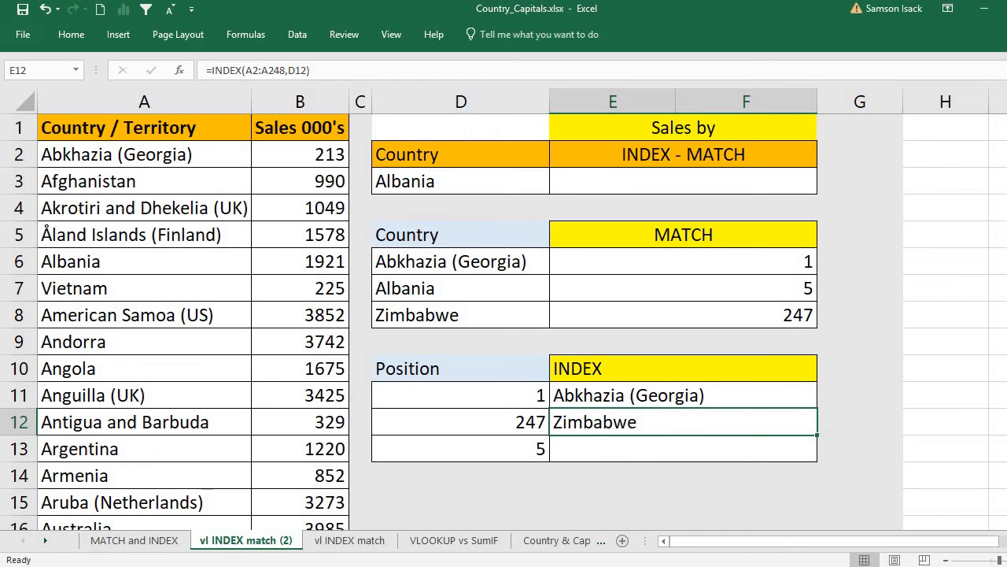
scroll(357, 502, down, 20)
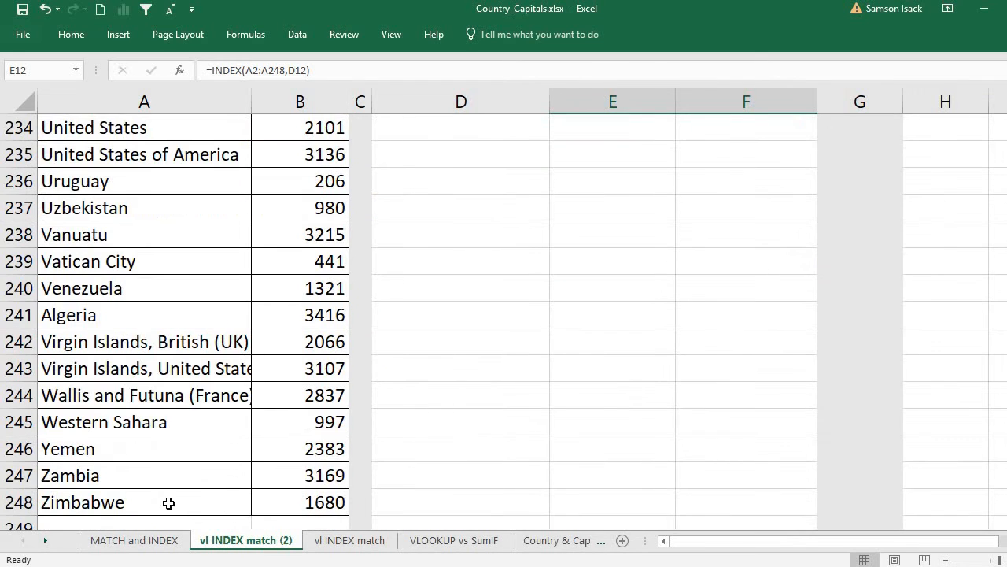
click(169, 503)
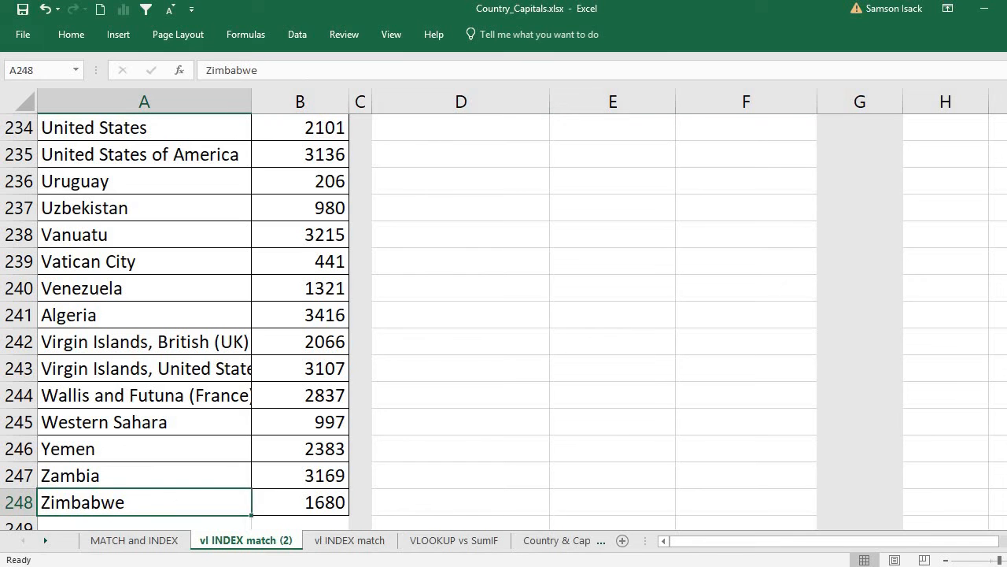
scroll(999, 504, up, 20)
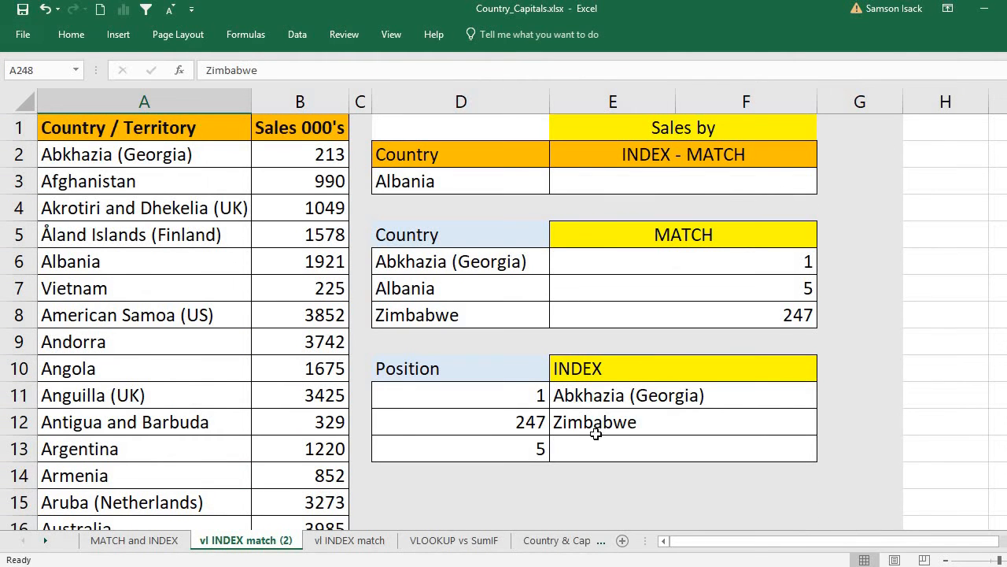
Step: Begin an INDEX formula in E13 with the country list A2:A248 as its array
click(587, 447)
text(=)
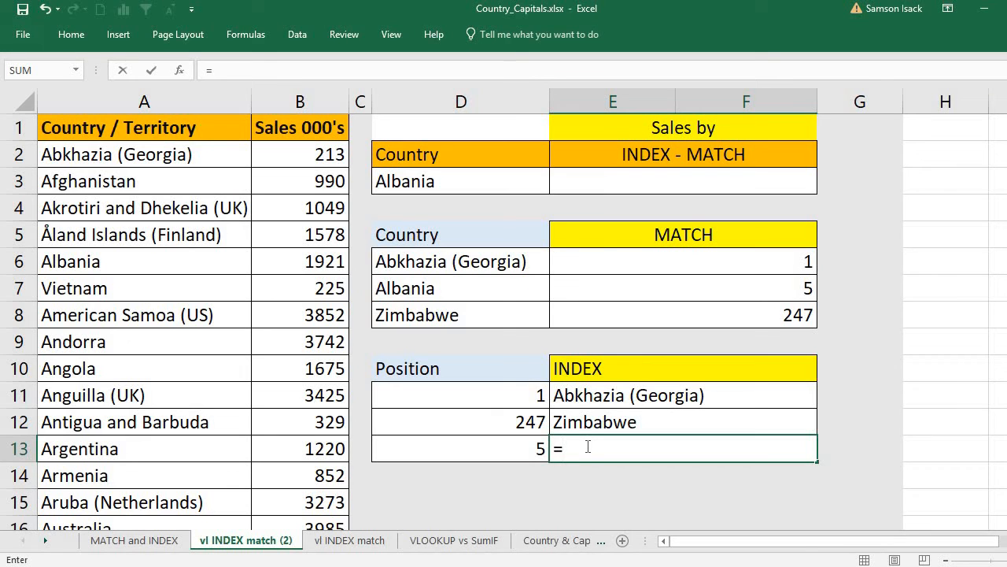
text(IN)
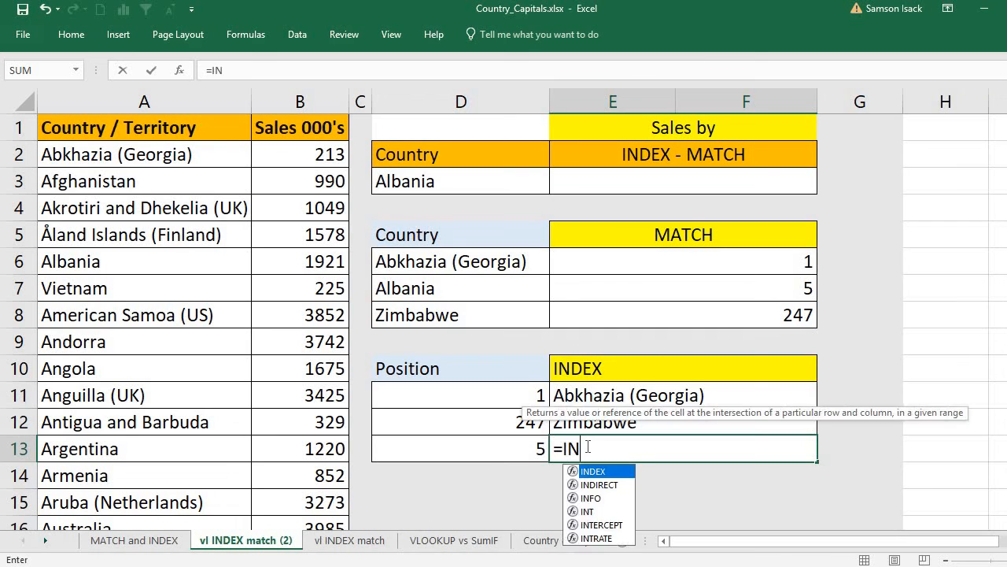
text(DEX()
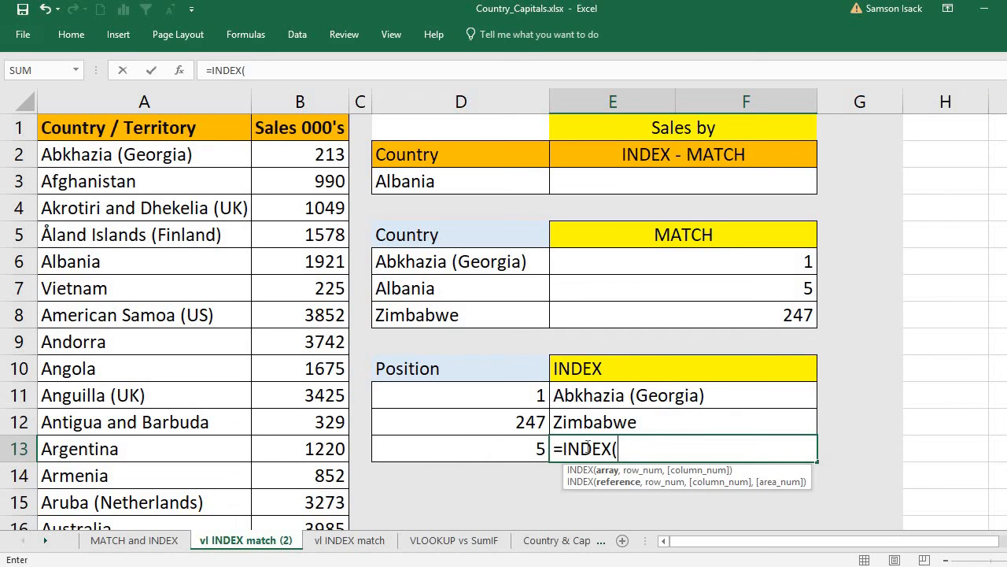
click(189, 158)
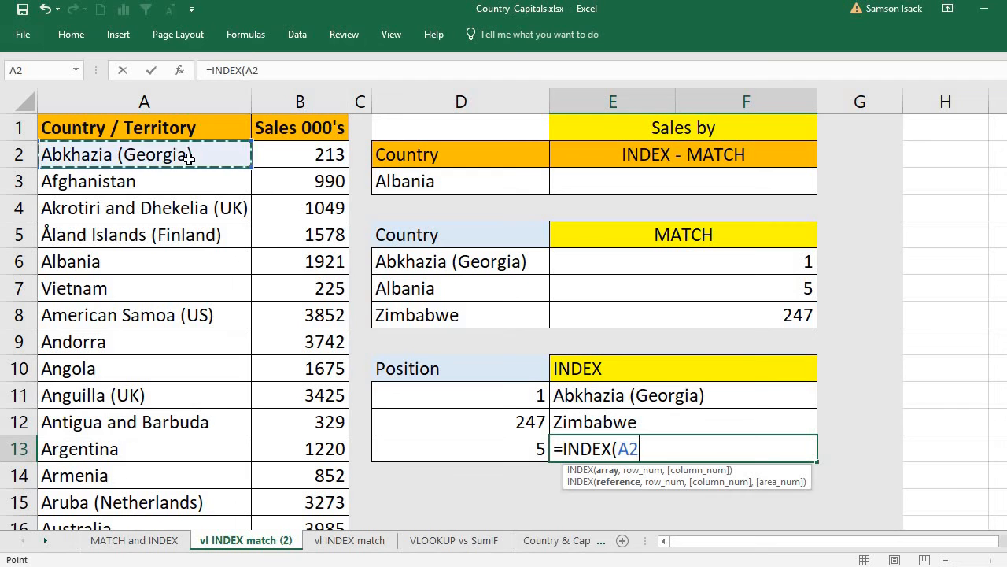
key(ctrl+shift+Down)
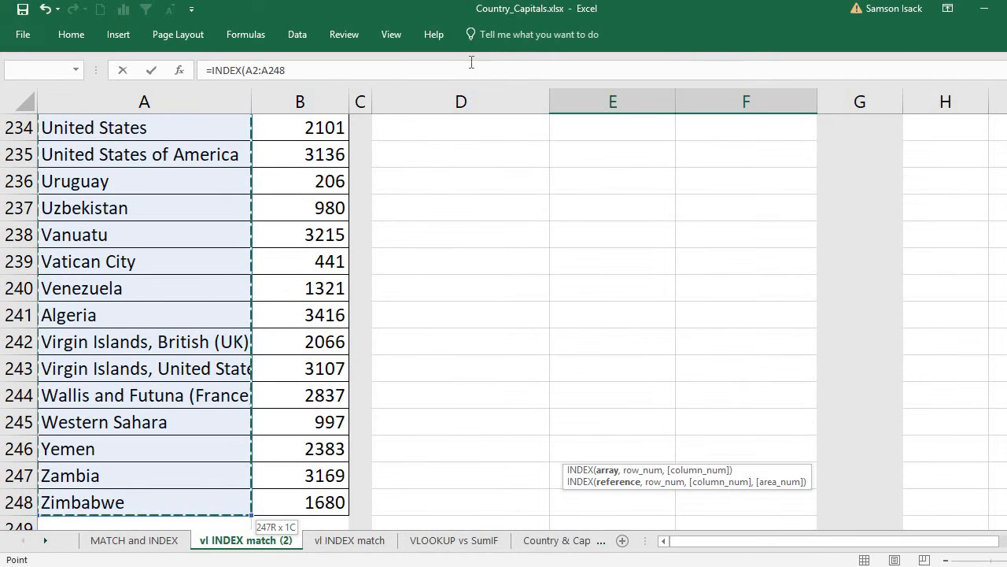
key(ctrl+BackSpace)
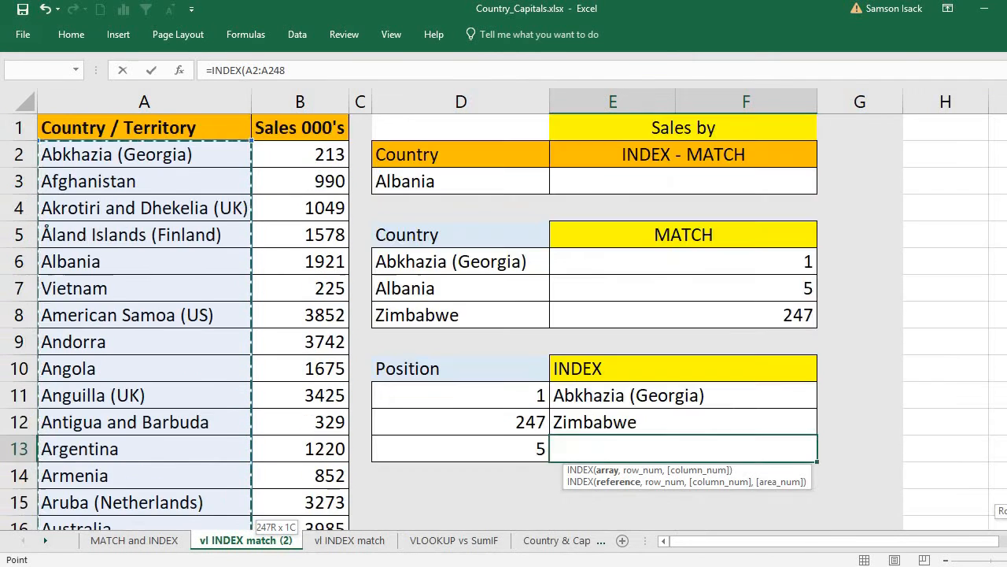
Step: Complete the E13 INDEX formula with D13 as the row number and review the resulting cell
text(,)
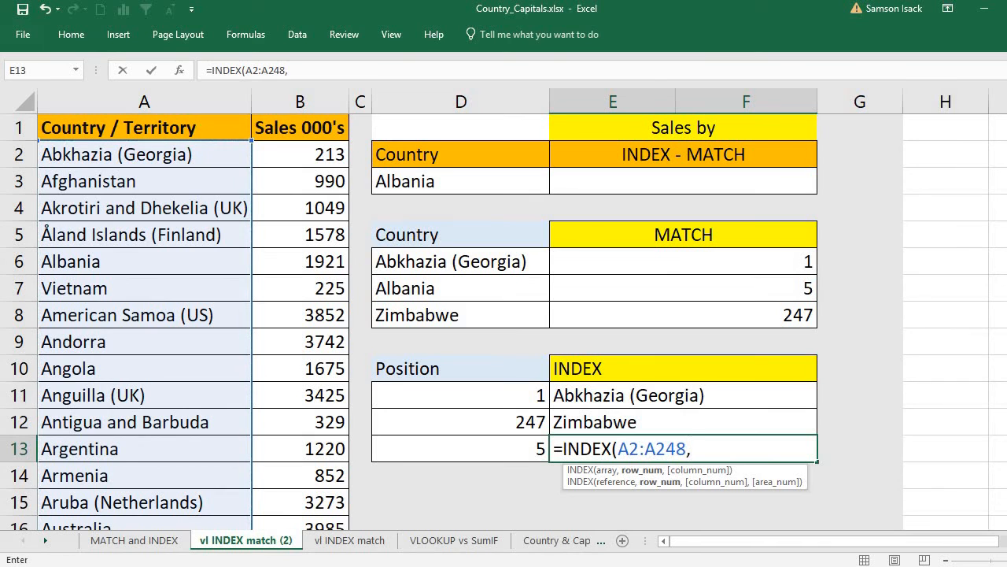
click(535, 450)
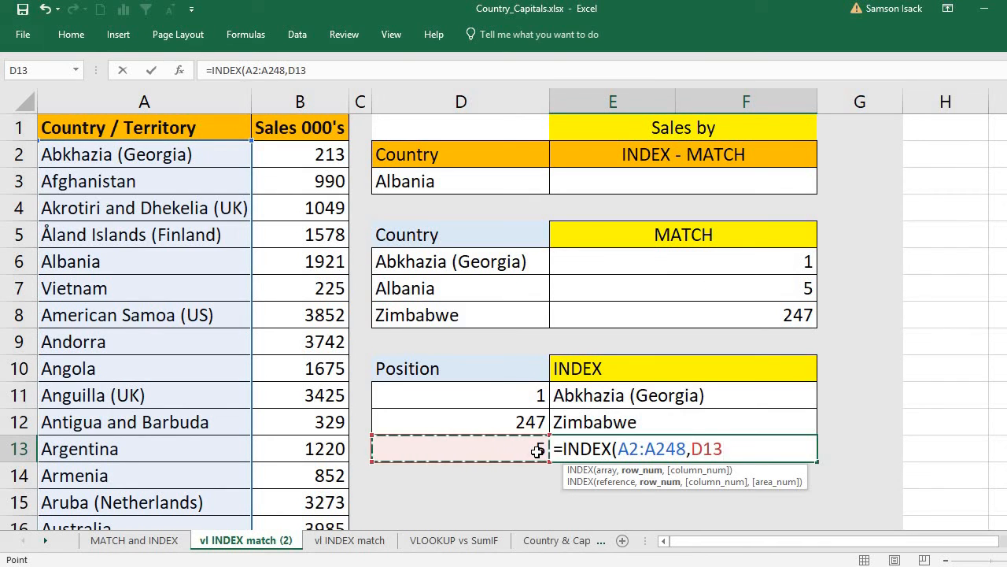
text())
key(Return)
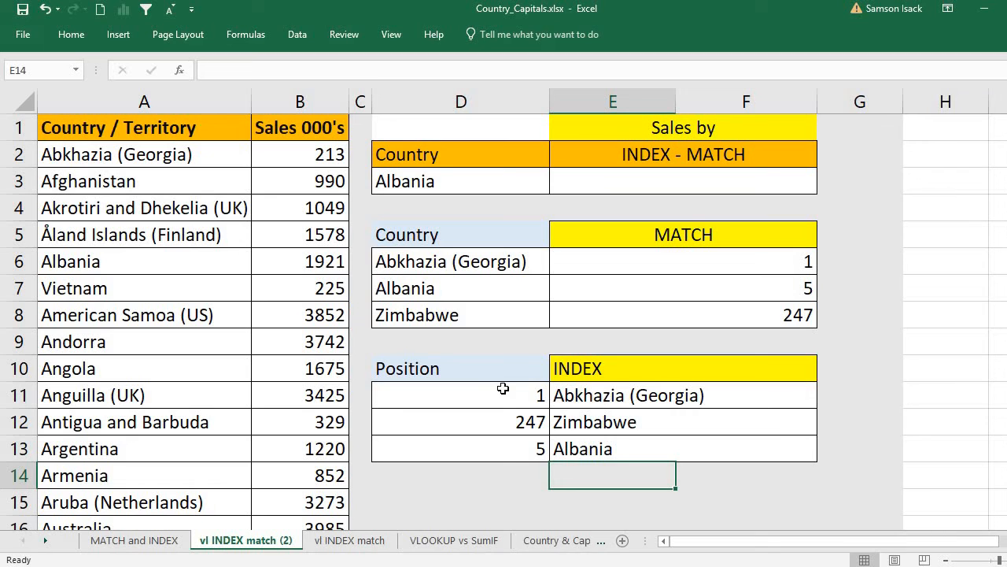
click(644, 451)
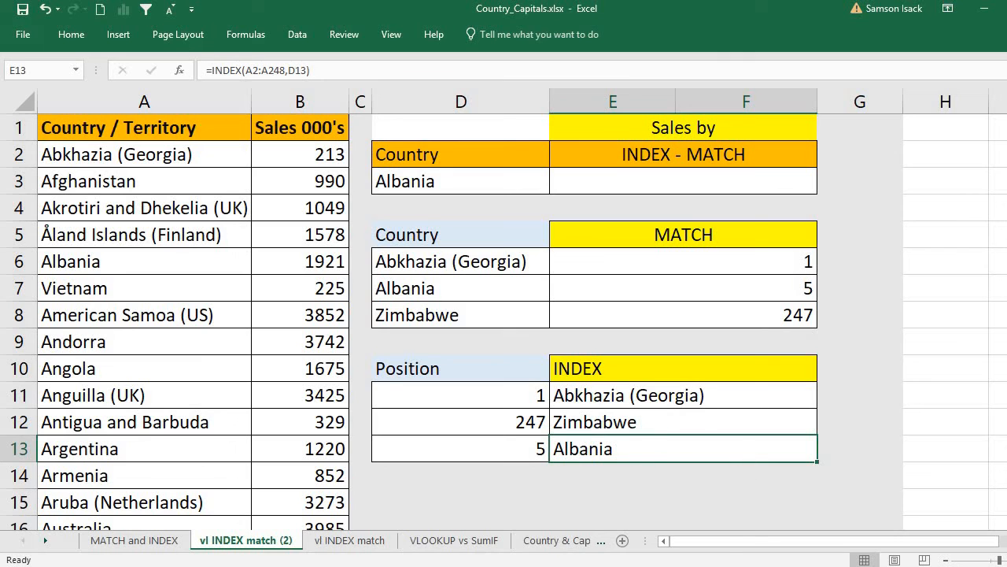
Step: Examine Albania's lookup cell, its MATCH and INDEX formulas, and its country and sales entries in the source table
click(474, 176)
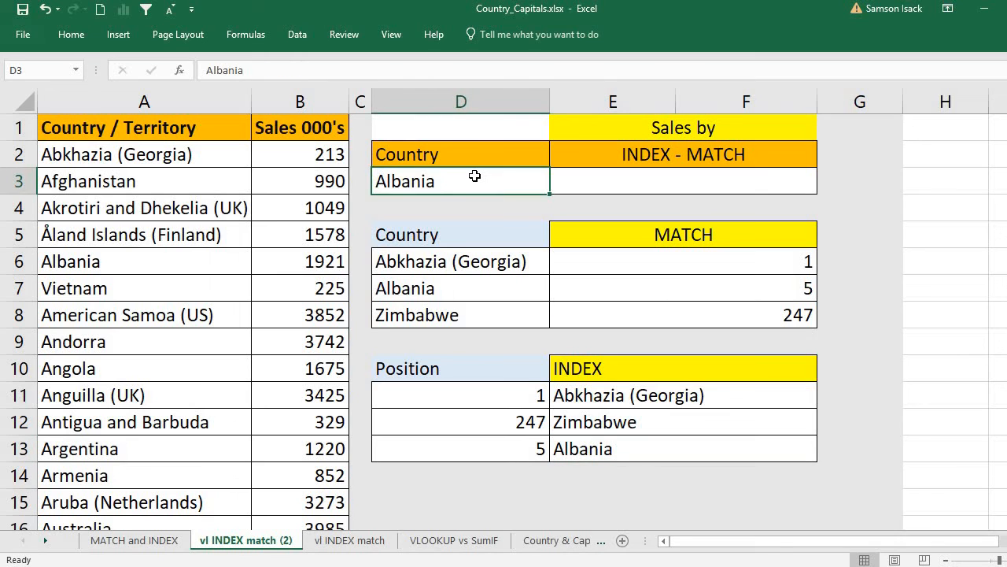
click(696, 185)
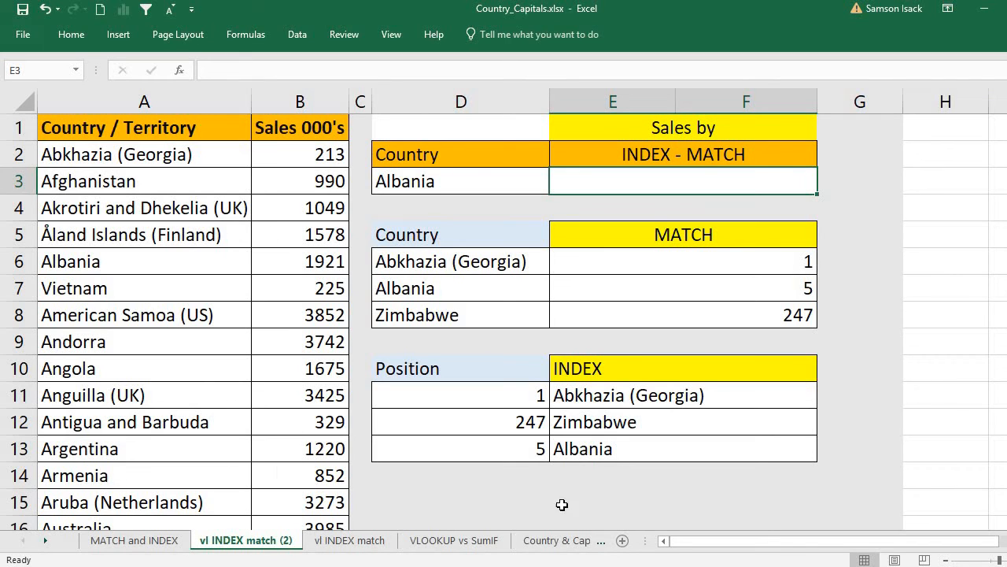
click(533, 450)
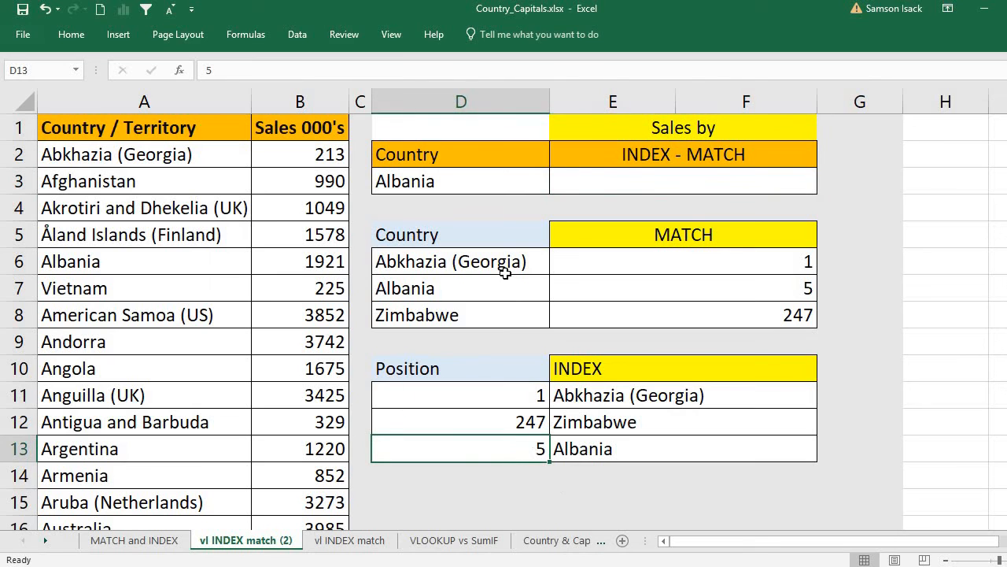
click(432, 291)
click(725, 286)
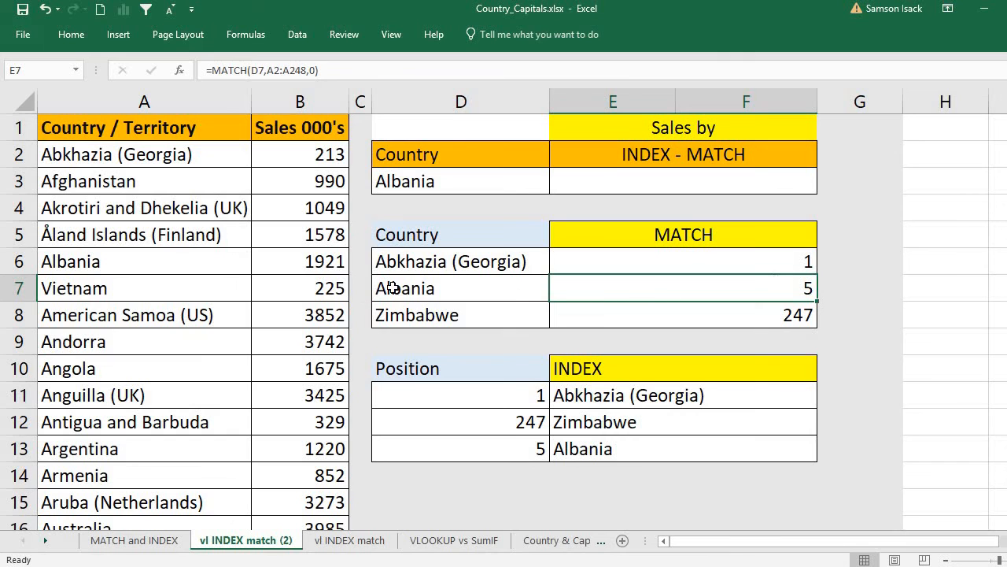
click(628, 449)
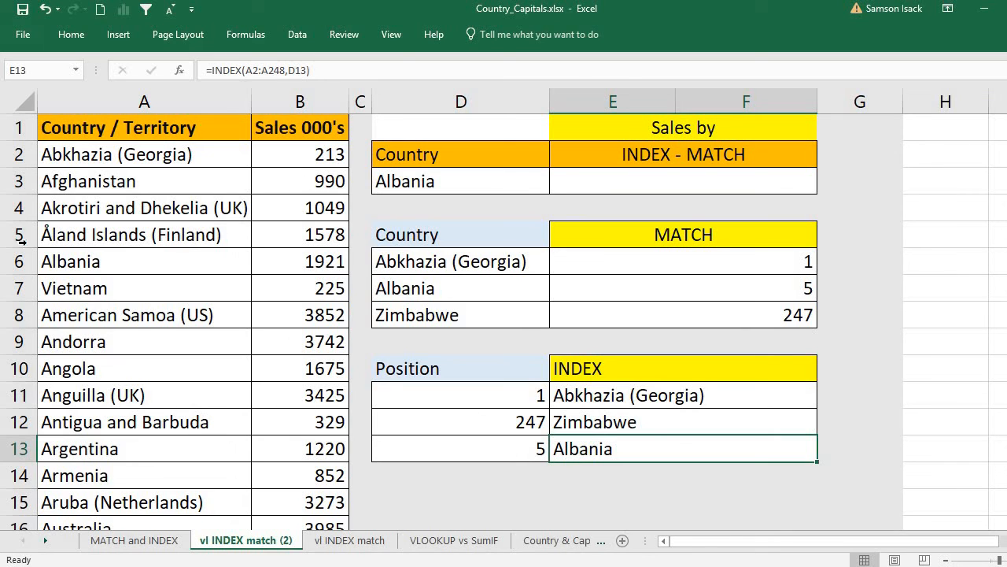
click(68, 259)
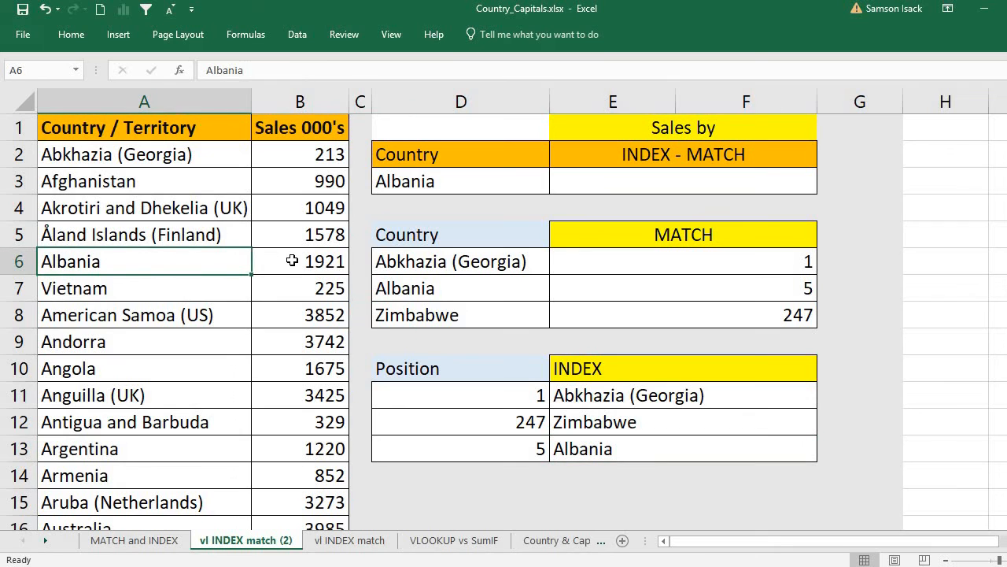
click(292, 260)
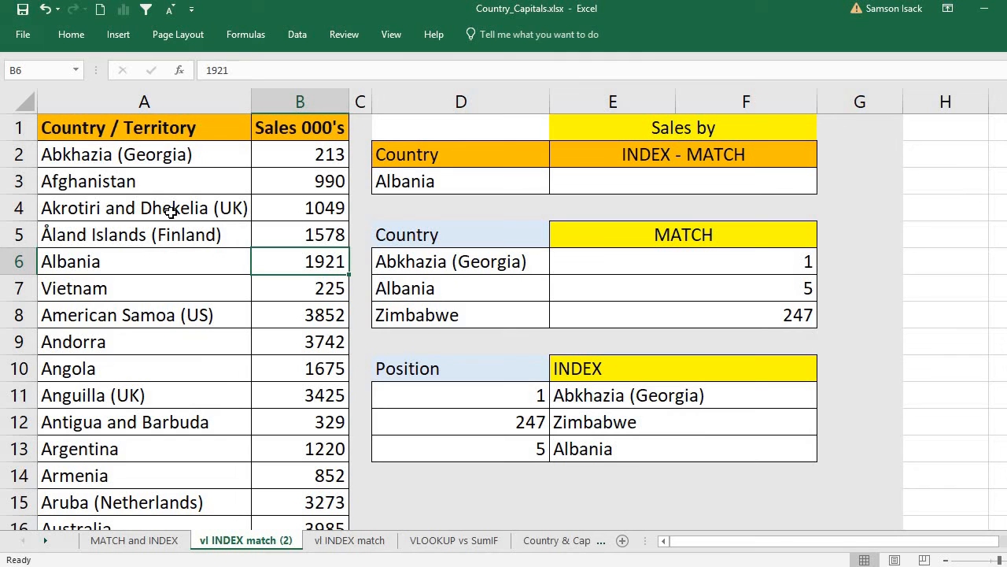
click(167, 266)
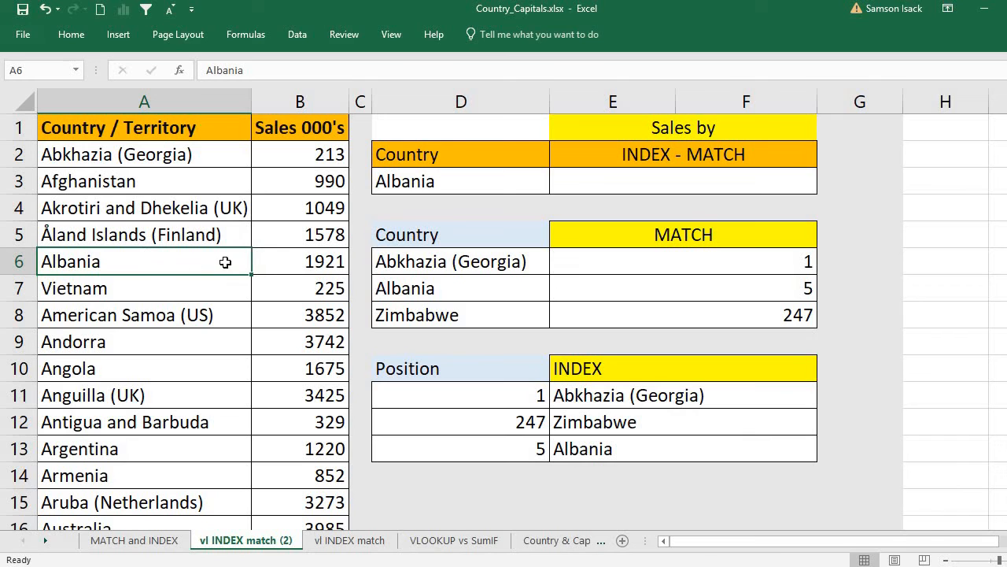
click(272, 261)
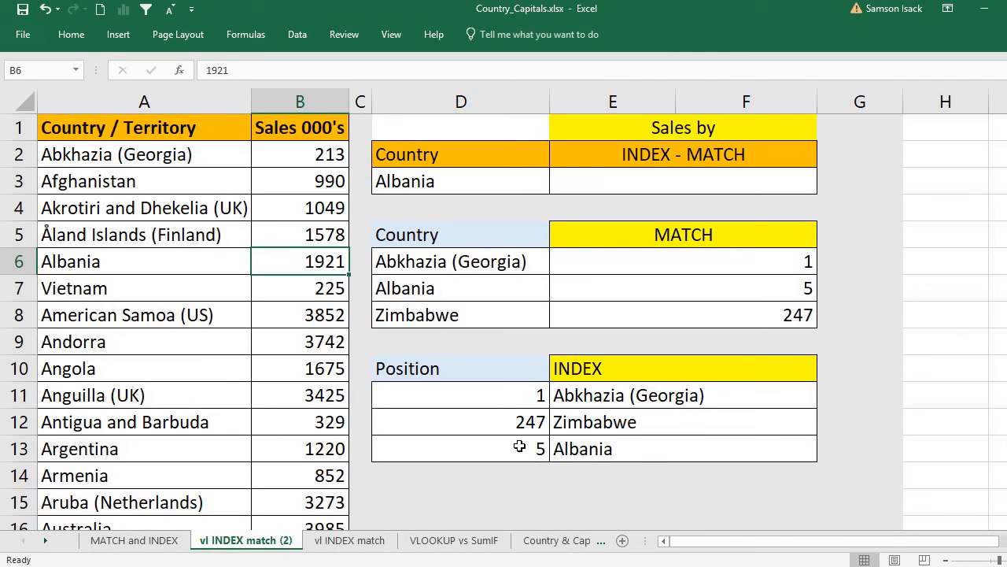
Step: Change the INDEX array in E13 to the sales range B2:B248 and check the result against Albania's sales in the table
click(611, 452)
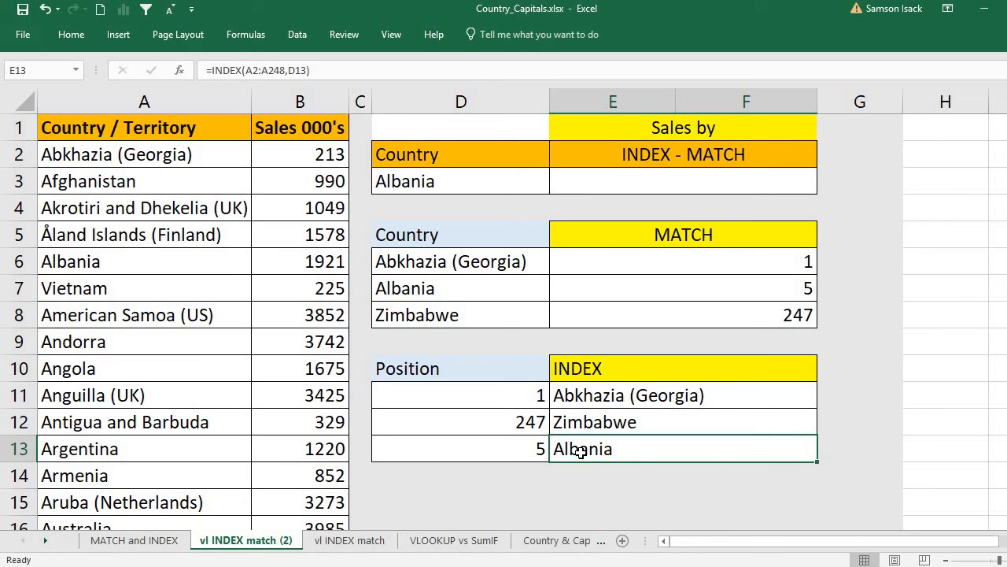
double_click(579, 451)
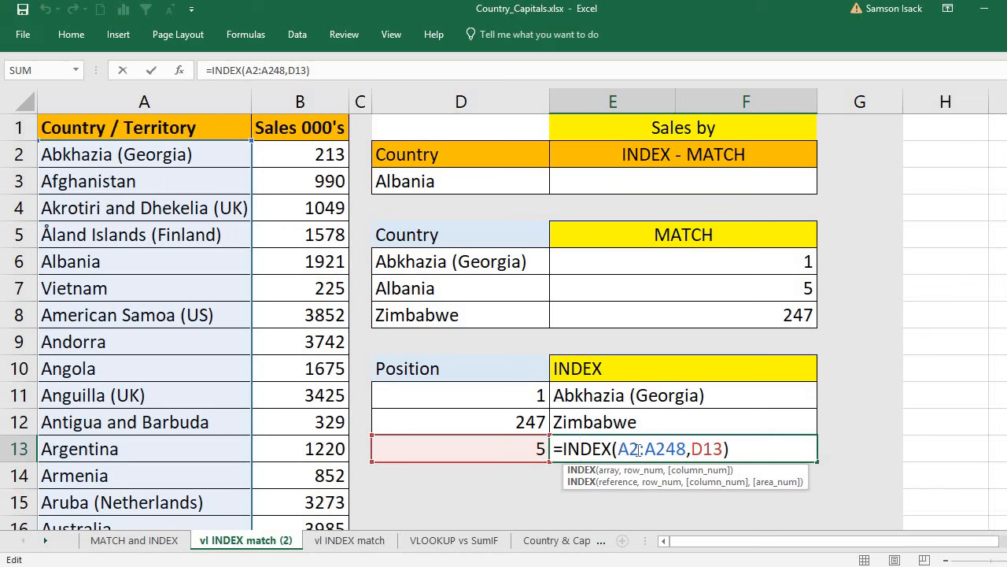
drag(619, 449, 686, 449)
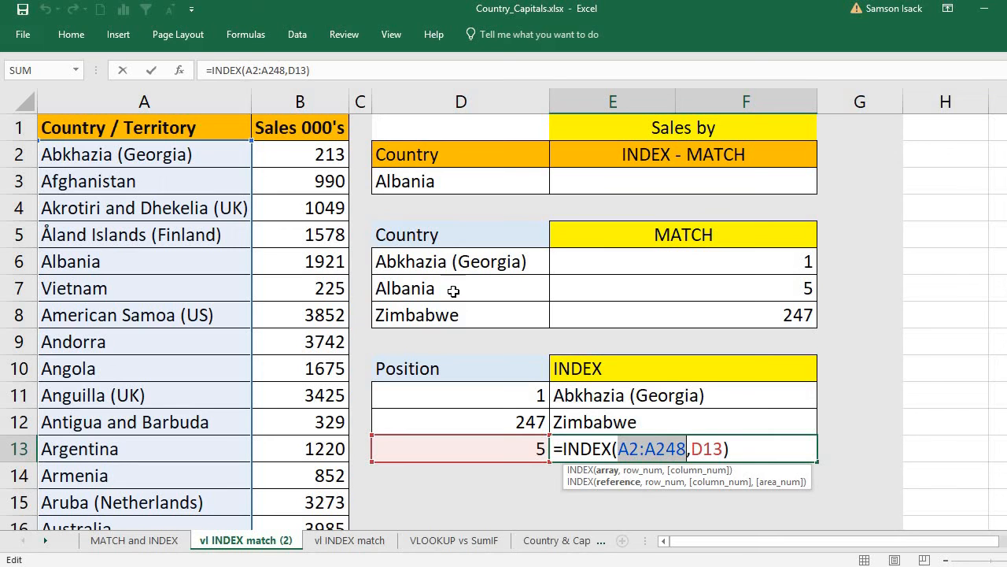
click(317, 154)
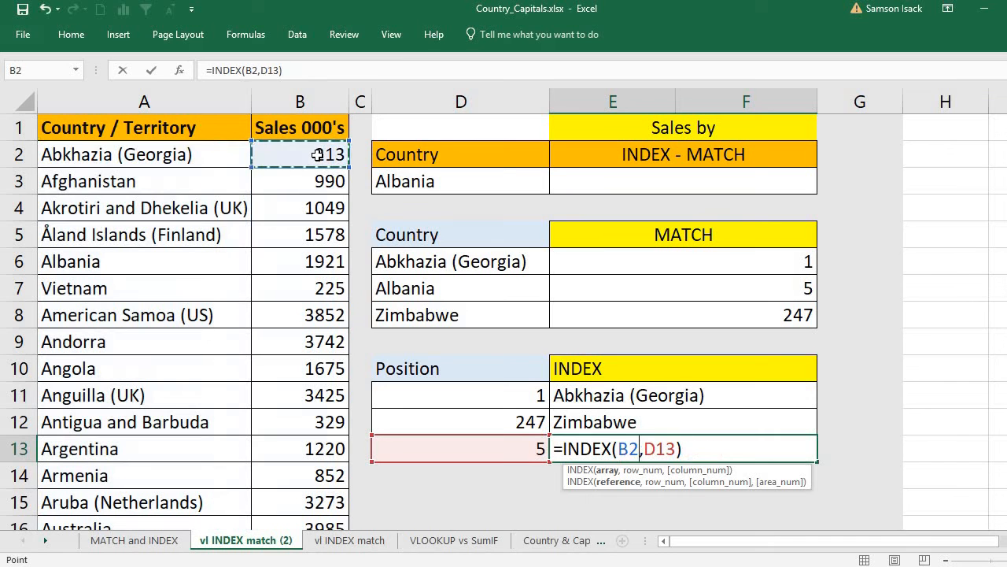
key(ctrl+shift+Down)
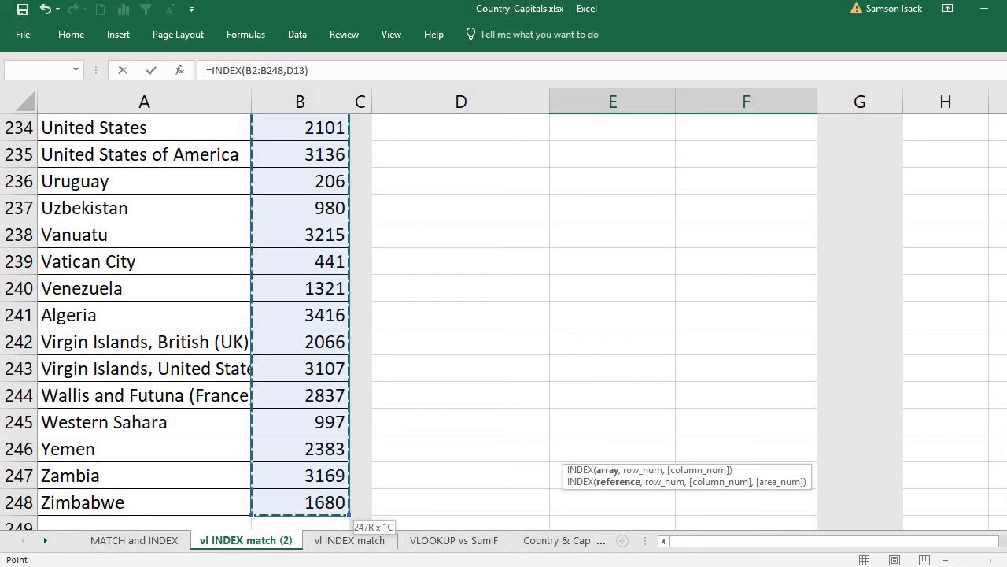
scroll(175, 315, up, 20)
scroll(175, 315, up, 3)
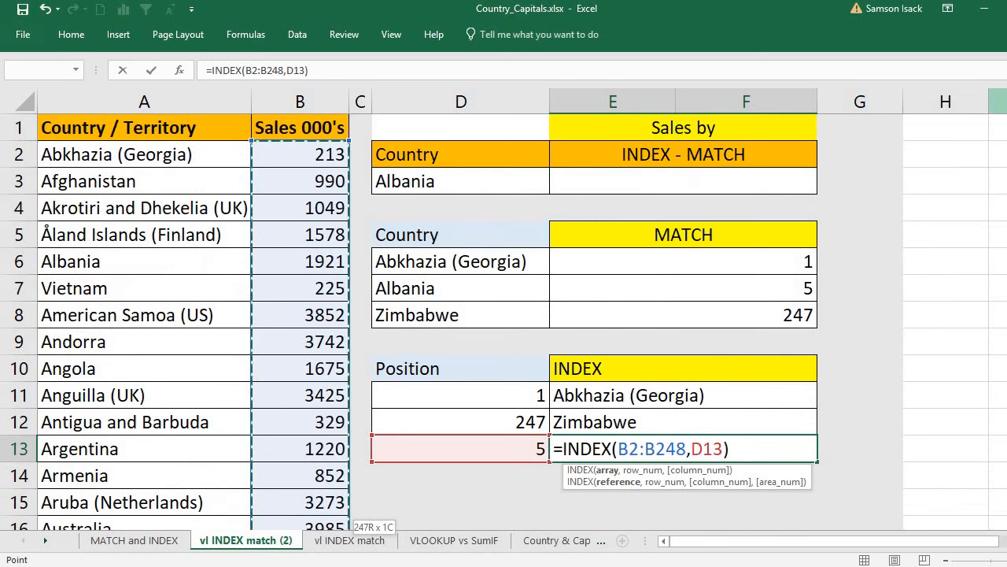
key(Return)
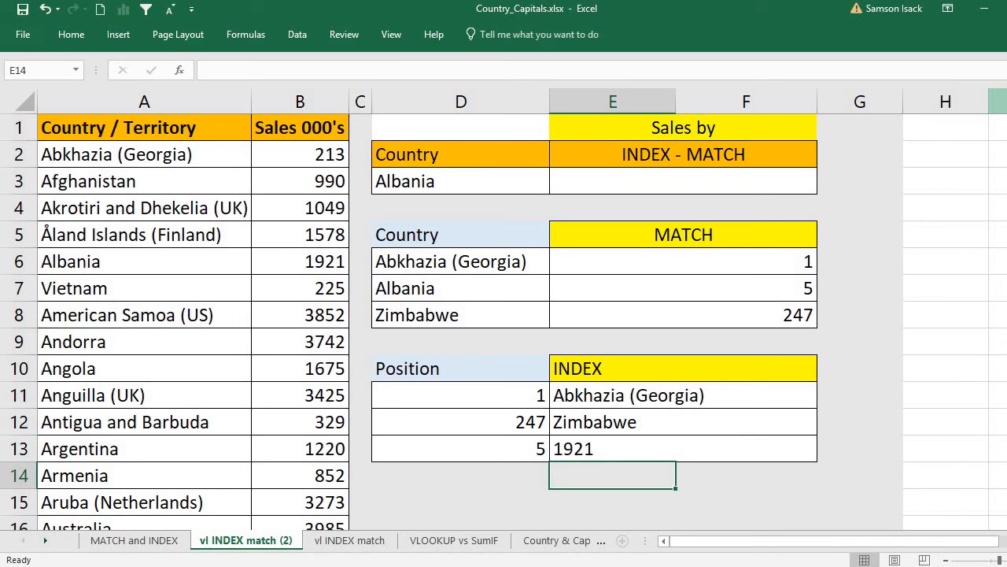
click(623, 450)
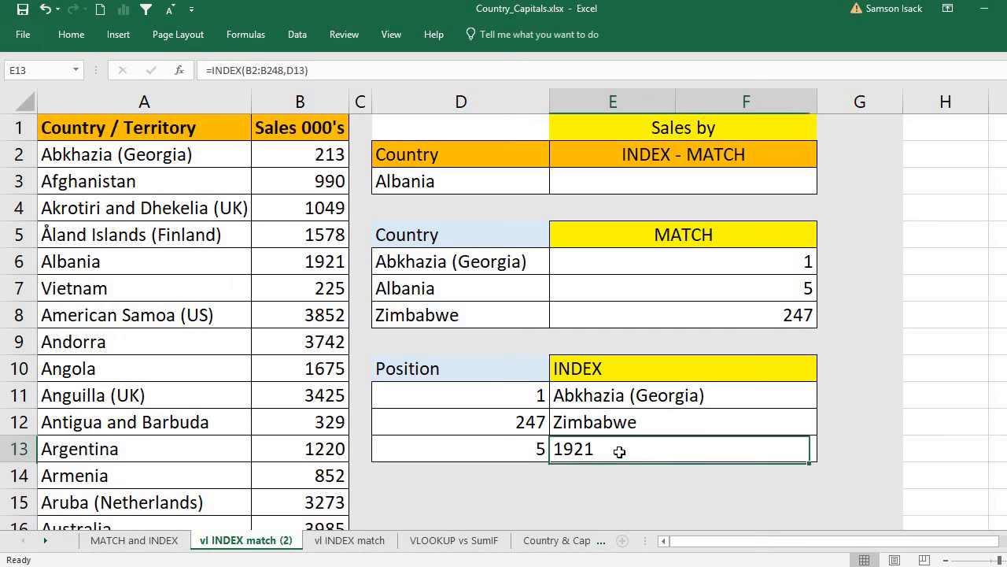
click(310, 261)
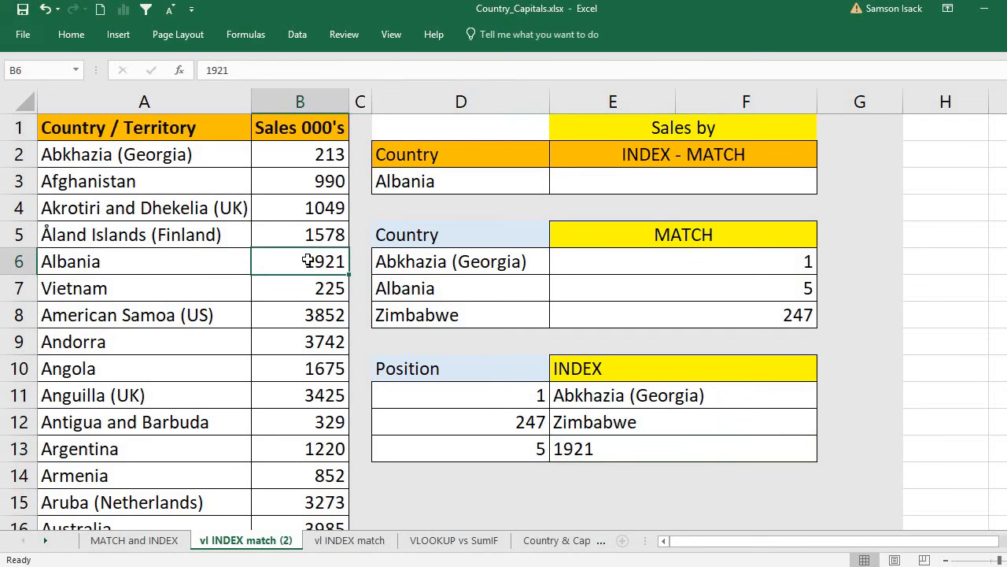
Step: Begin a MATCH formula in E3 with the country in D3 as the lookup value
click(663, 181)
text(=)
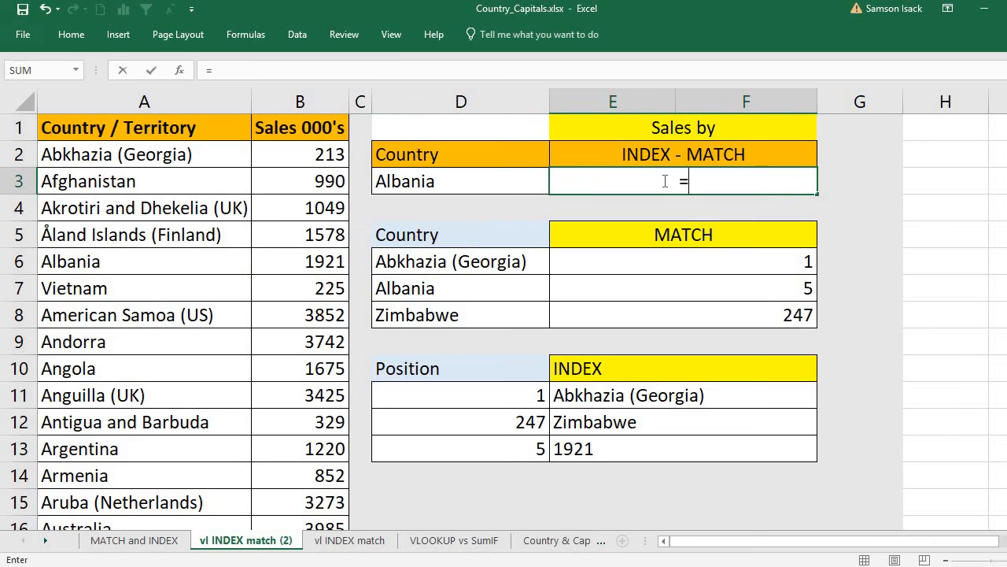
text(MATCH)
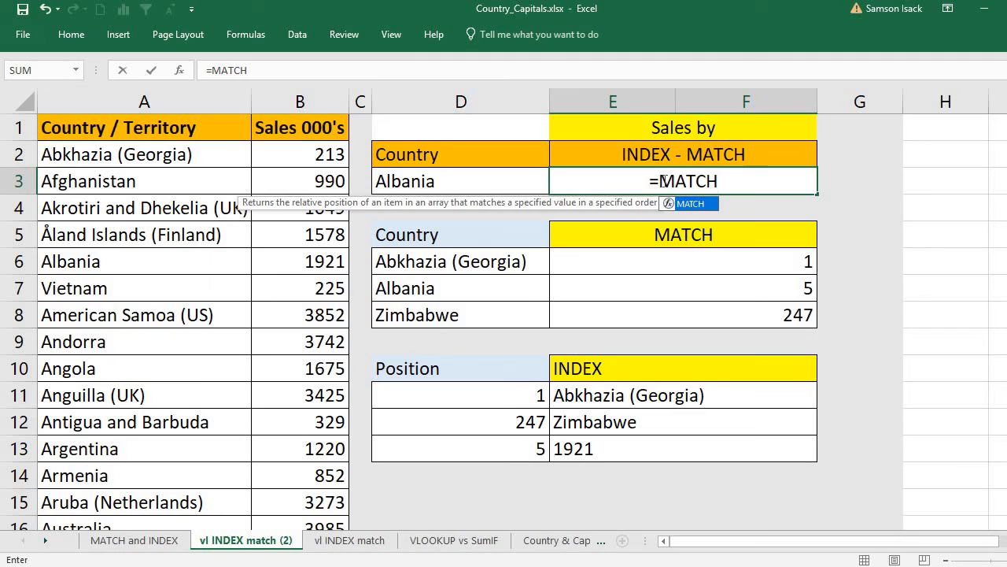
text(()
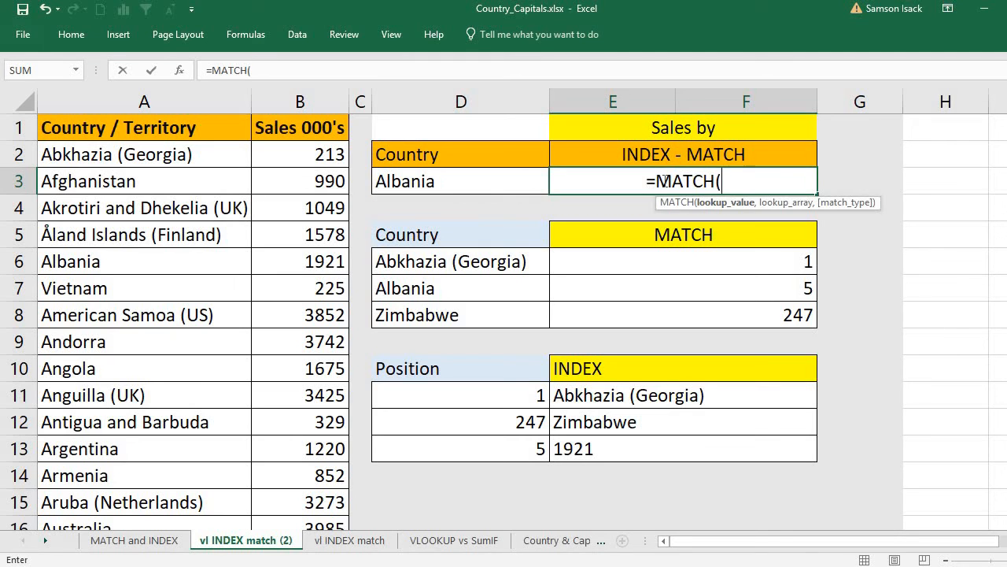
click(510, 181)
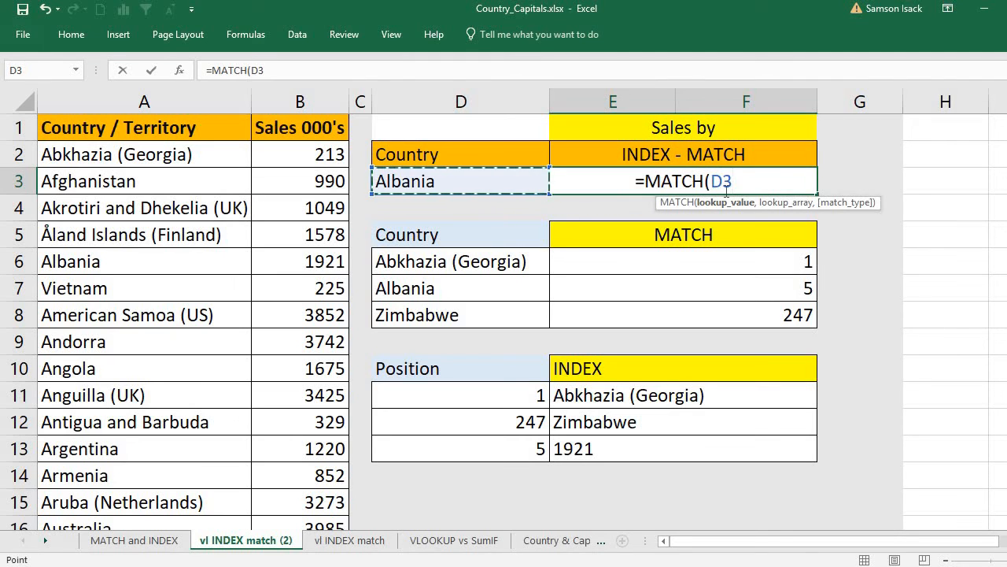
text(,)
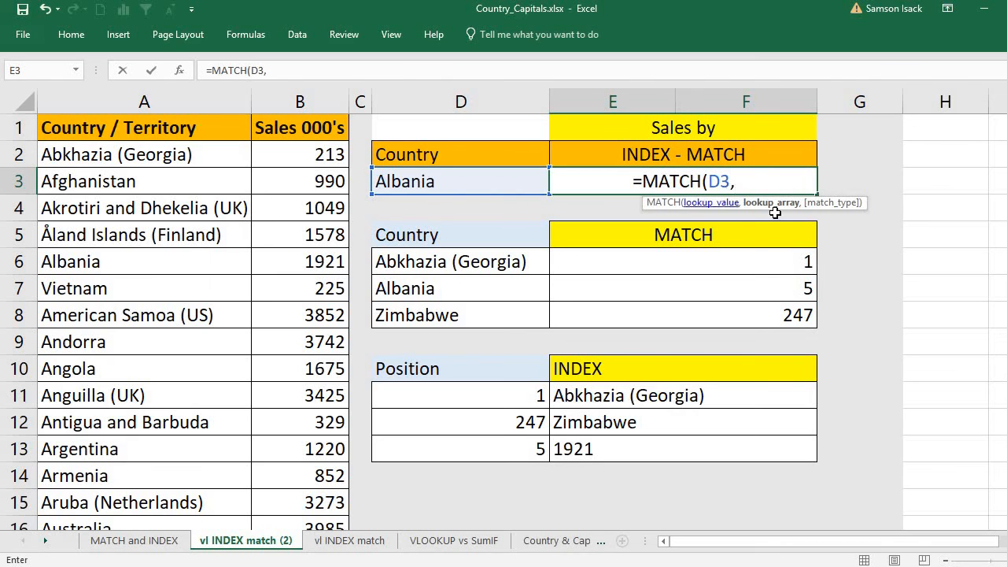
Step: Complete the E3 MATCH function with the lookup array A2:A248 and exact match type 0, leaving the formula open for editing
click(172, 155)
key(ctrl+shift+Down)
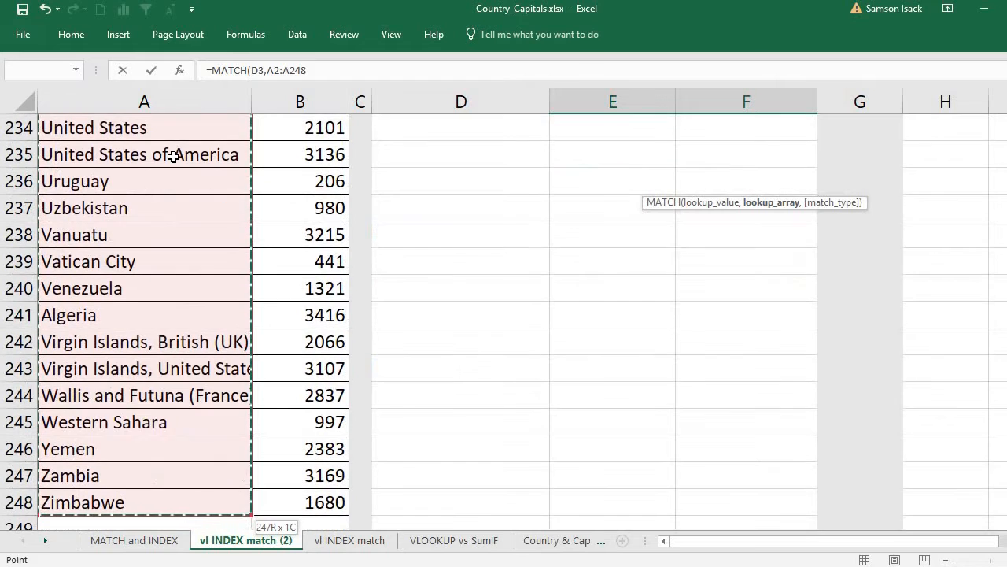
key(ctrl+BackSpace)
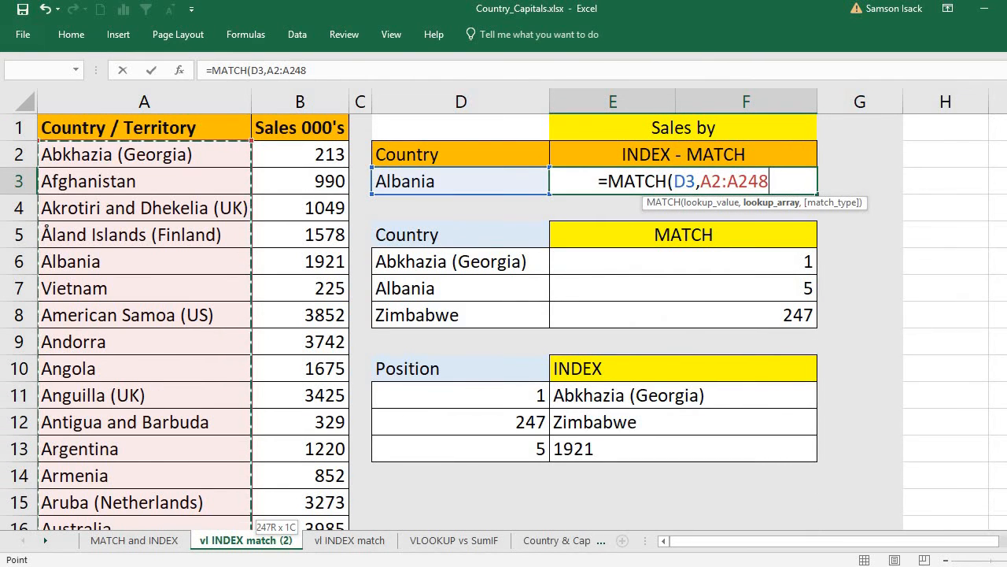
text(,)
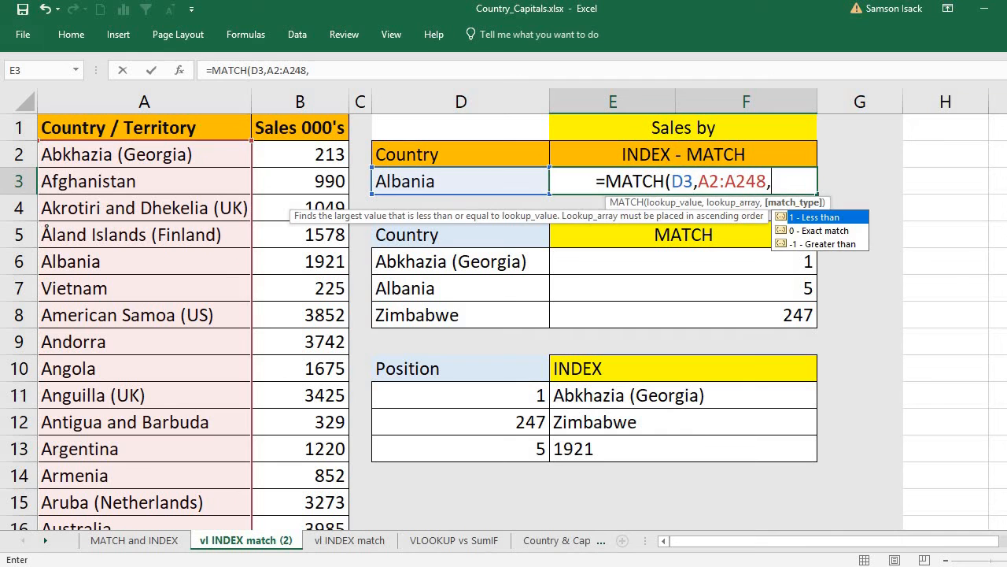
click(839, 230)
double_click(839, 230)
text())
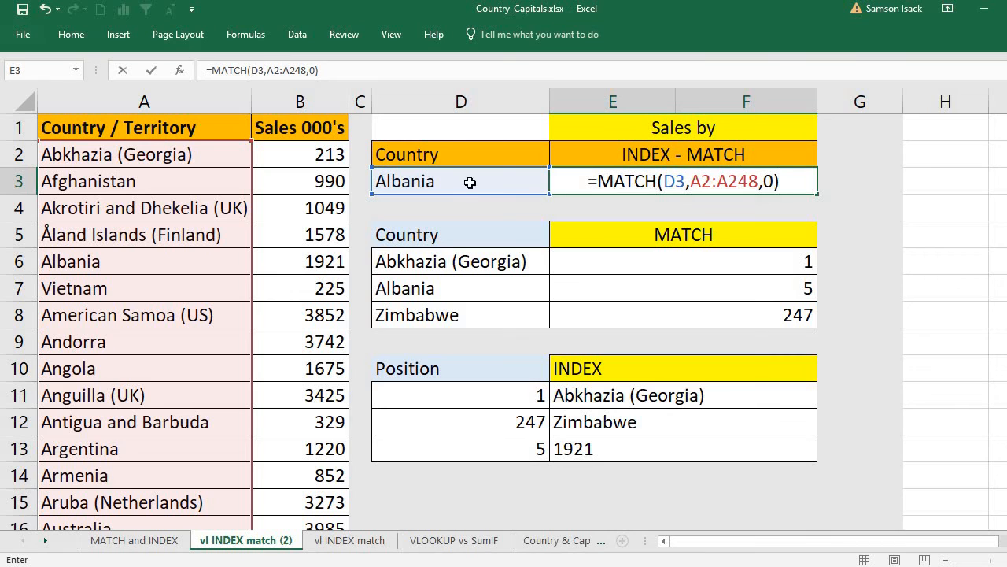
Step: Wrap the E3 MATCH in an INDEX over the sales range B2:B248, using the MATCH as row number, and enter the formula
click(599, 181)
text(INDEX)
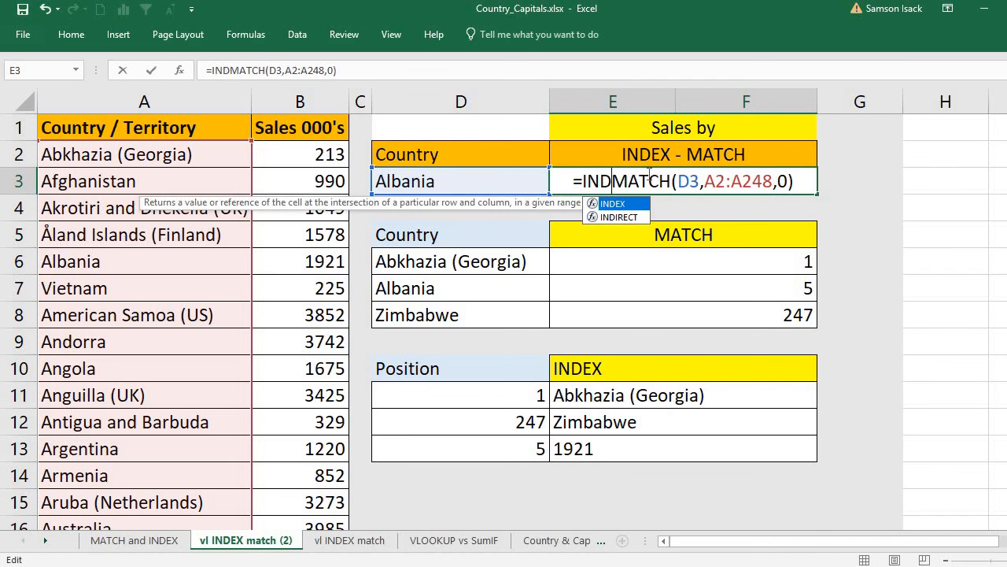
text(()
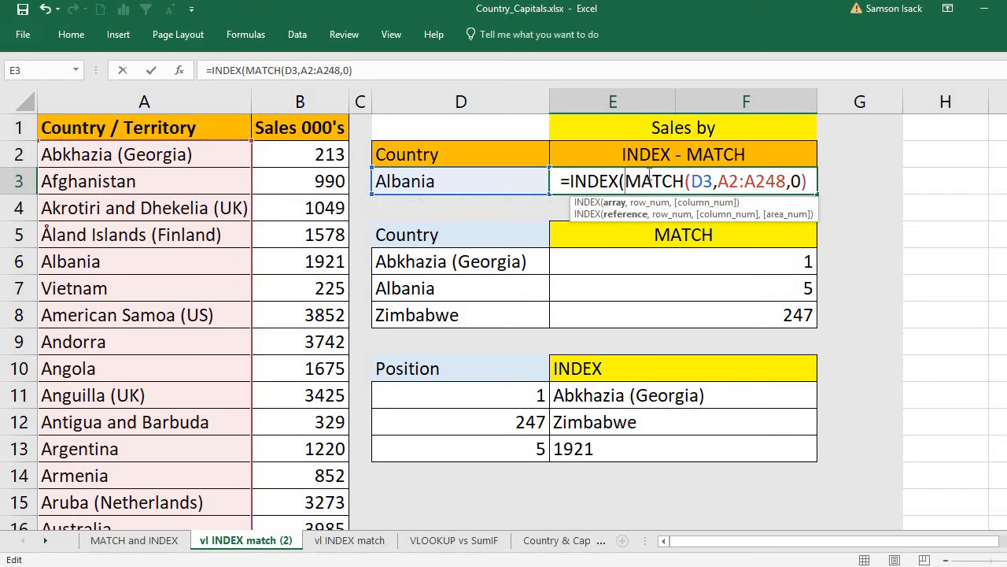
click(311, 154)
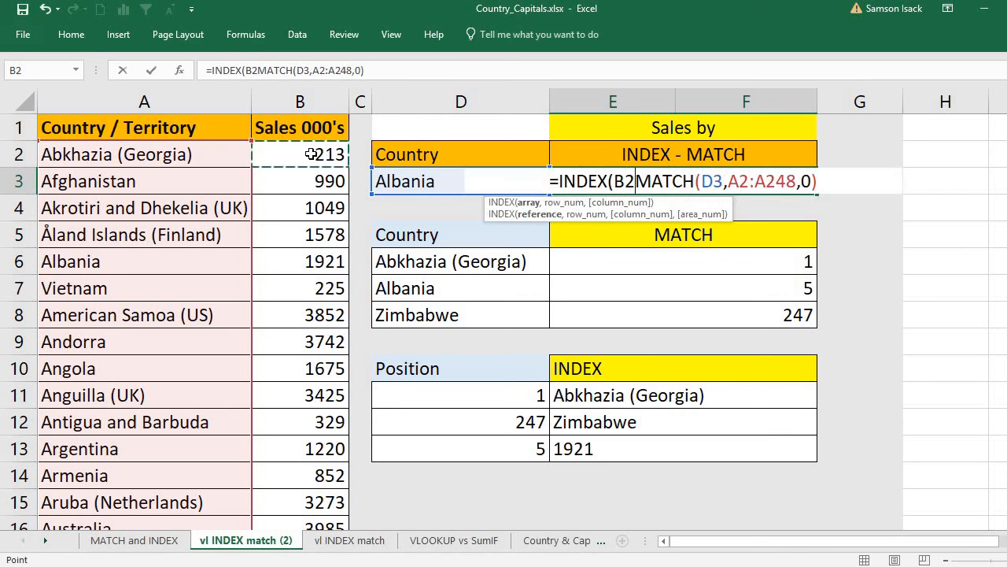
key(ctrl+shift+Down)
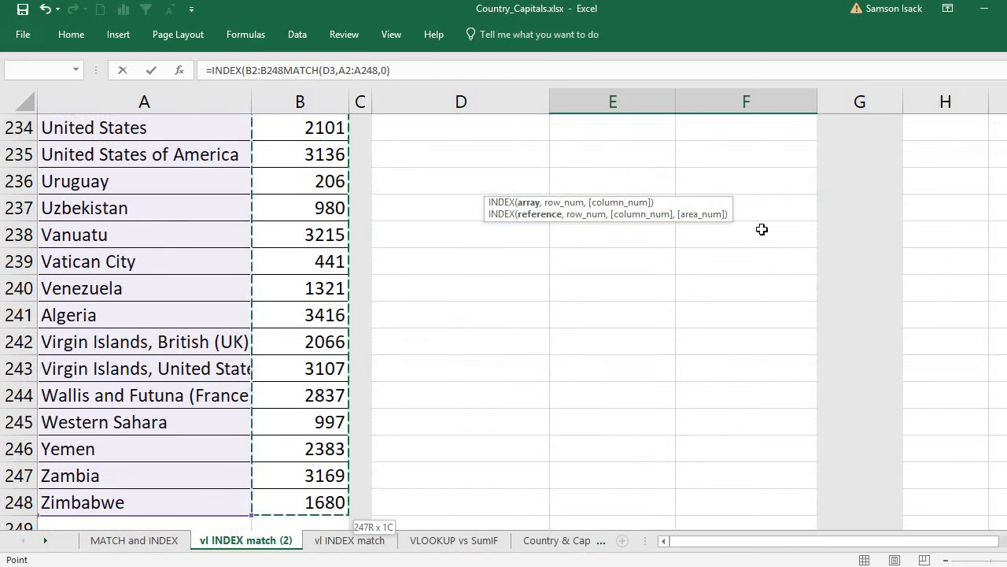
drag(1006, 508, 1006, 125)
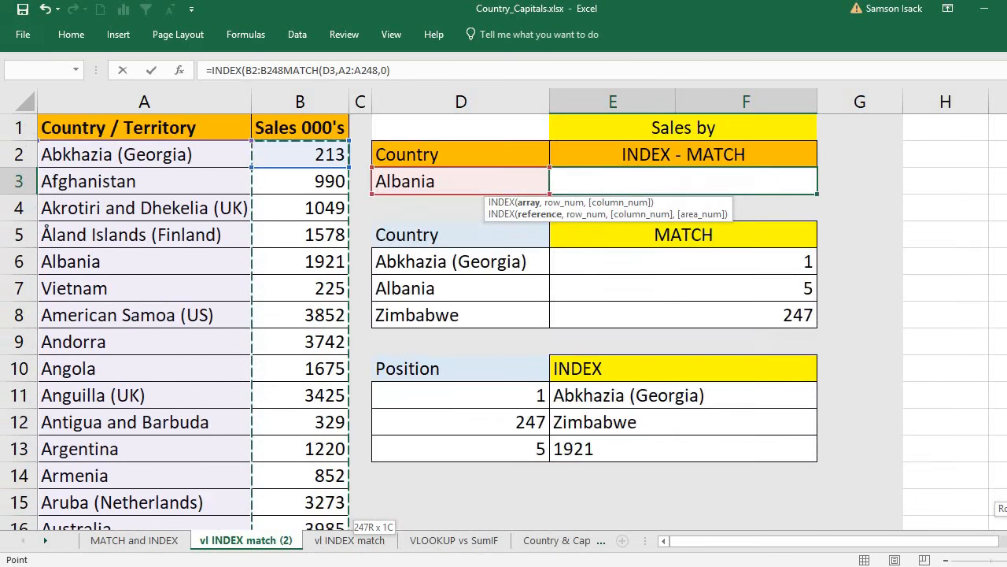
text(,)
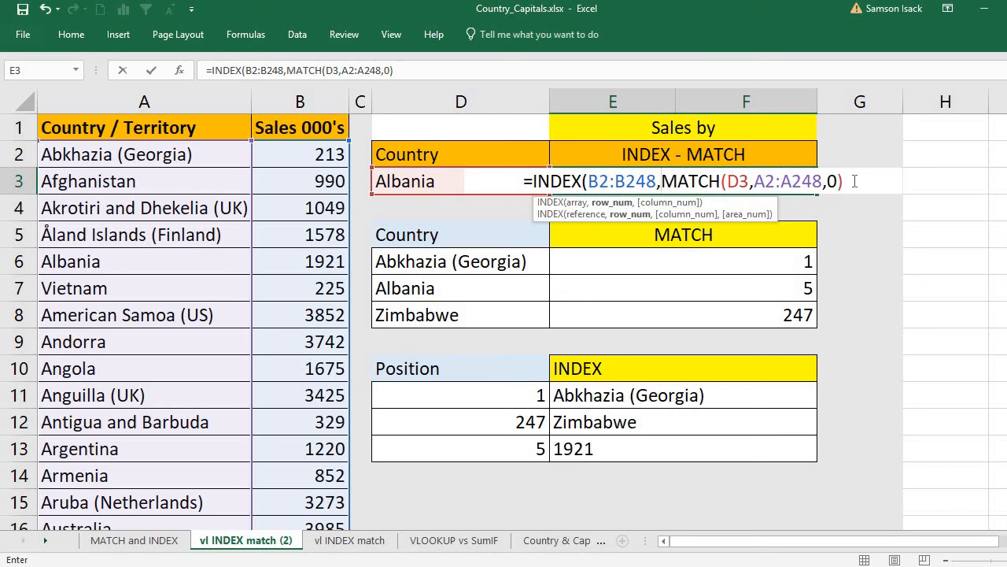
text())
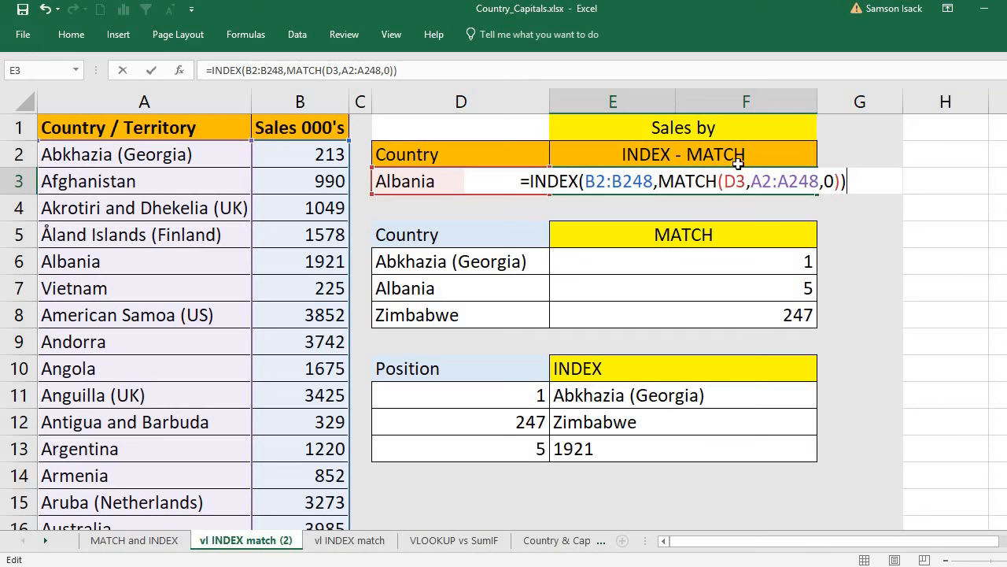
key(Return)
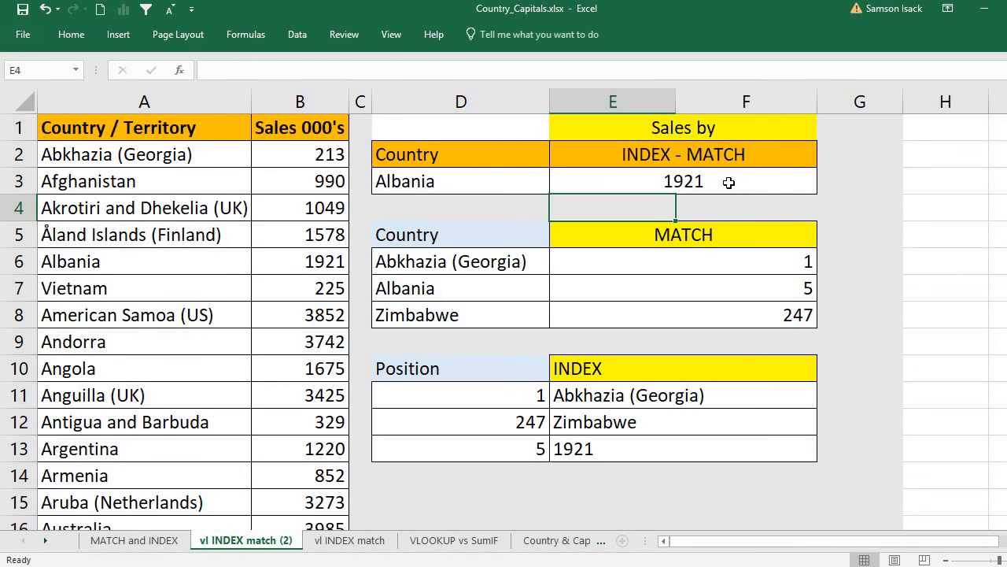
Step: Review the arguments of the INDEX-MATCH formula in E3 and leave it as entered
click(728, 183)
double_click(716, 183)
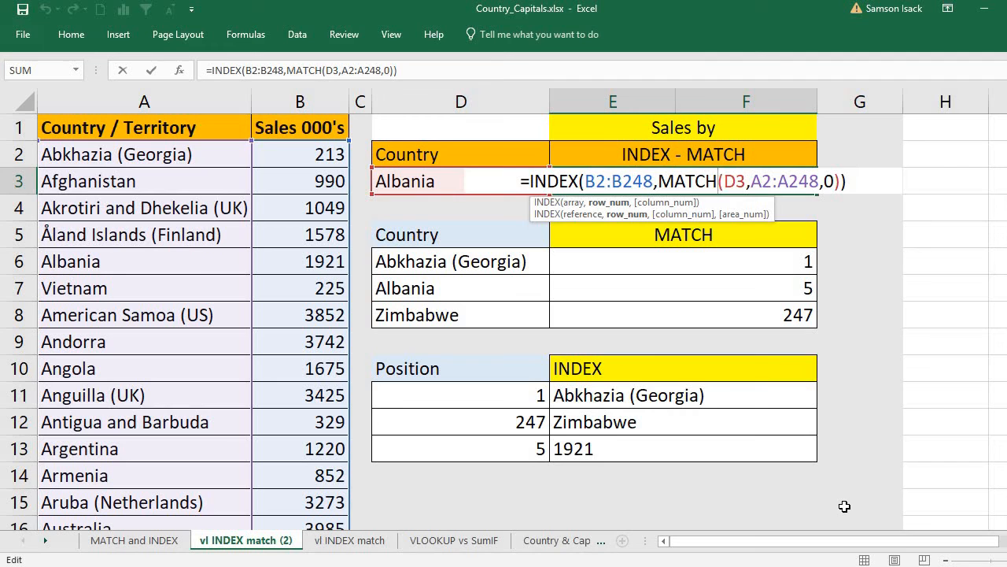
key(Return)
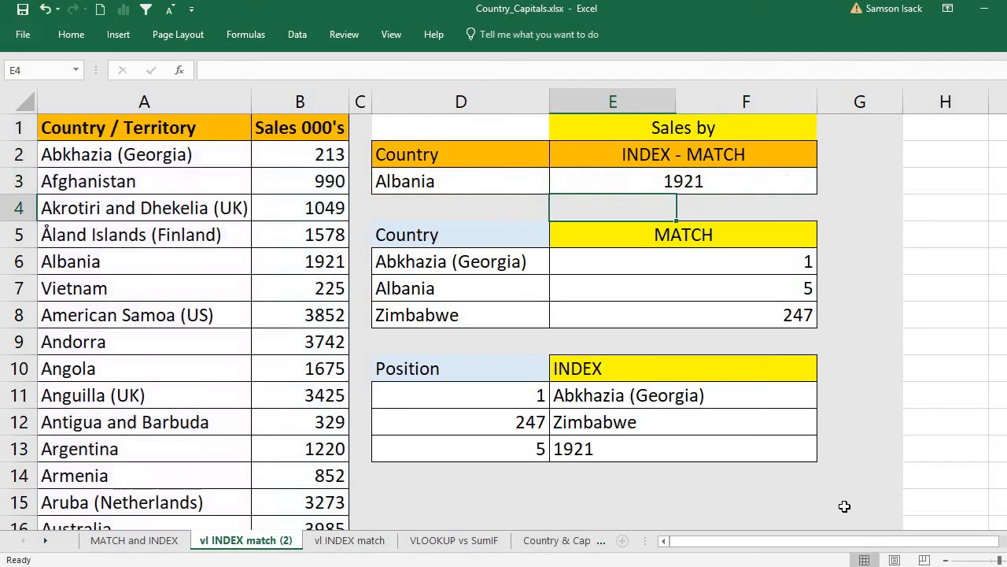
click(647, 181)
Step: Copy Afghanistan from A3 into D3 as the lookup country
click(447, 175)
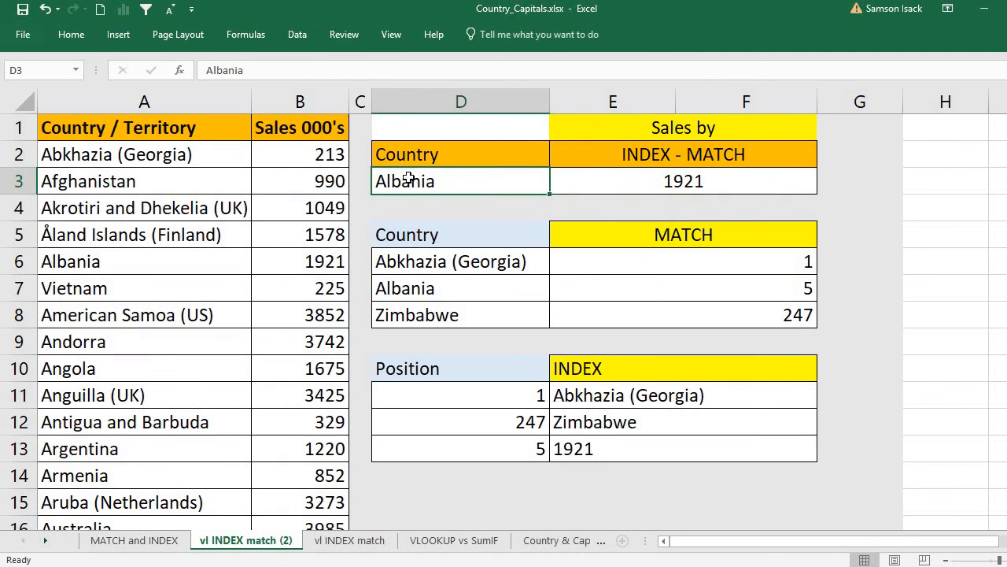
click(144, 179)
right_click(149, 179)
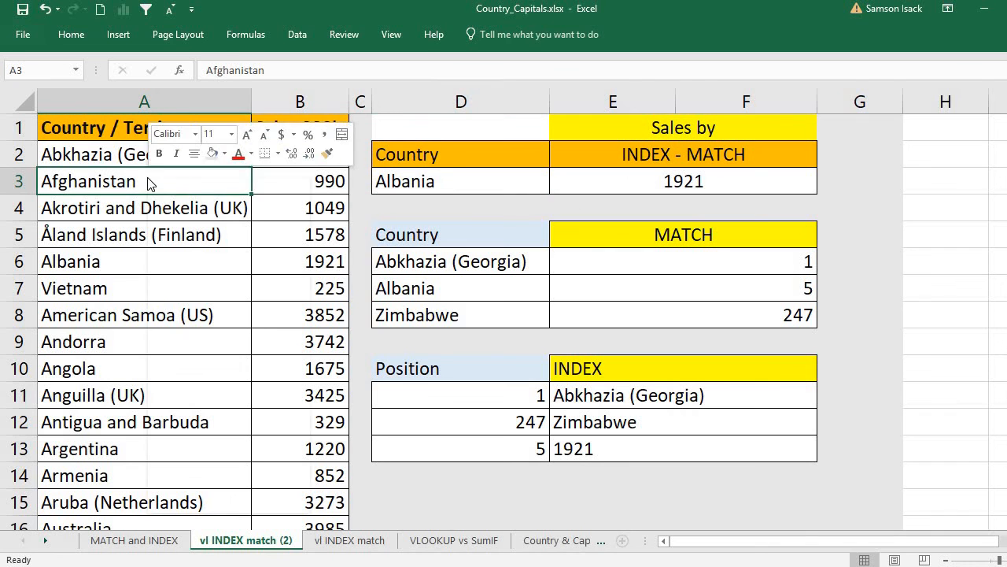
click(185, 208)
click(498, 185)
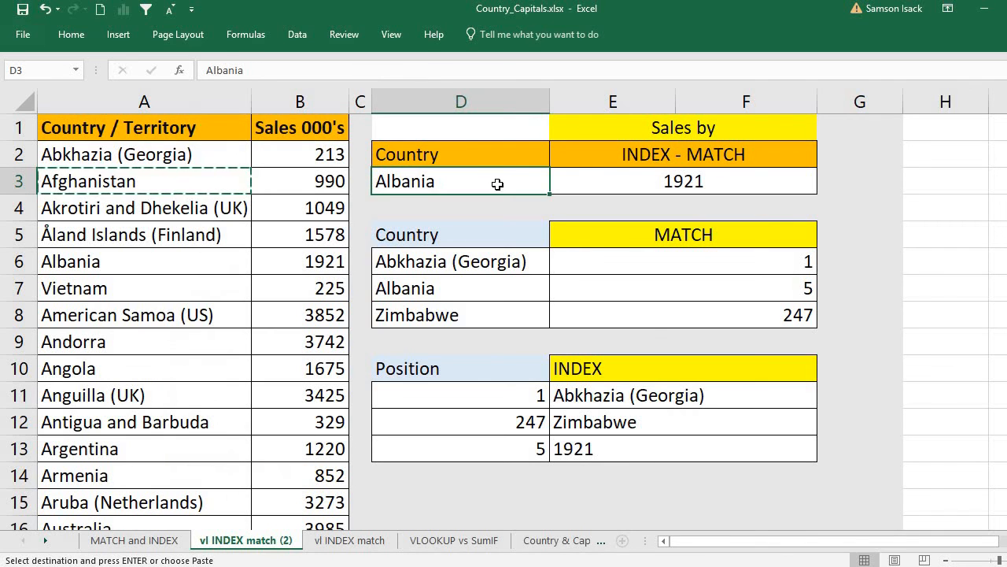
right_click(495, 189)
click(529, 257)
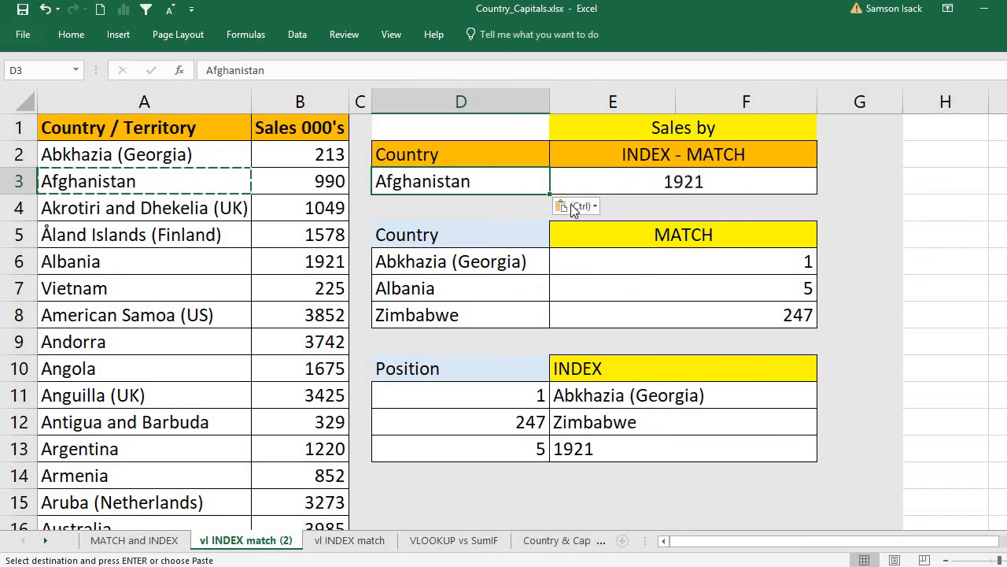
Step: Add List data validation to D3 with the country range =$A$2:$A$248 as its source
click(293, 34)
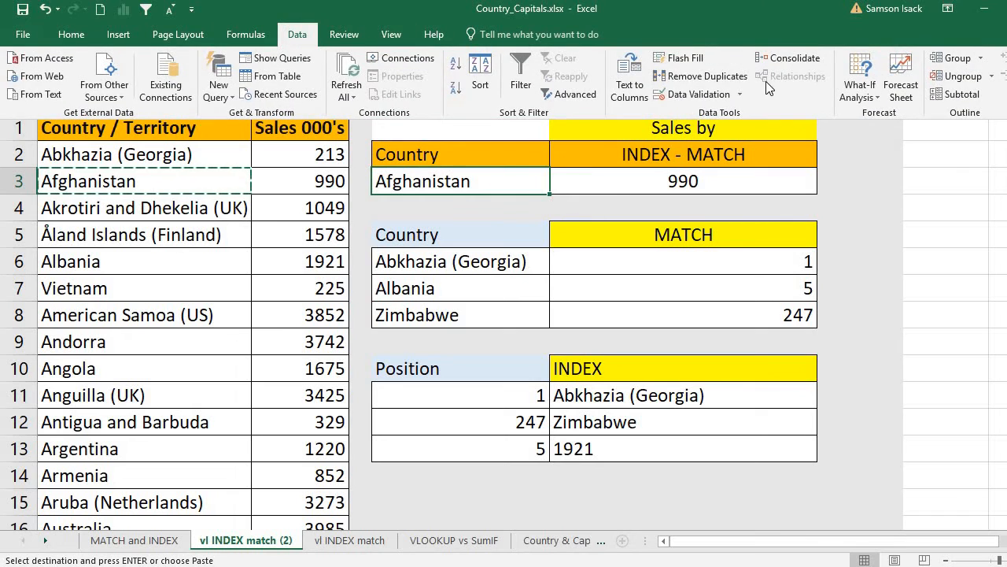
click(712, 95)
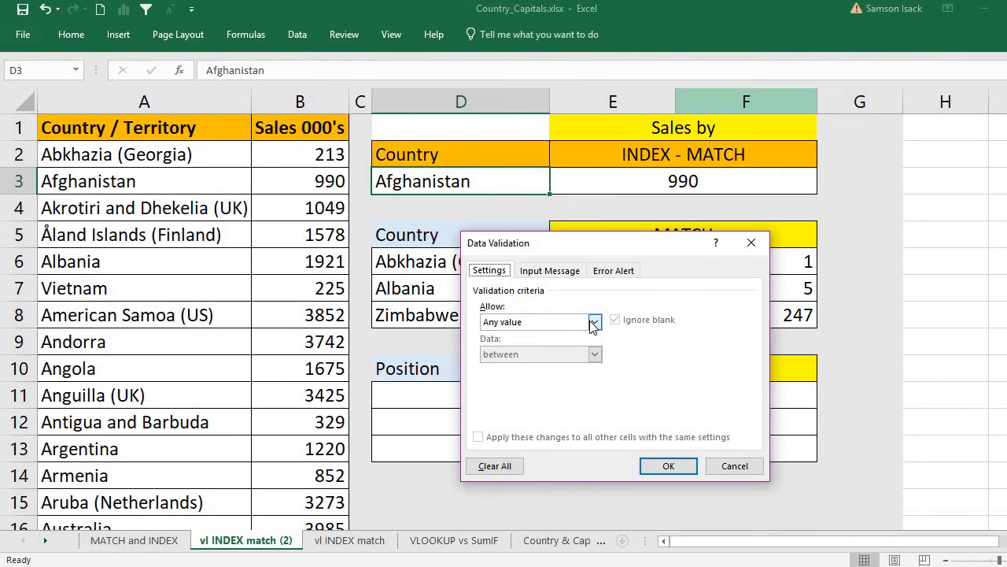
click(594, 323)
click(518, 366)
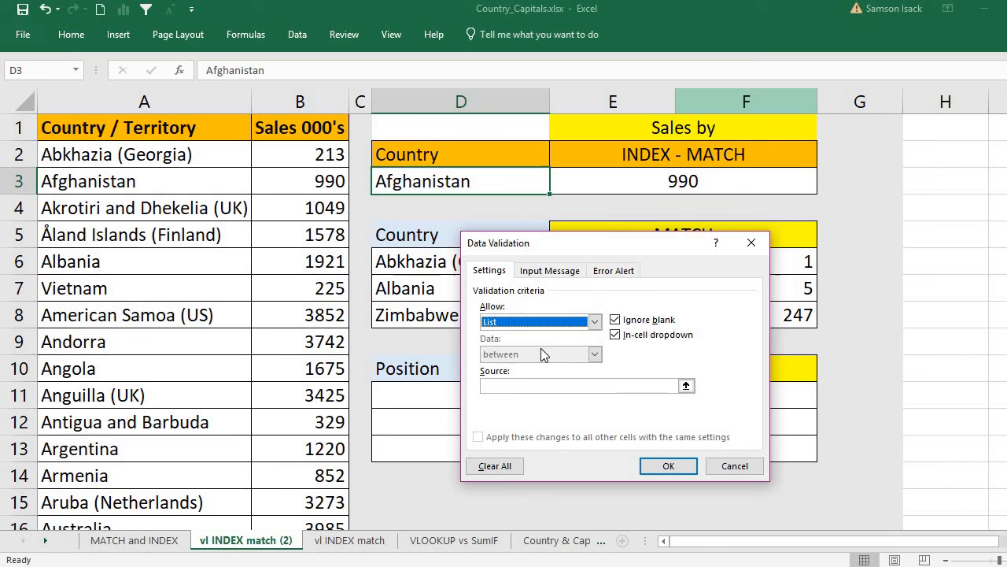
click(686, 385)
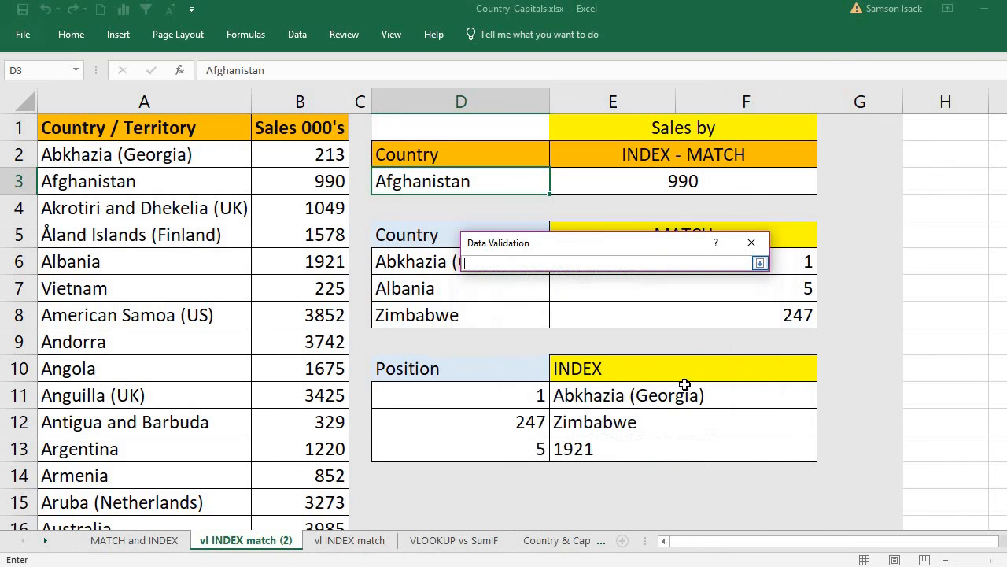
click(759, 263)
click(195, 153)
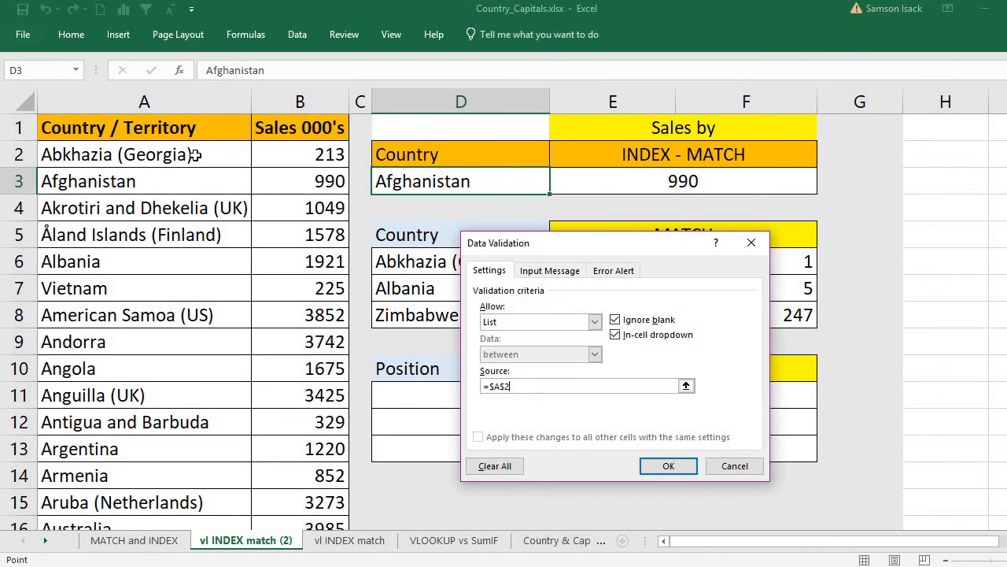
key(ctrl+shift+Down)
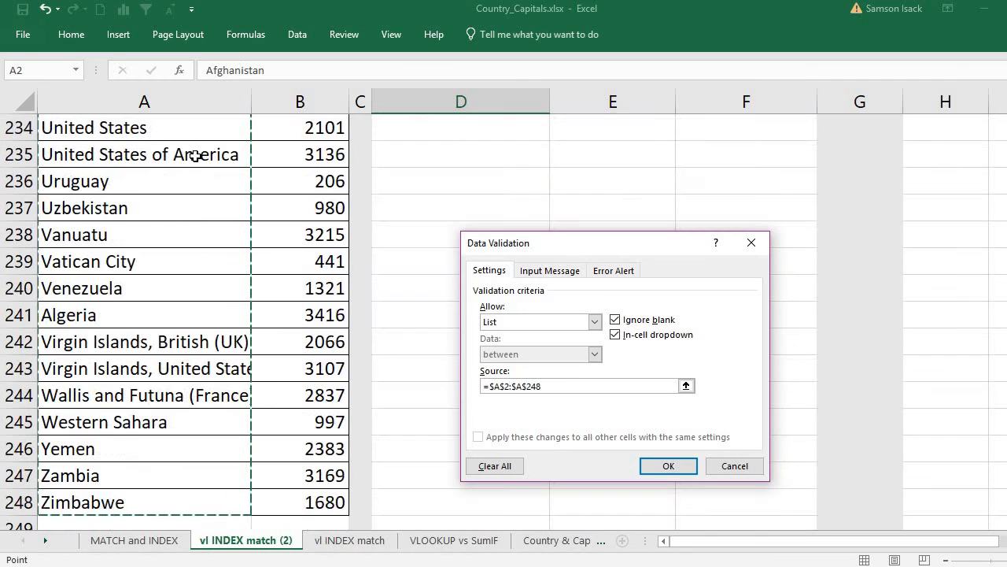
click(669, 466)
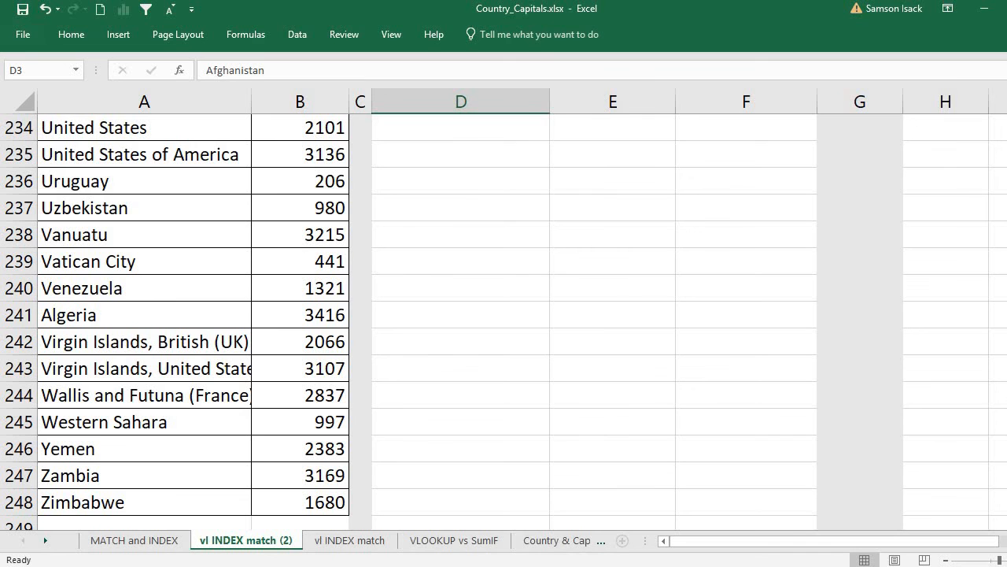
drag(1006, 507, 1006, 130)
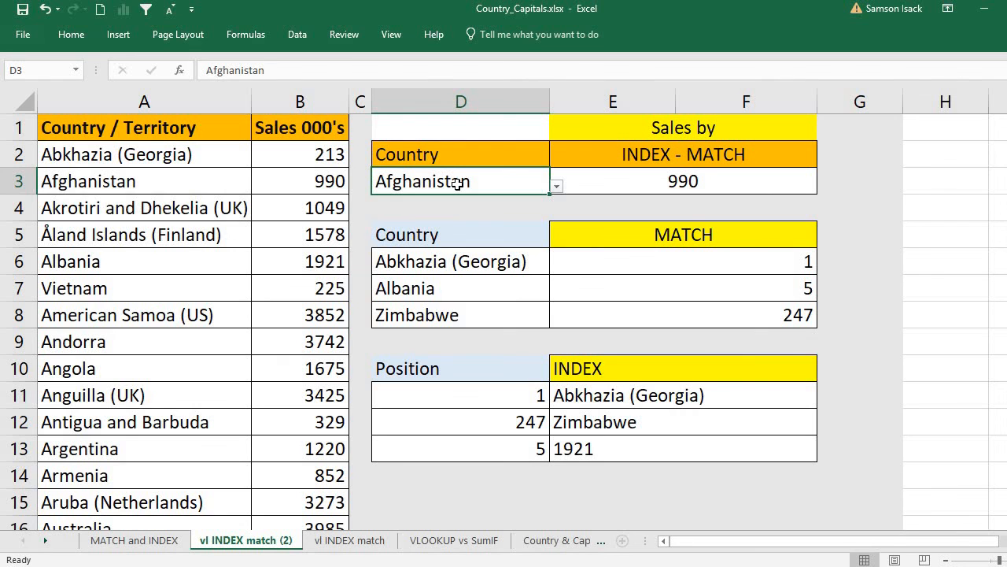
Step: Review D3's data validation settings, checking the List type and the highlighted source range A2:A248
click(303, 41)
click(694, 91)
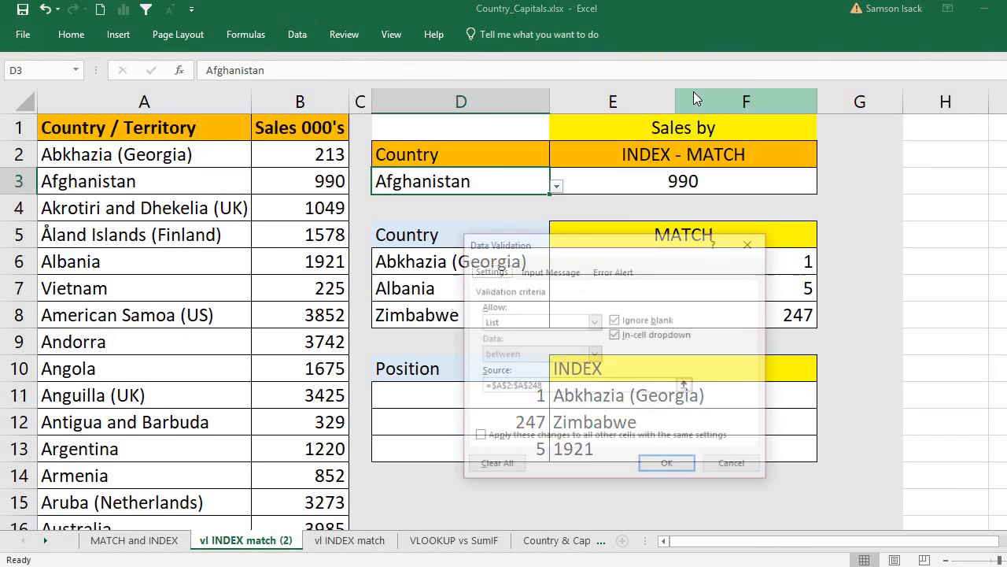
click(594, 322)
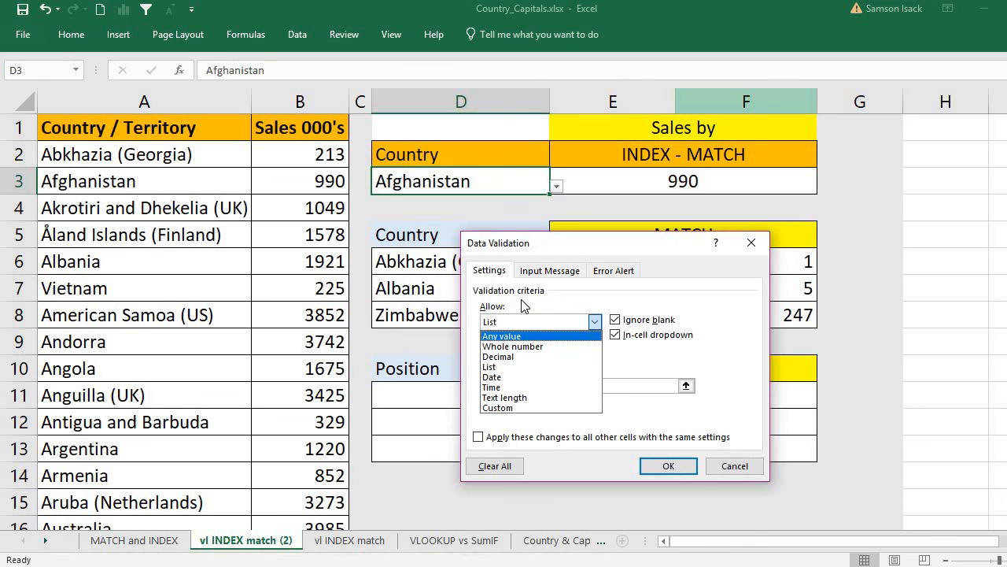
click(497, 368)
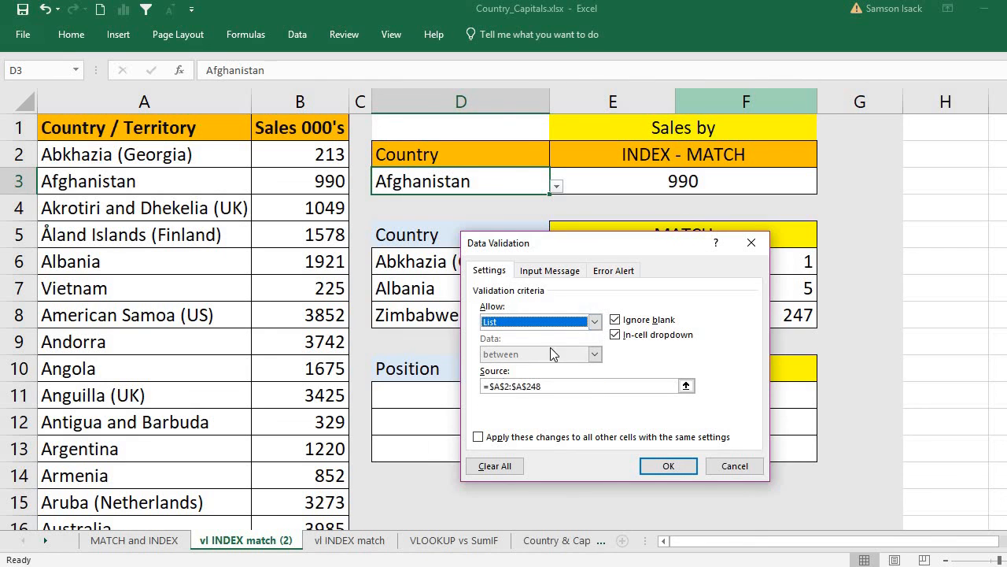
click(685, 387)
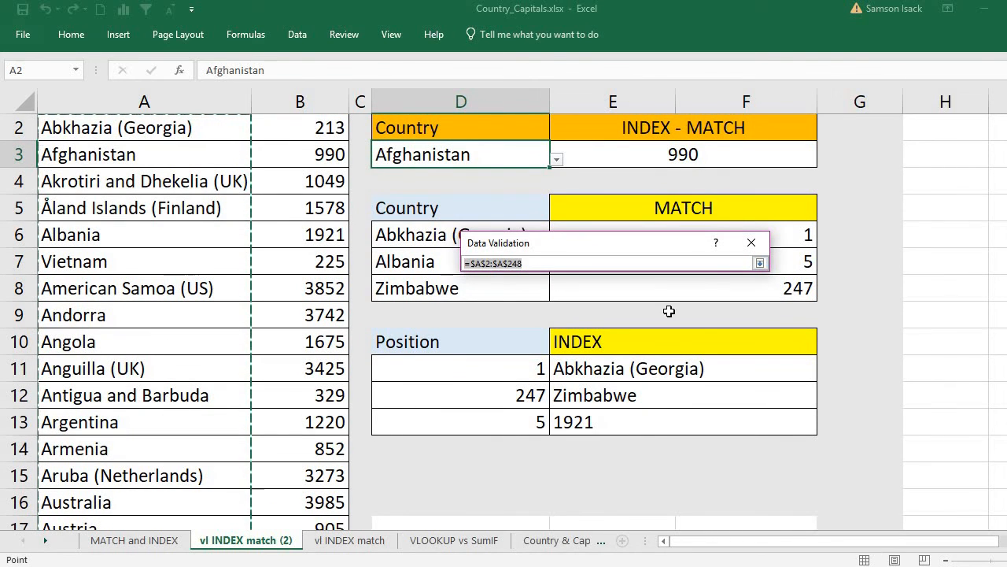
click(760, 263)
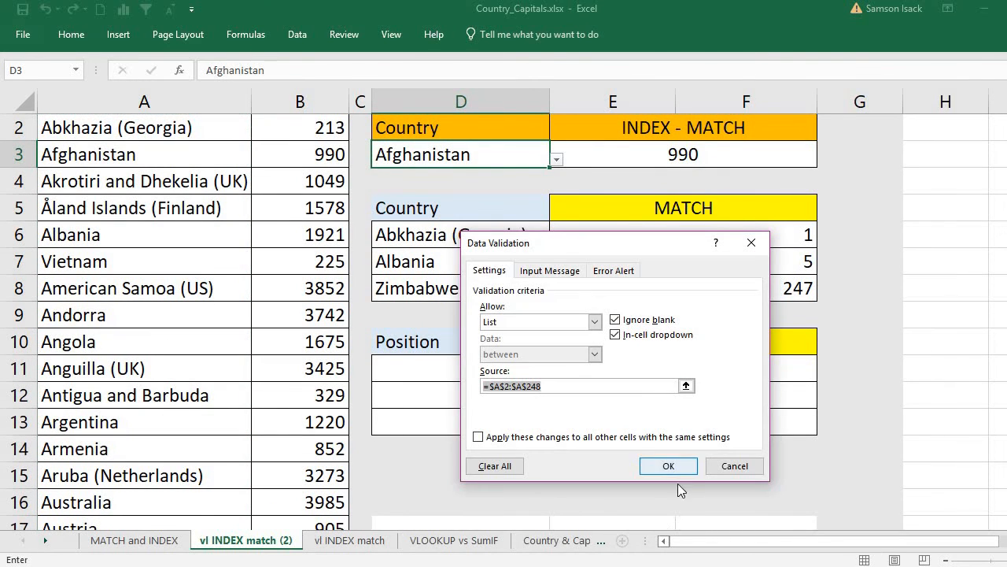
click(668, 466)
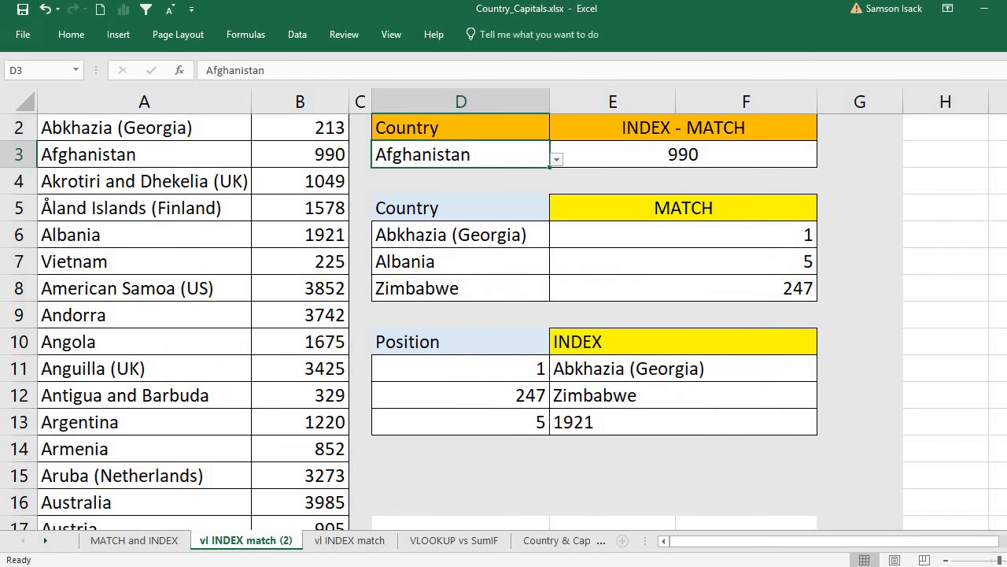
Step: Test the lookup by choosing Vietnam and after it Argentina from the validation list in D3
scroll(633, 258, up, 1)
click(557, 186)
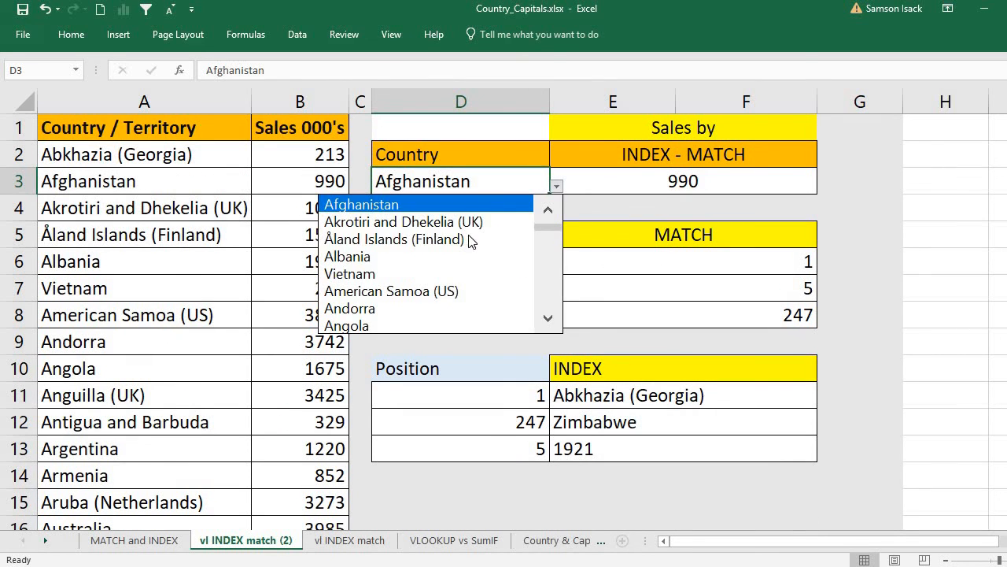
click(405, 273)
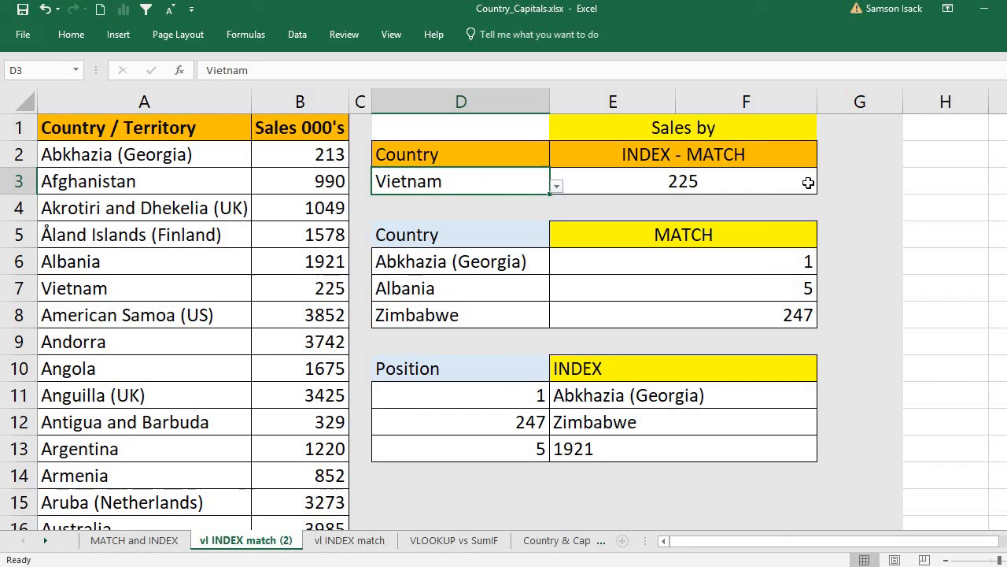
click(556, 186)
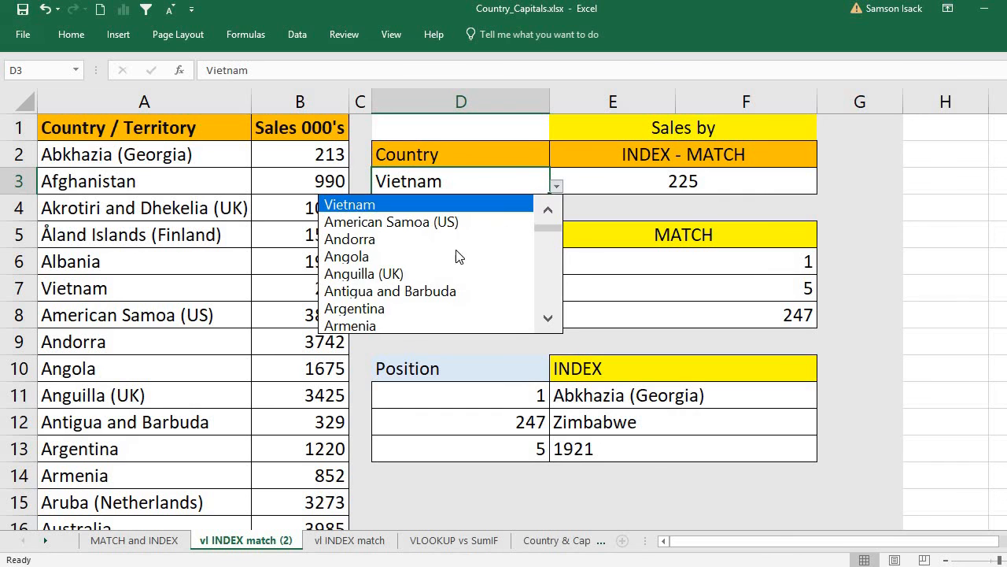
click(406, 307)
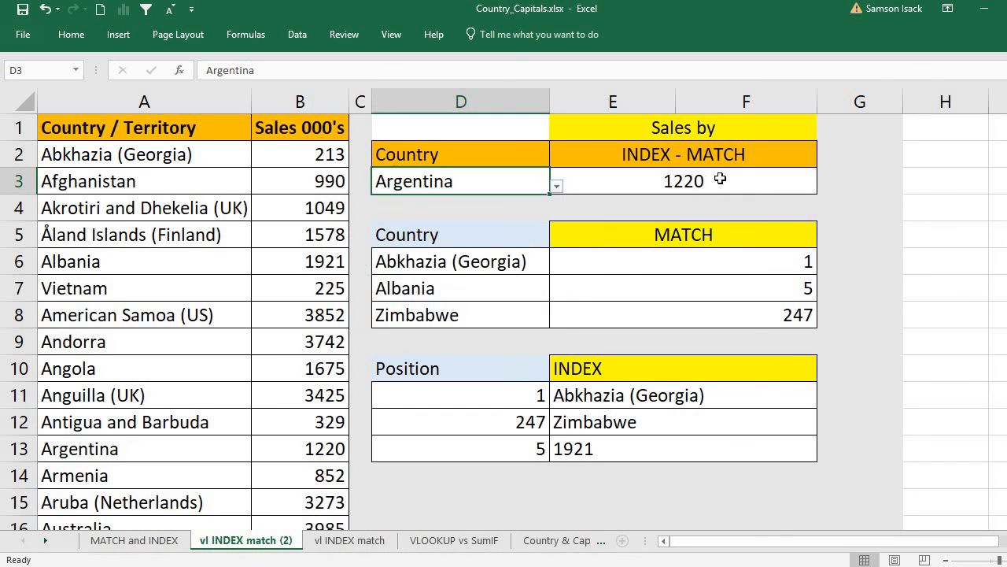
Step: Choose Zimbabwe from the D3 list and check the lookup against its sales in B248
click(557, 186)
drag(548, 235, 399, 331)
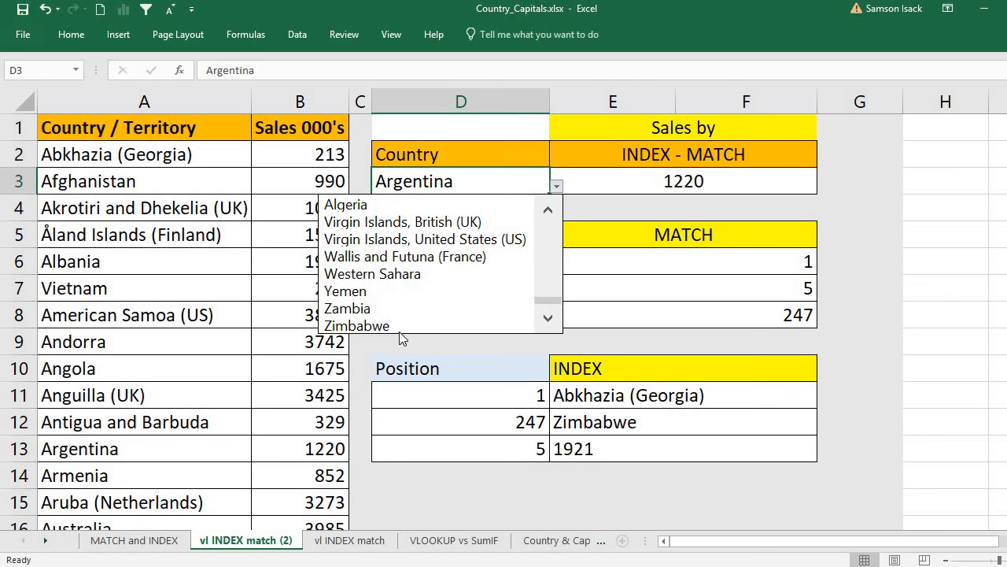
click(397, 323)
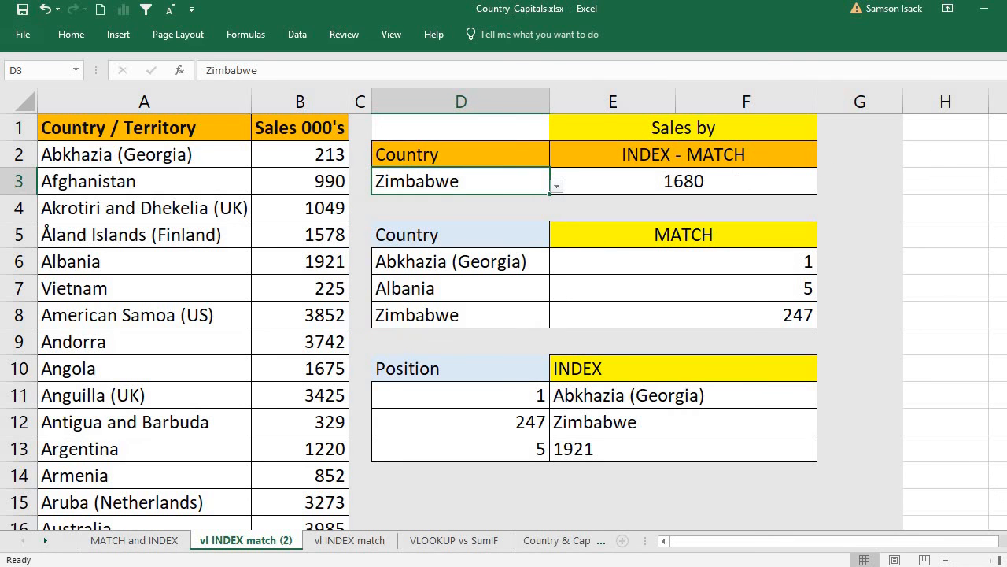
scroll(199, 529, down, 20)
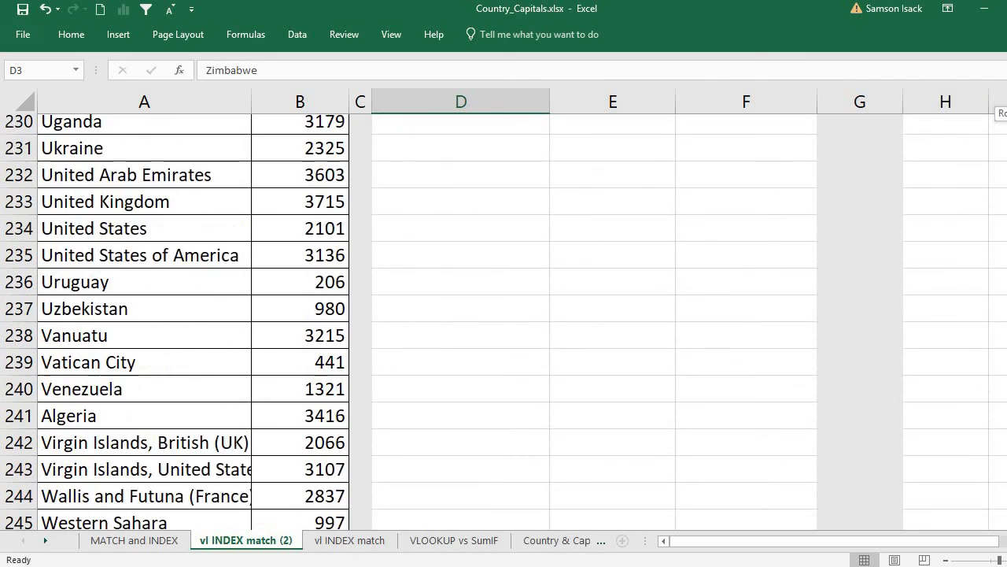
click(308, 509)
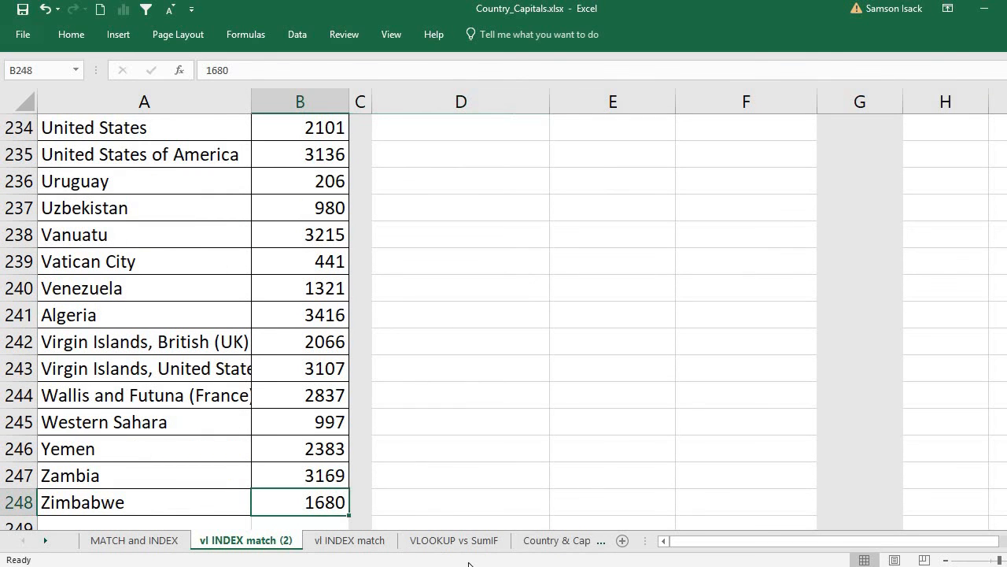
Step: Check Zambia's sales in B247 and choose Zambia from the D3 list to compare the lookup result
click(312, 477)
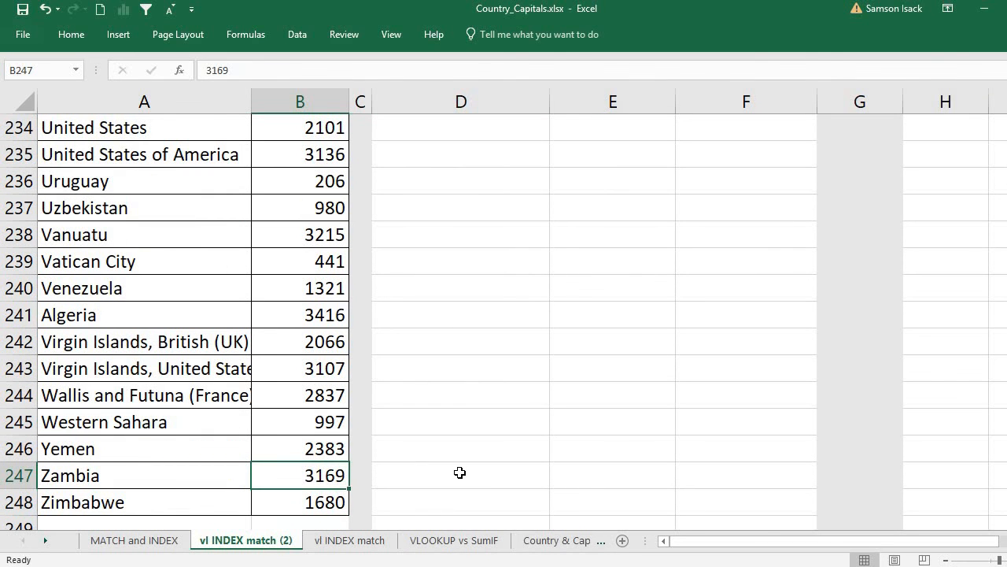
scroll(539, 190, up, 20)
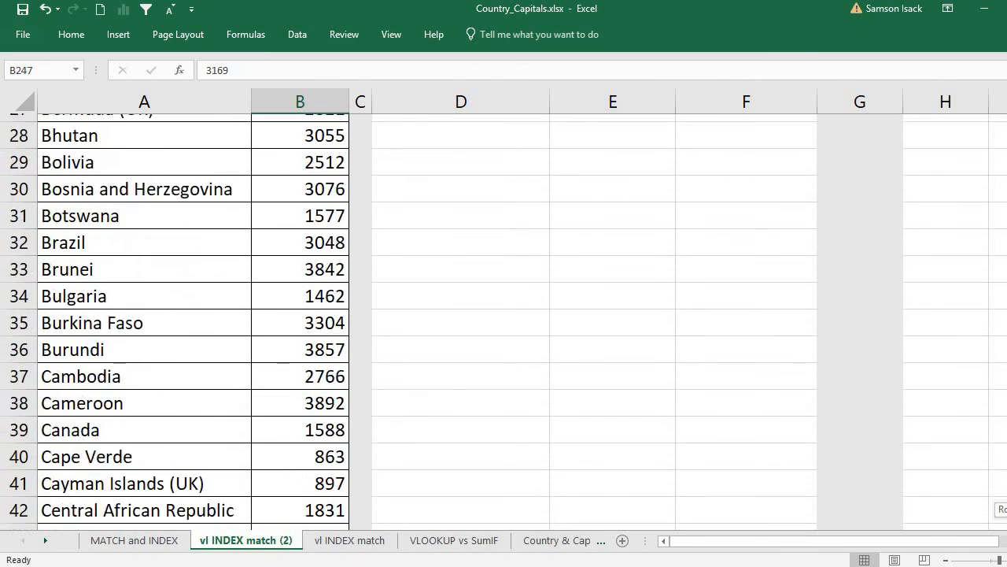
click(539, 190)
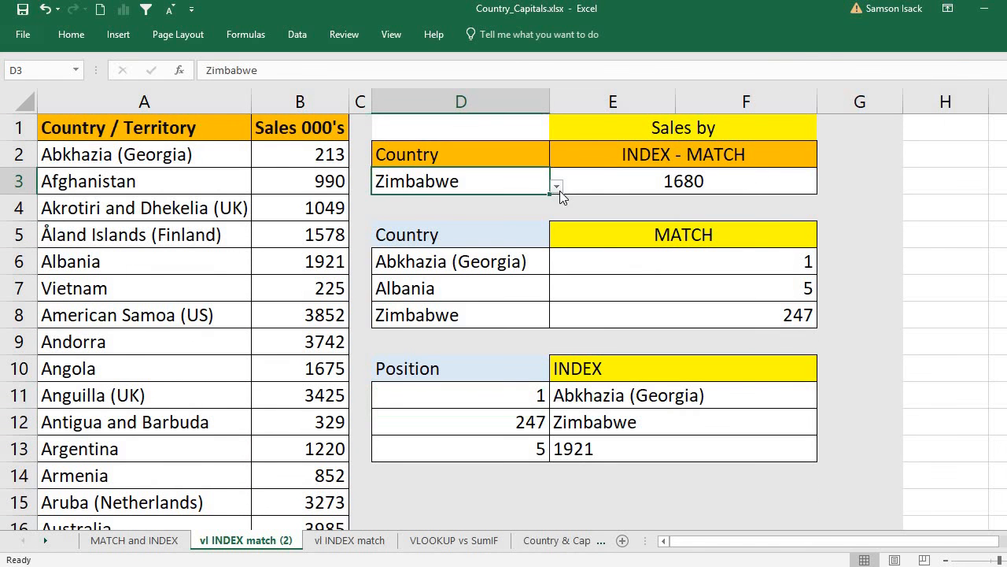
click(556, 186)
click(463, 309)
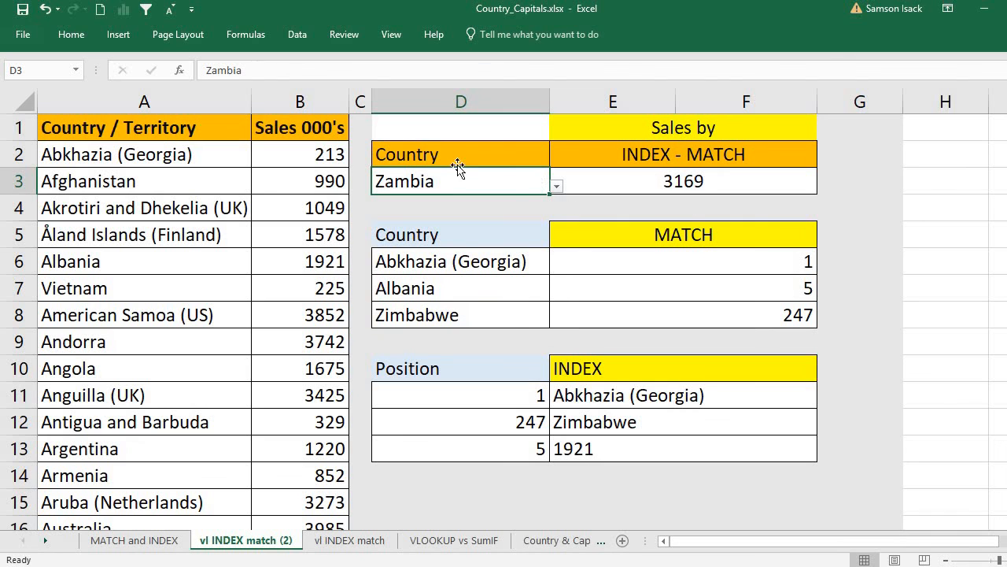
click(236, 131)
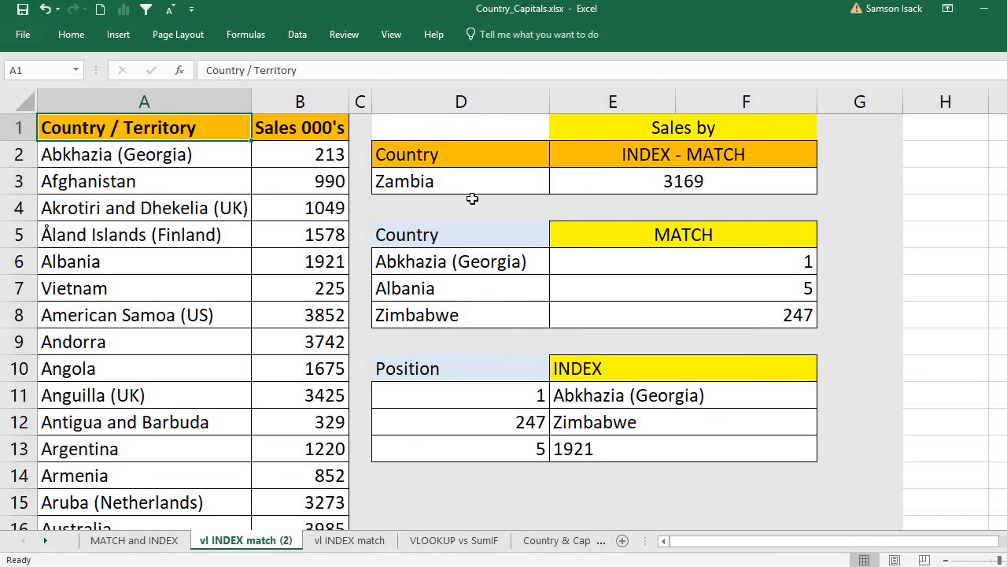